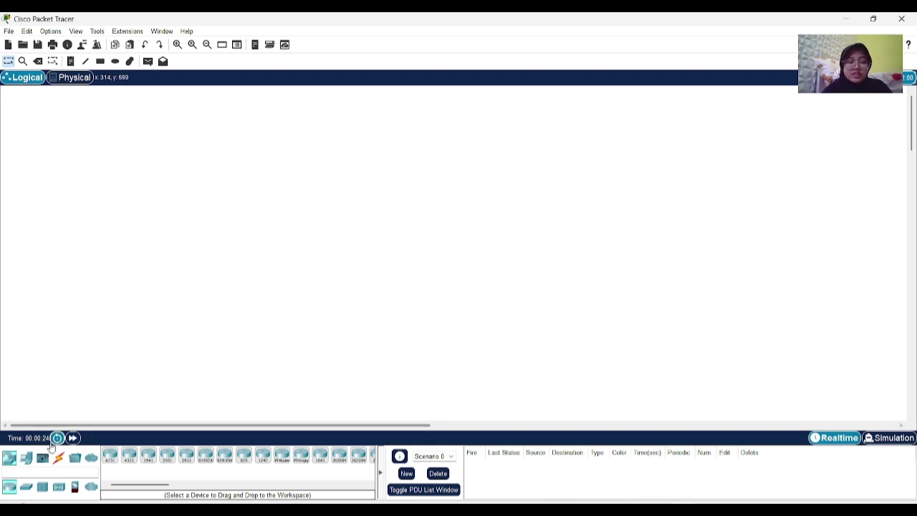
Place four PC-PT end devices in a row across the lower part of the workspace
left_click(27, 458)
left_click(109, 456)
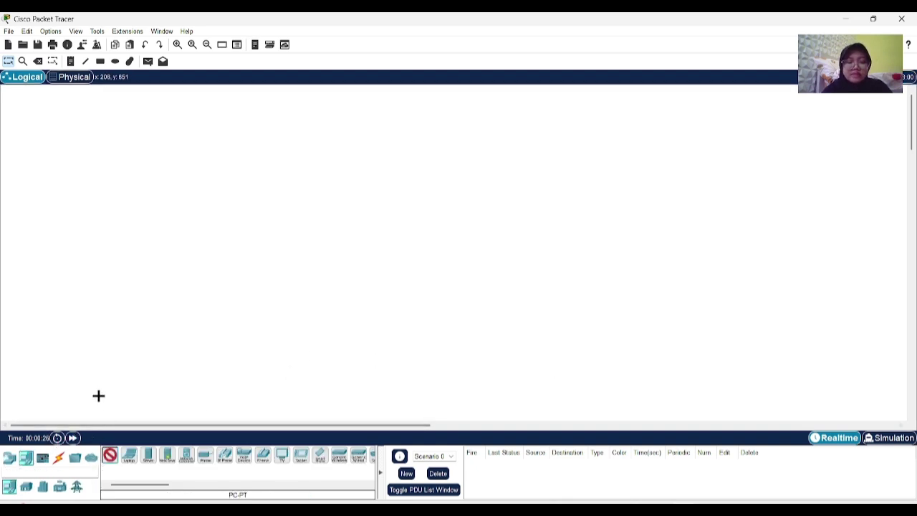
left_click(79, 351)
left_click(110, 455)
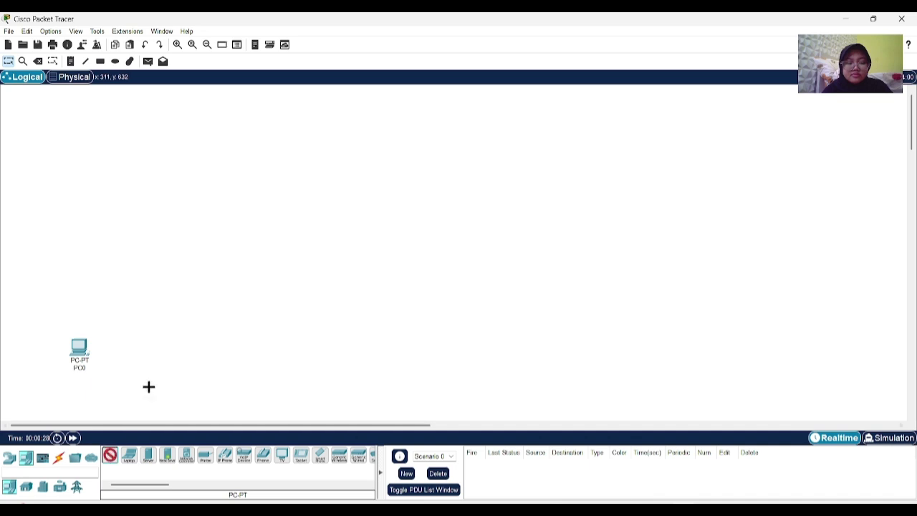
left_click(198, 347)
left_click(110, 456)
left_click(276, 346)
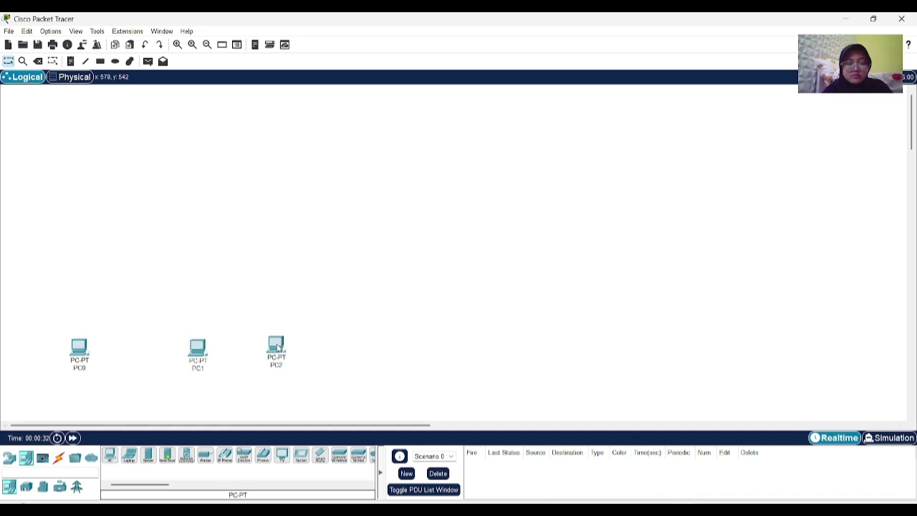
left_click(110, 455)
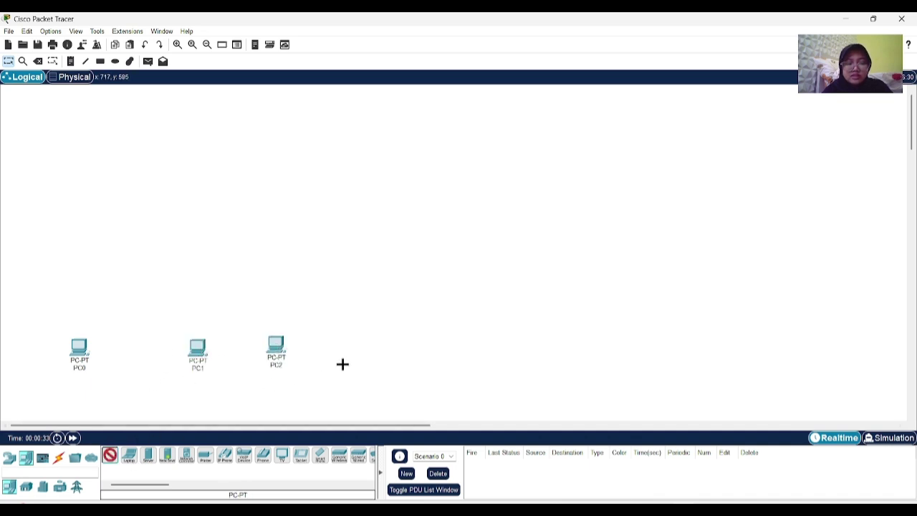
left_click(406, 347)
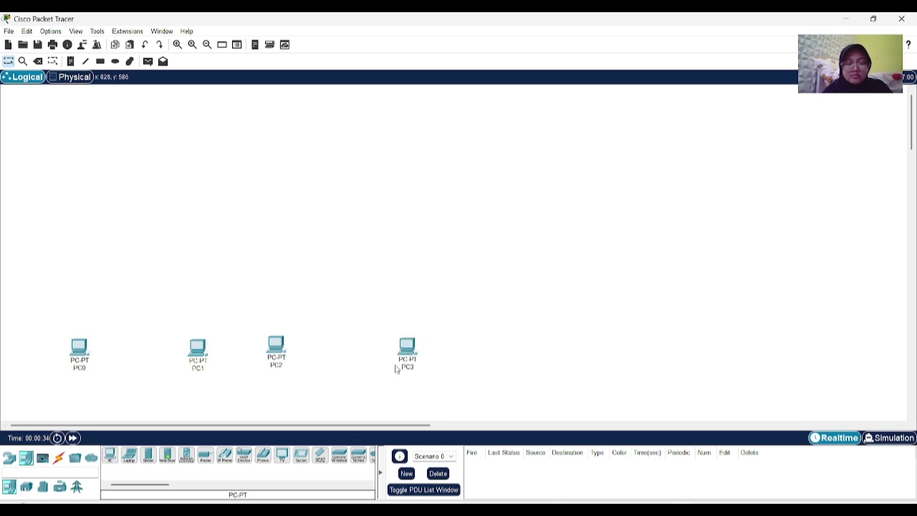
Place four Router-PT routers: three in a row above the PCs and one higher up between the two rightmost
left_click(9, 458)
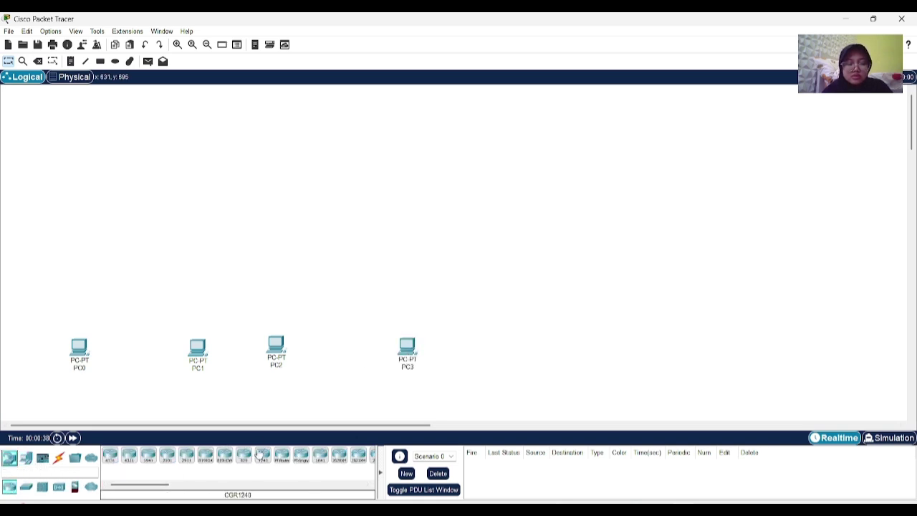
left_click(281, 455)
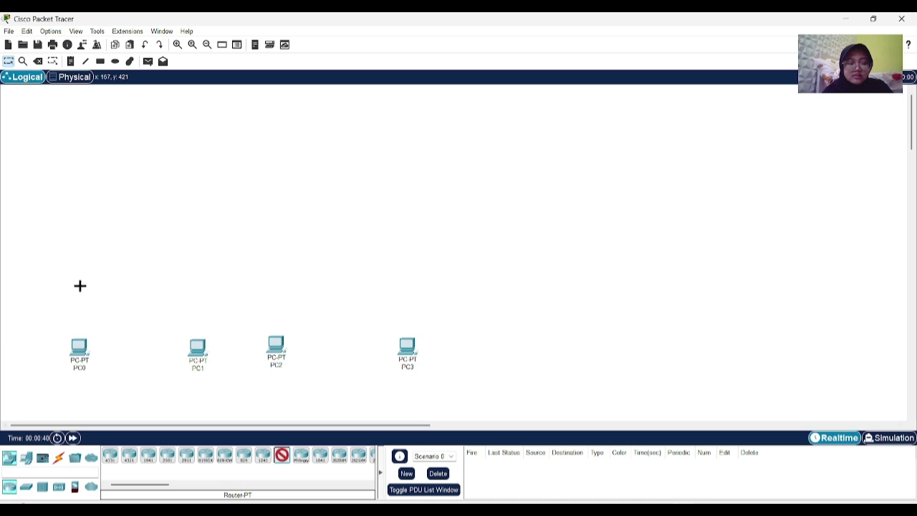
left_click(79, 286)
left_click(281, 455)
left_click(239, 275)
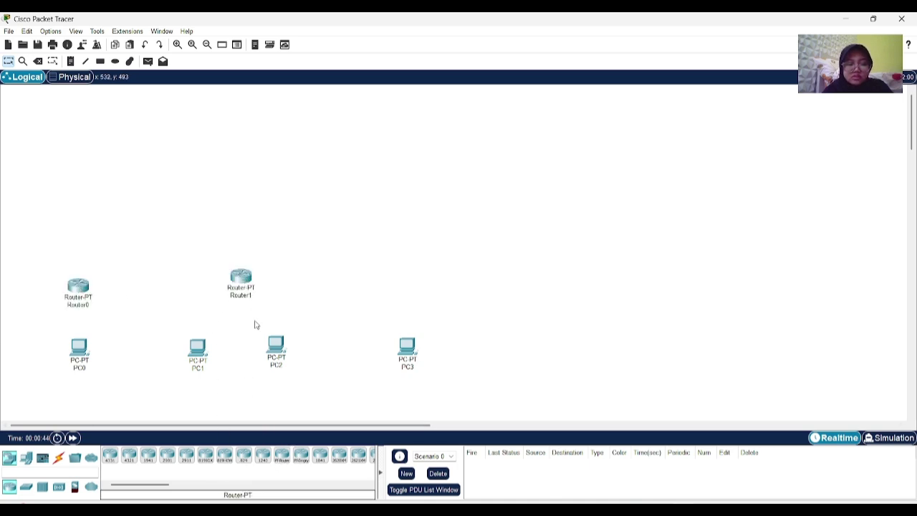
left_click(301, 455)
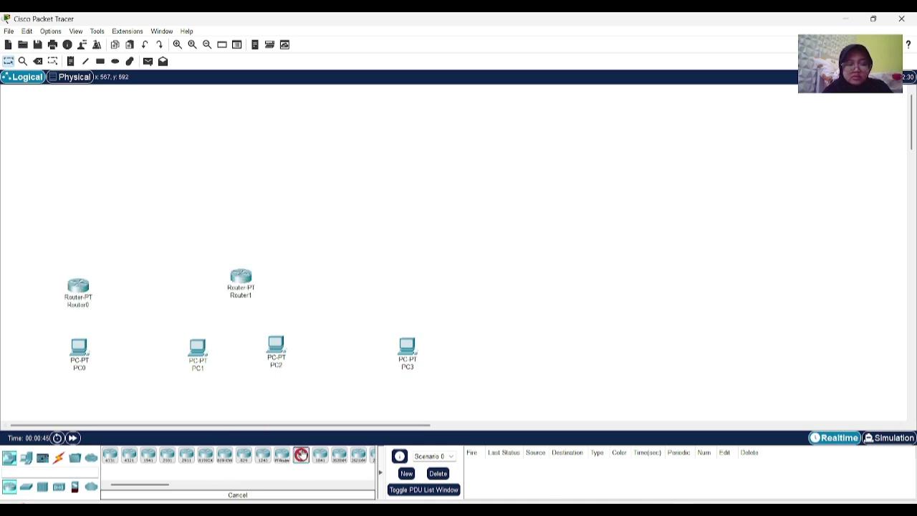
left_click(404, 279)
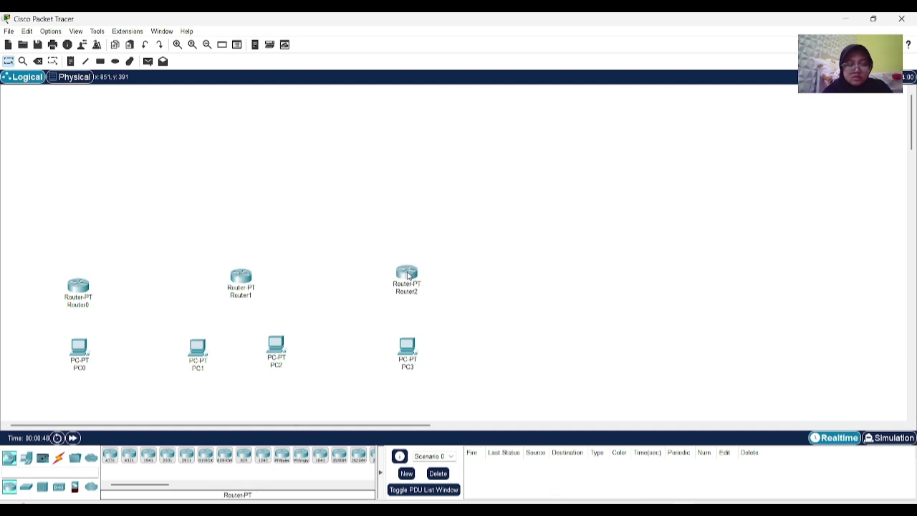
left_click(281, 455)
left_click(333, 198)
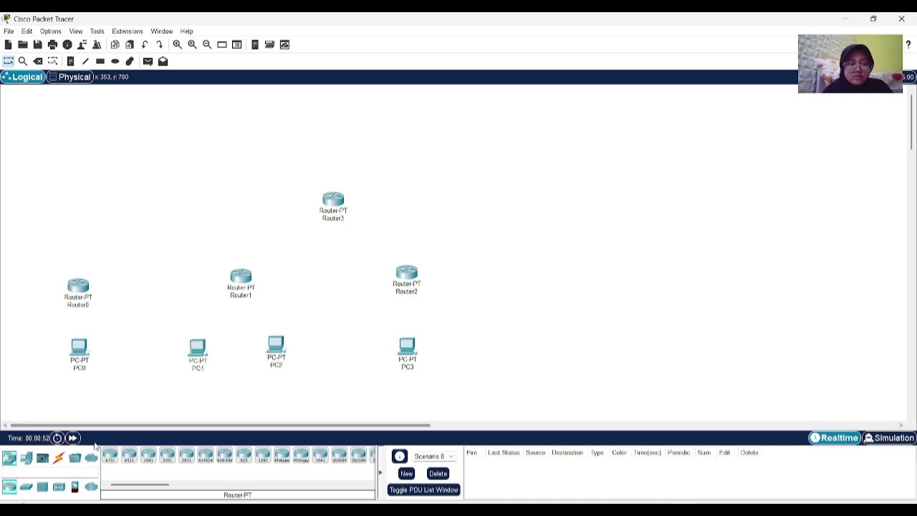
Place three Server-PT servers above the routers, one far left and two flanking the uppermost router
left_click(26, 459)
left_click(149, 459)
left_click(88, 159)
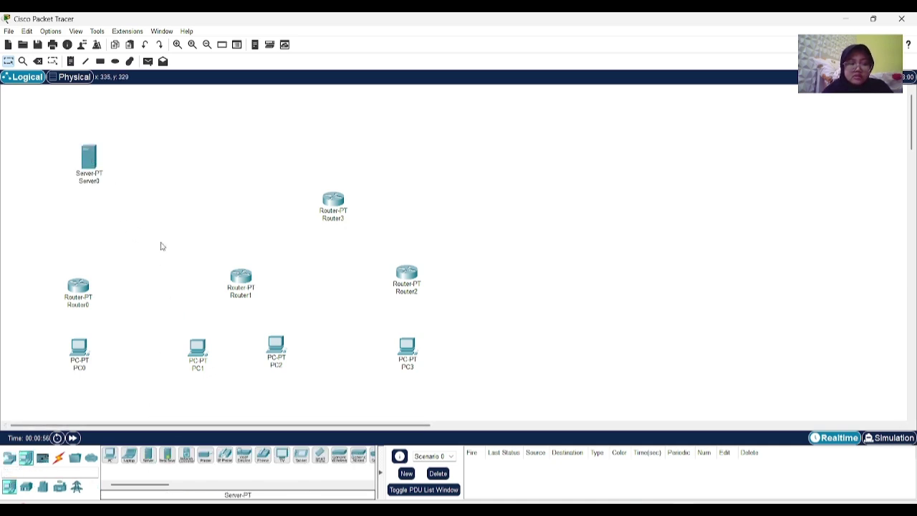
left_click(149, 457)
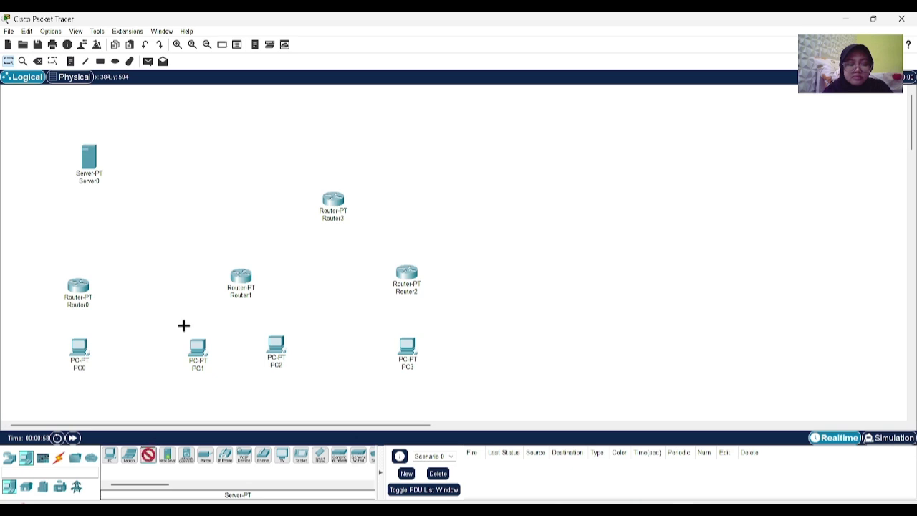
left_click(277, 129)
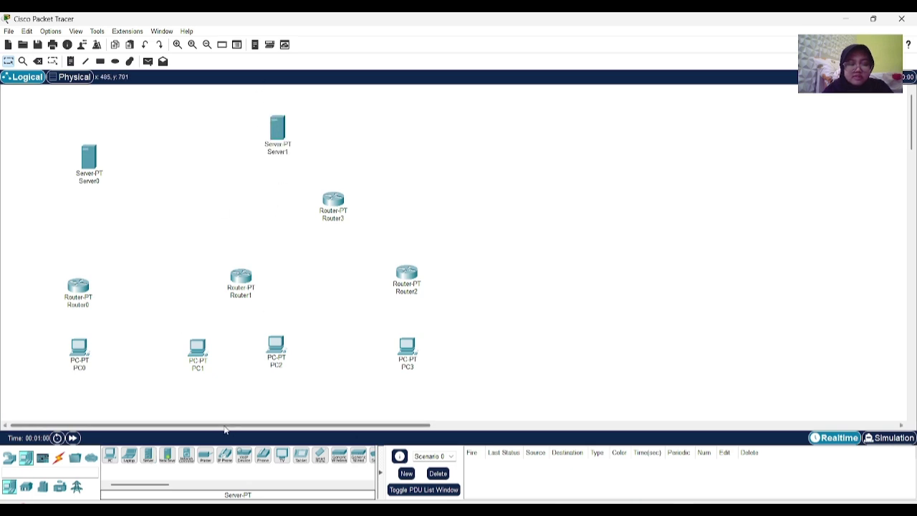
left_click(149, 456)
left_click(380, 126)
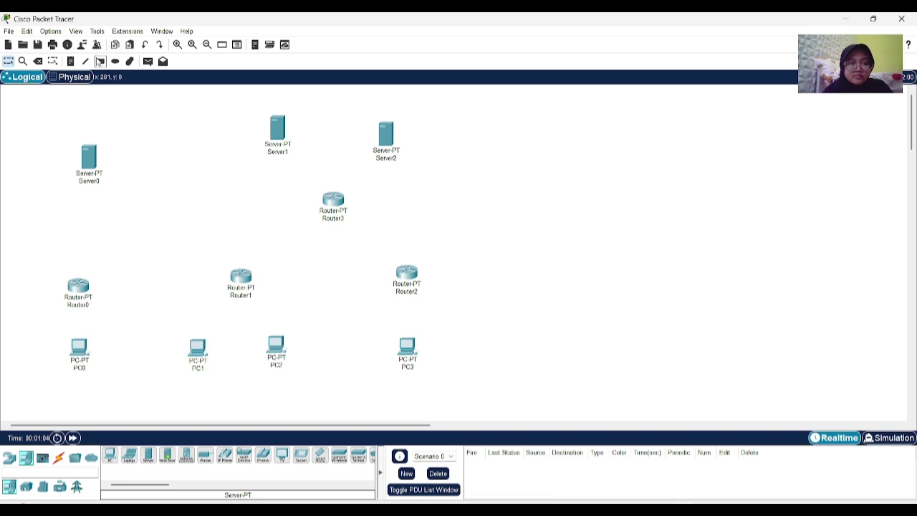
Delete the leftmost column of devices: Server0, Router0 and PC0
left_click(38, 61)
left_click(90, 154)
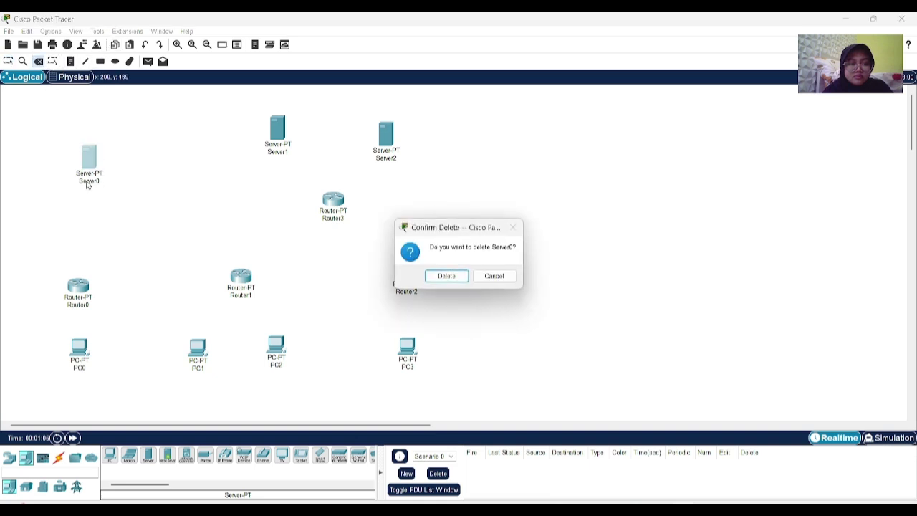
left_click(438, 276)
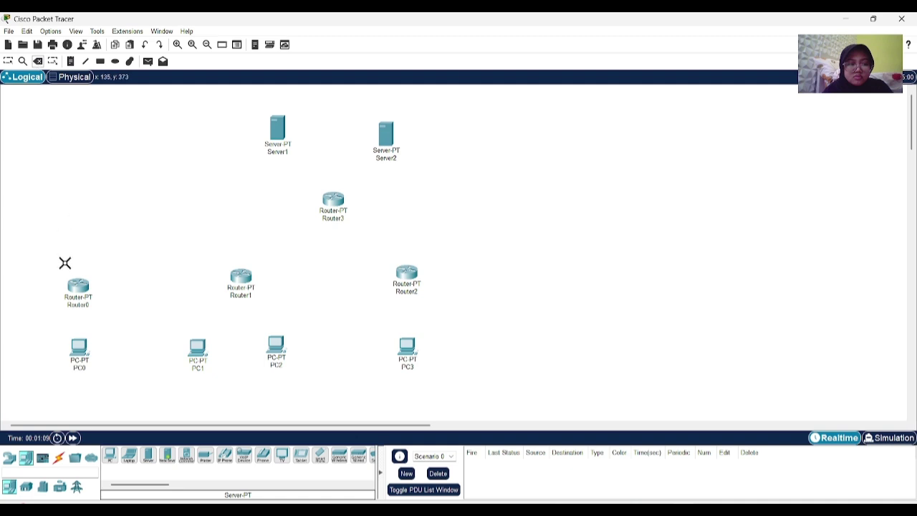
left_click(77, 288)
left_click(438, 275)
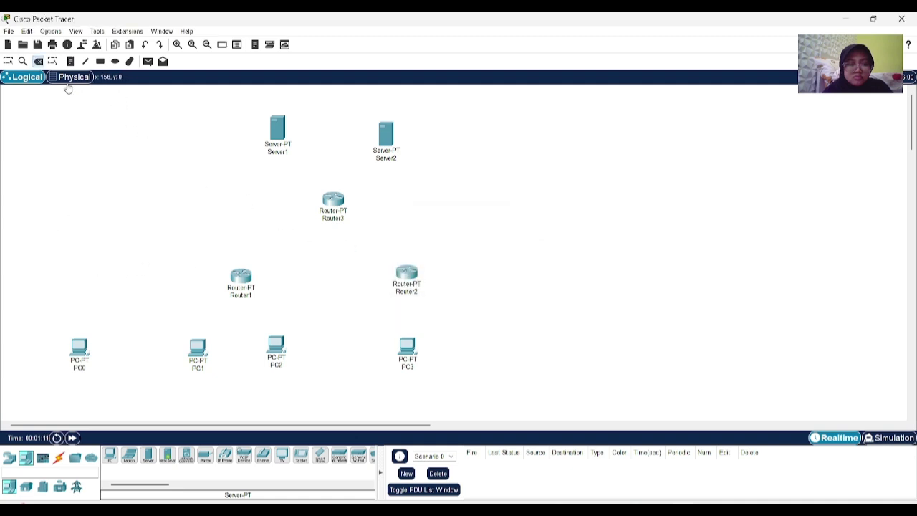
left_click(80, 349)
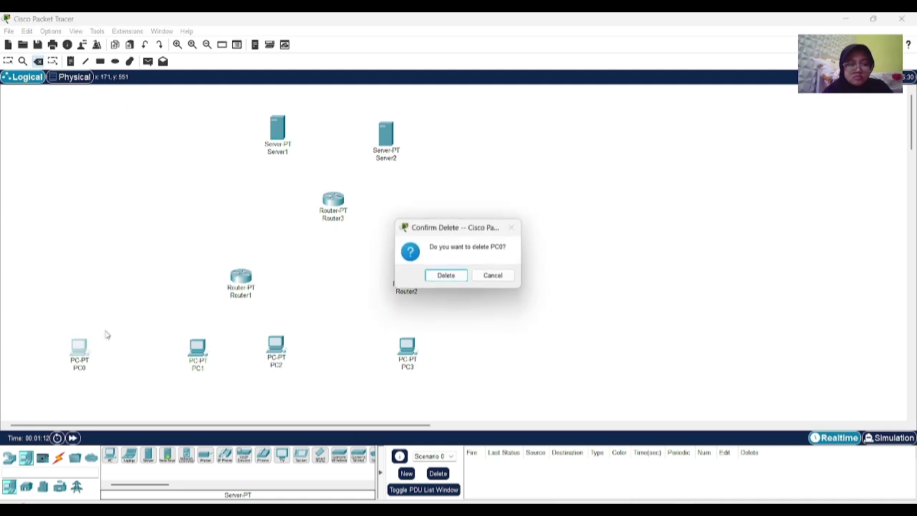
left_click(433, 276)
Cable PC1 and PC2 to Router1 and PC3 to Router2 using the automatically chosen connection type
left_click(59, 457)
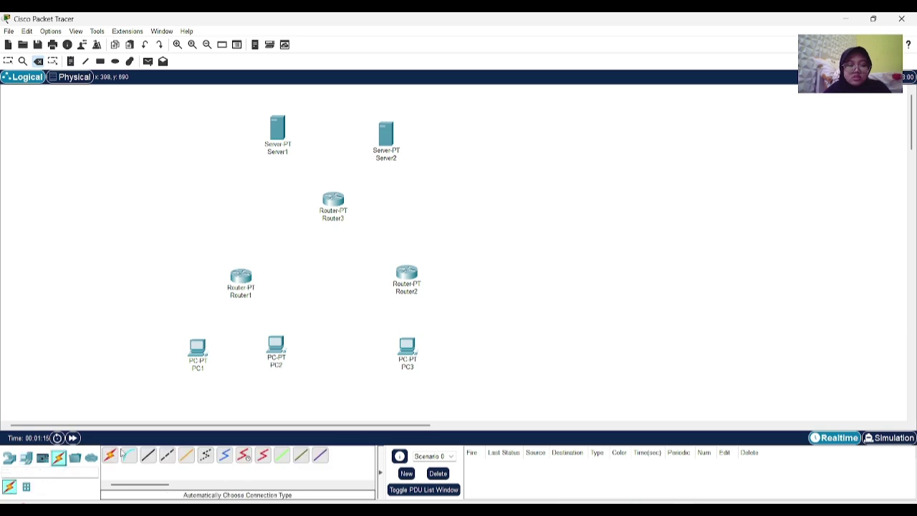
left_click(110, 455)
left_click(197, 349)
left_click(244, 283)
left_click(110, 455)
left_click(274, 345)
left_click(243, 283)
left_click(110, 455)
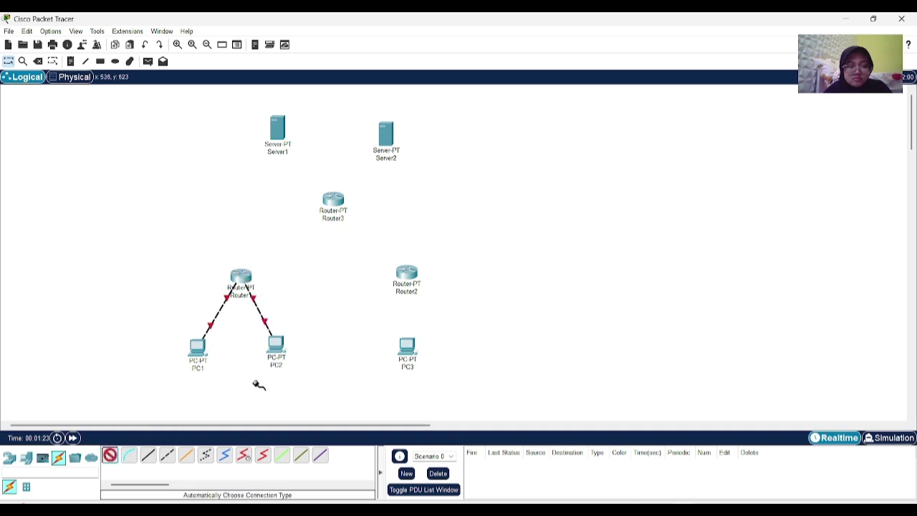
left_click(409, 351)
left_click(408, 279)
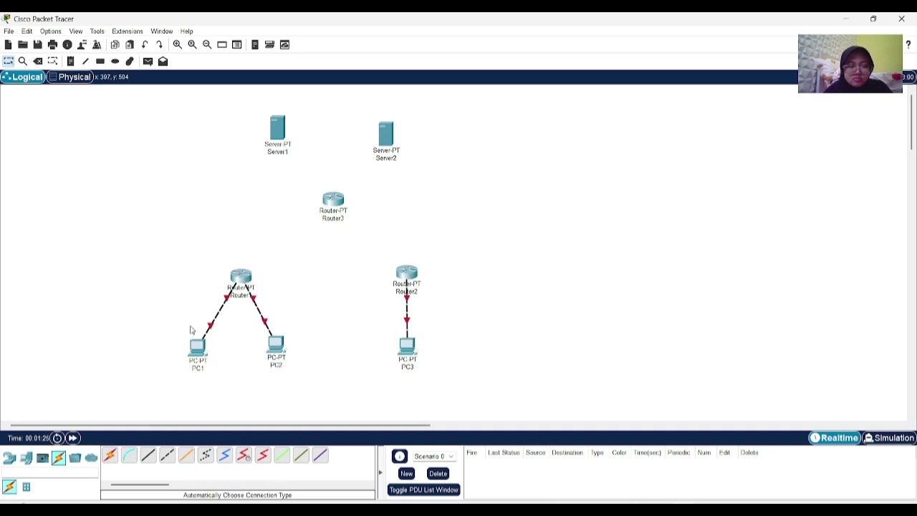
Link Router1, Router2 and Router3 to each other in a triangle with automatically chosen connections
left_click(110, 456)
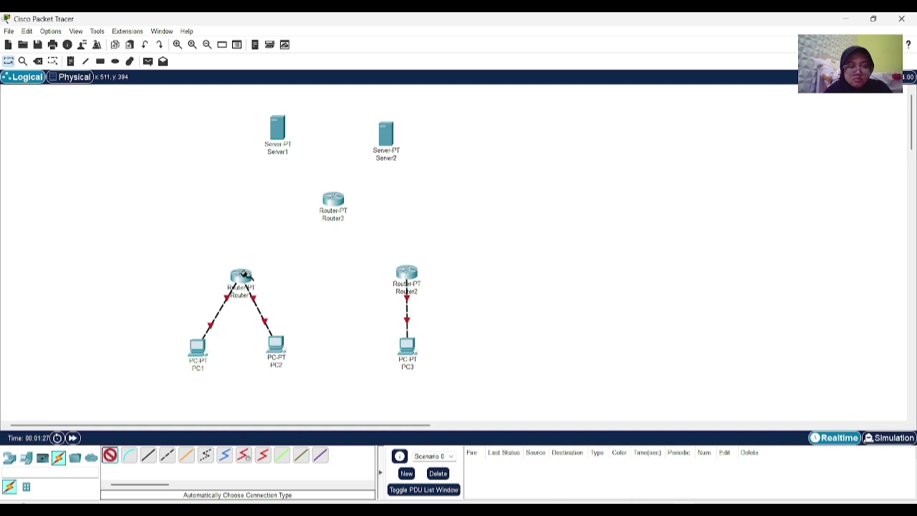
left_click(243, 276)
left_click(406, 273)
left_click(110, 456)
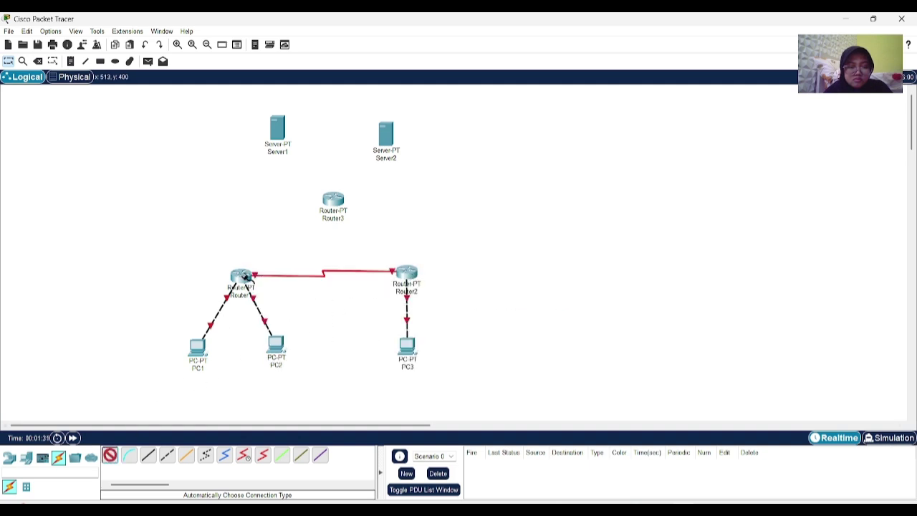
left_click(246, 276)
left_click(332, 204)
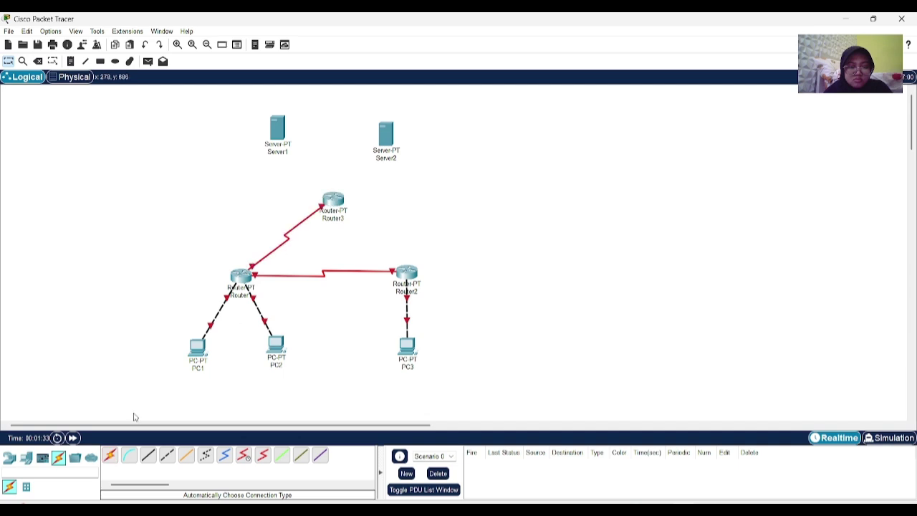
left_click(111, 455)
left_click(406, 273)
left_click(331, 215)
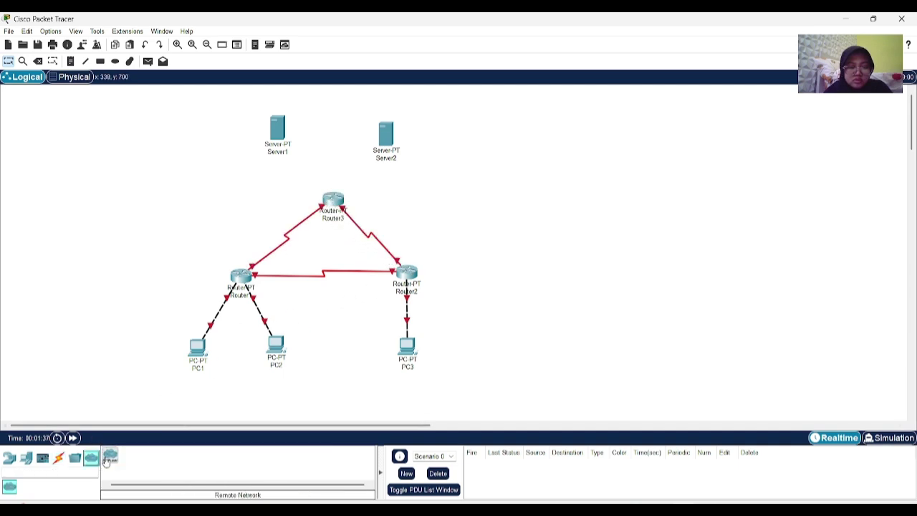
Connect Router3 to Server1 and Server2 with automatically chosen connections
left_click(59, 457)
left_click(110, 455)
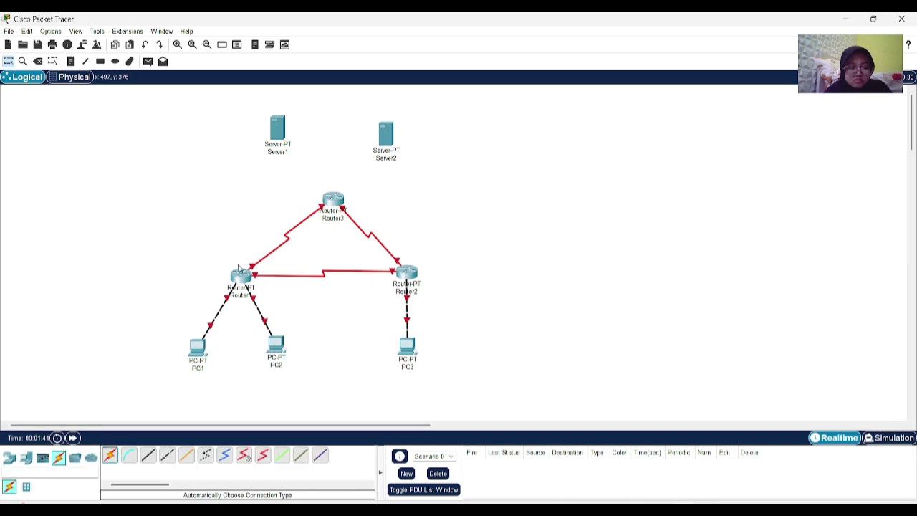
left_click(333, 202)
left_click(724, 84)
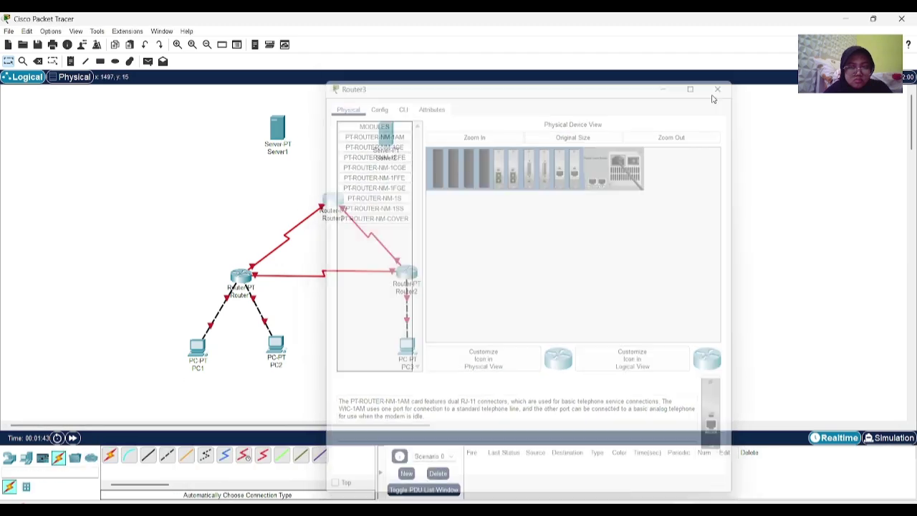
left_click(110, 455)
left_click(333, 201)
left_click(279, 144)
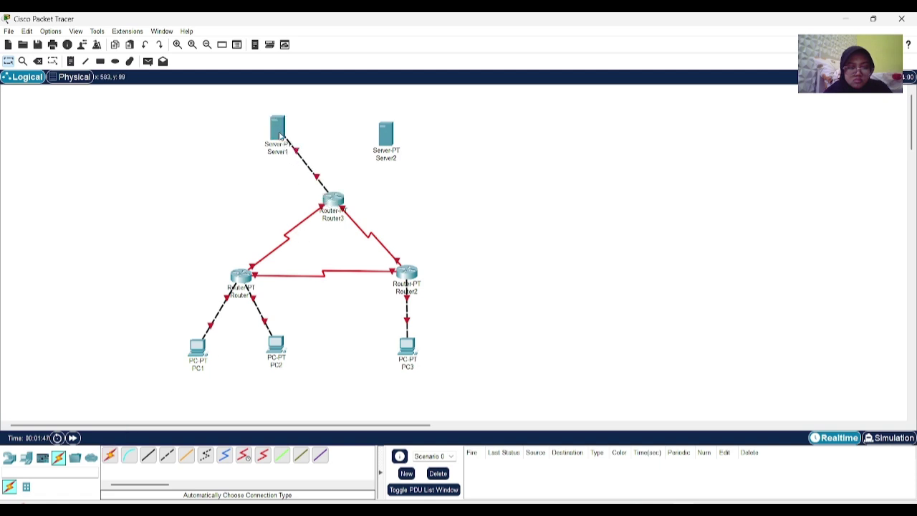
left_click(110, 455)
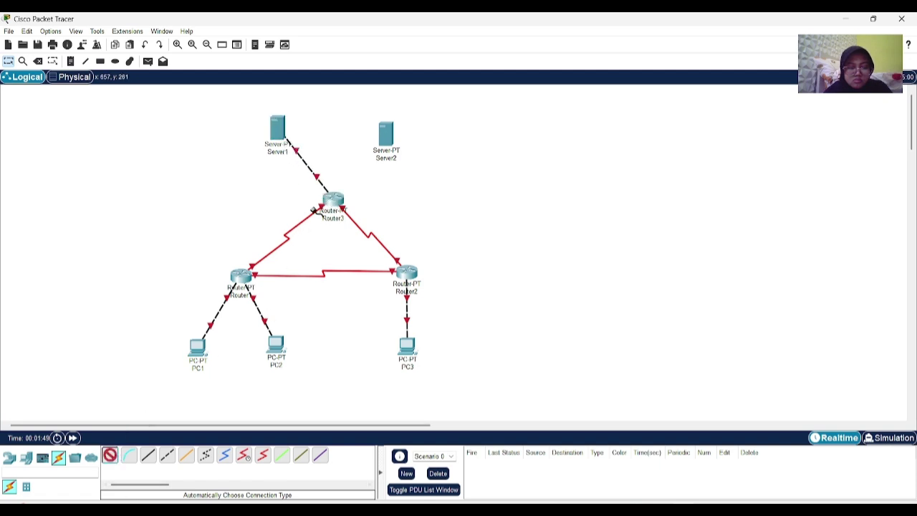
left_click(335, 200)
left_click(385, 133)
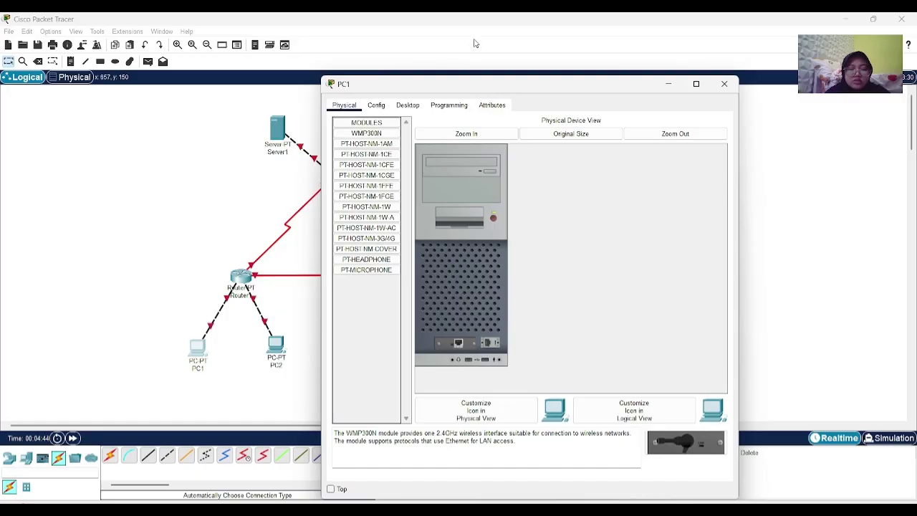
Set PC1's static IPv4 address to 192.168.1.1, subnet mask to 255.255.255.192 and default gateway to 192.168.1.62
left_click(407, 105)
left_click(360, 169)
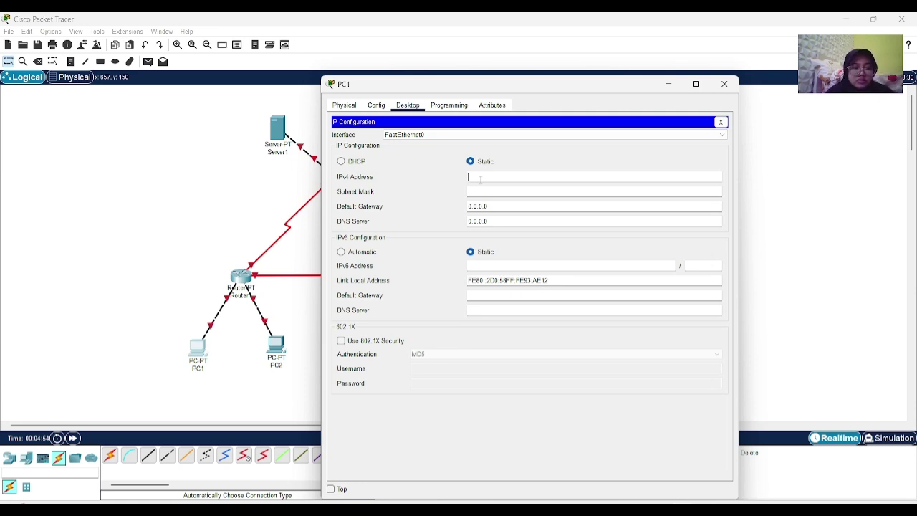
key("Tab")
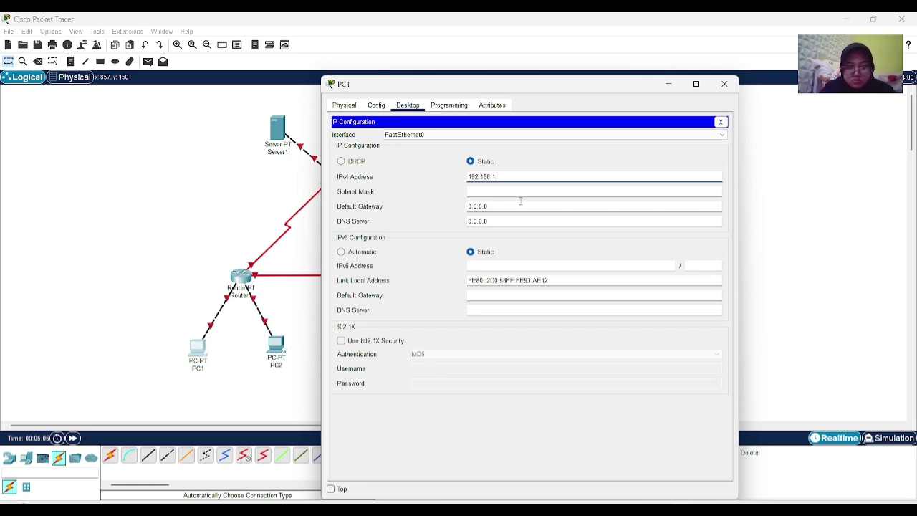
left_click(518, 189)
type("192")
key("Tab")
double_click(476, 205)
key("BackSpace")
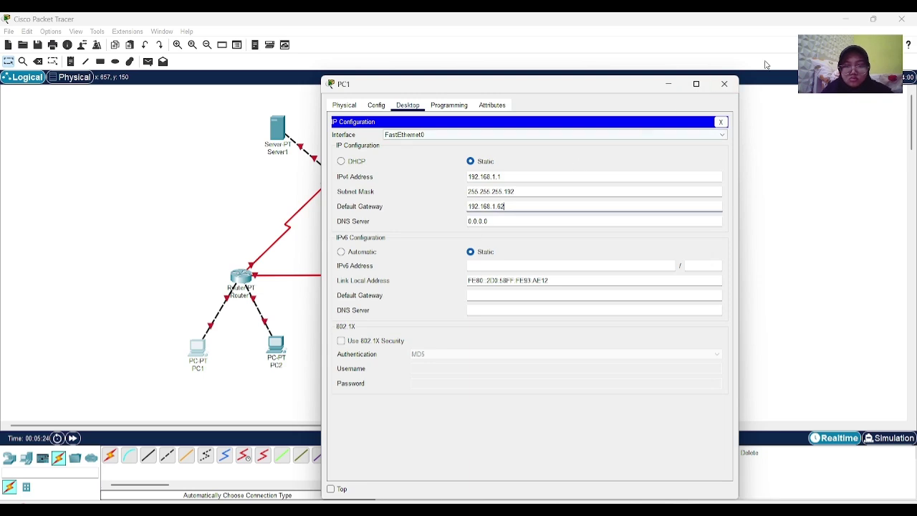
left_click(724, 85)
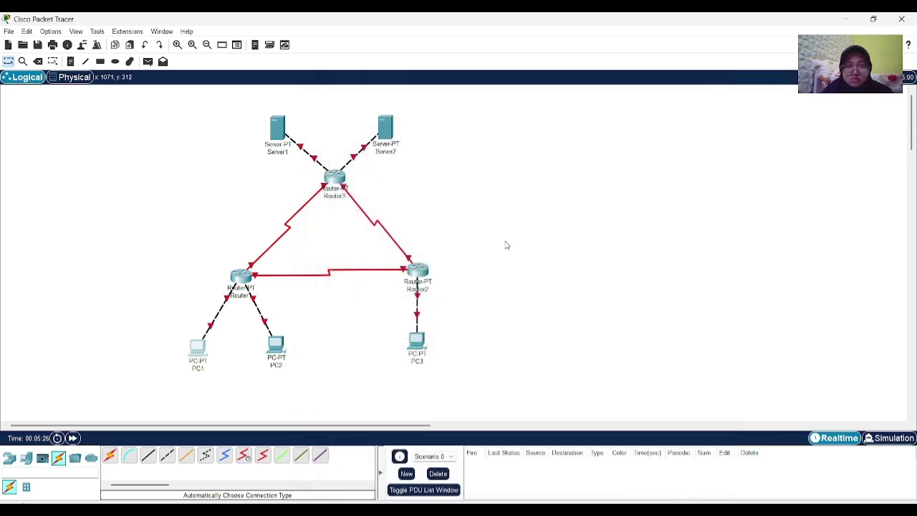
Set PC2's static IPv4 address to 192.168.1.65, subnet mask to 255.255.255.192 and default gateway to 192.168.1.126
left_click(277, 348)
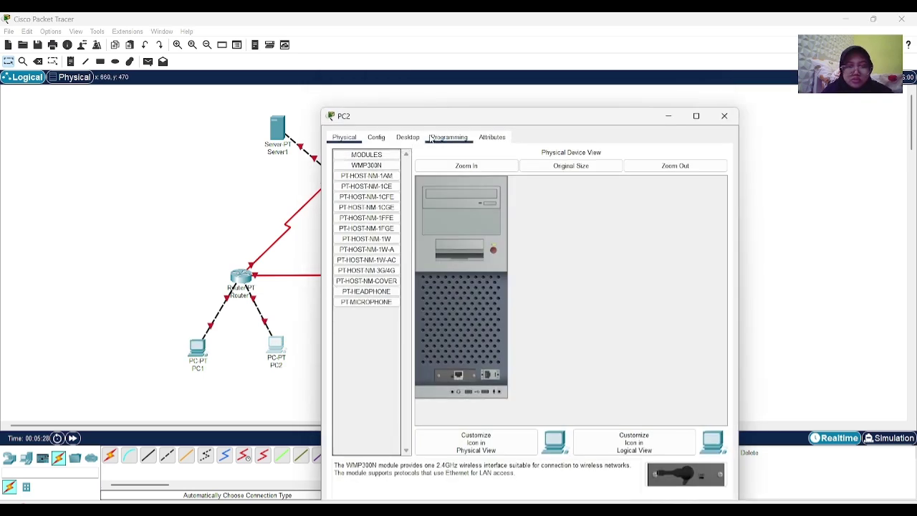
left_click(407, 137)
left_click(364, 194)
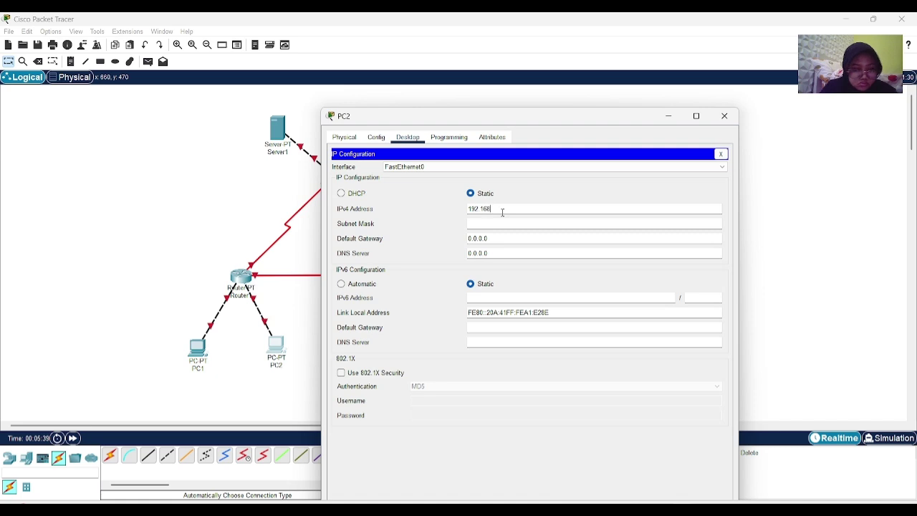
left_click(502, 223)
key("BackSpace")
type("192")
left_click(499, 239)
double_click(499, 239)
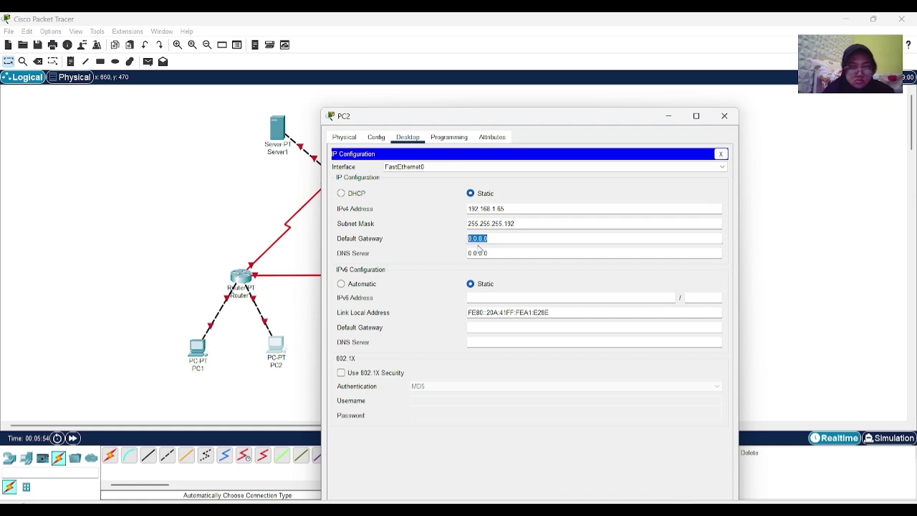
key("BackSpace")
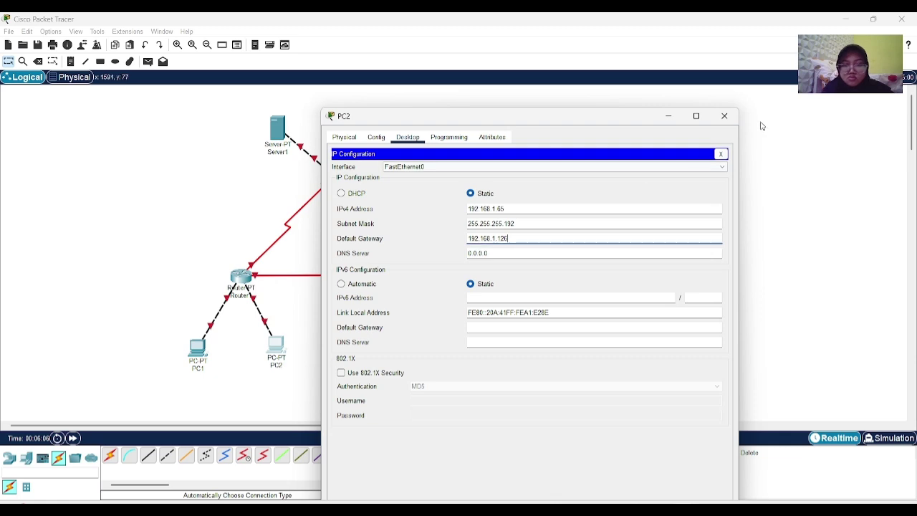
left_click(724, 115)
Set PC3's static IPv4 address to 192.168.1.253, subnet mask to 255.255.255.128 and default gateway to 192.168.1.254
left_click(418, 338)
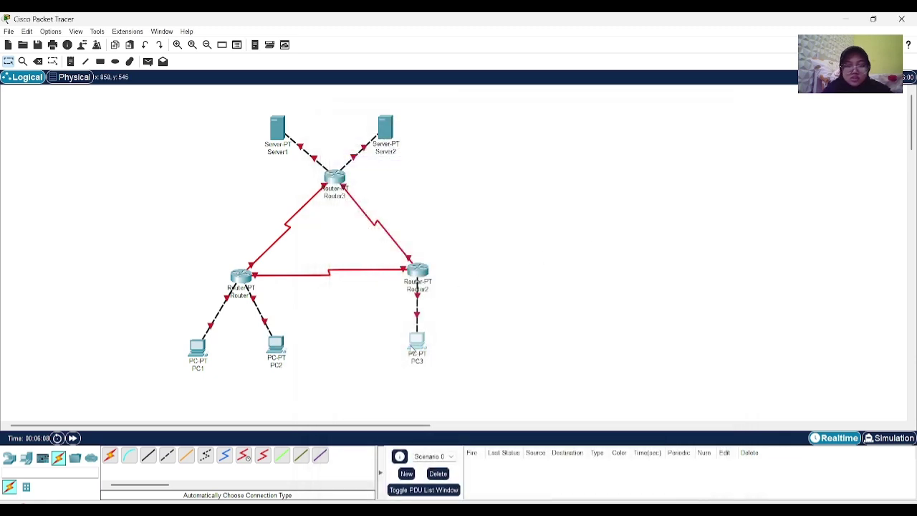
left_click(408, 104)
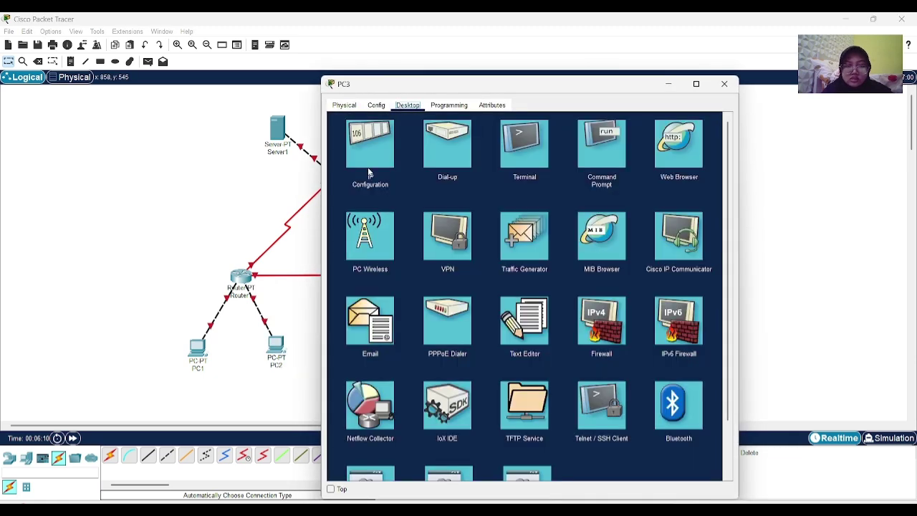
left_click(370, 147)
left_click(509, 175)
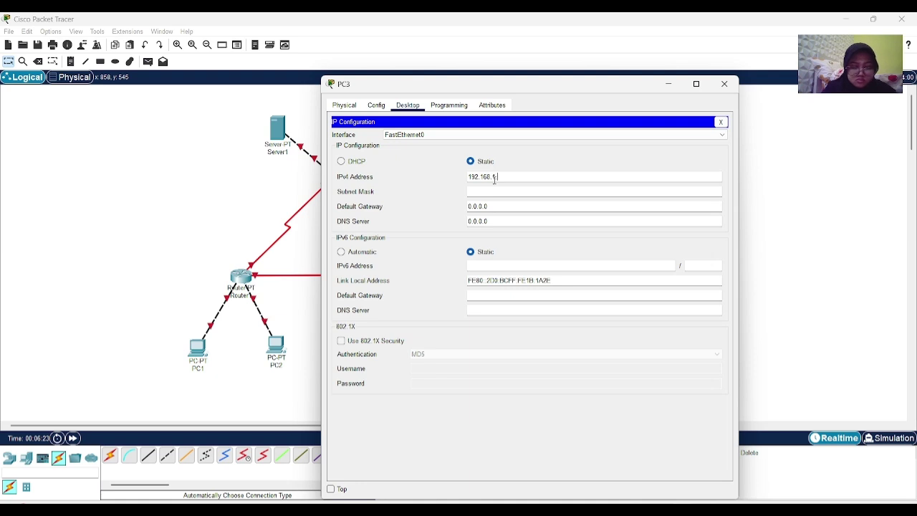
left_click(505, 189)
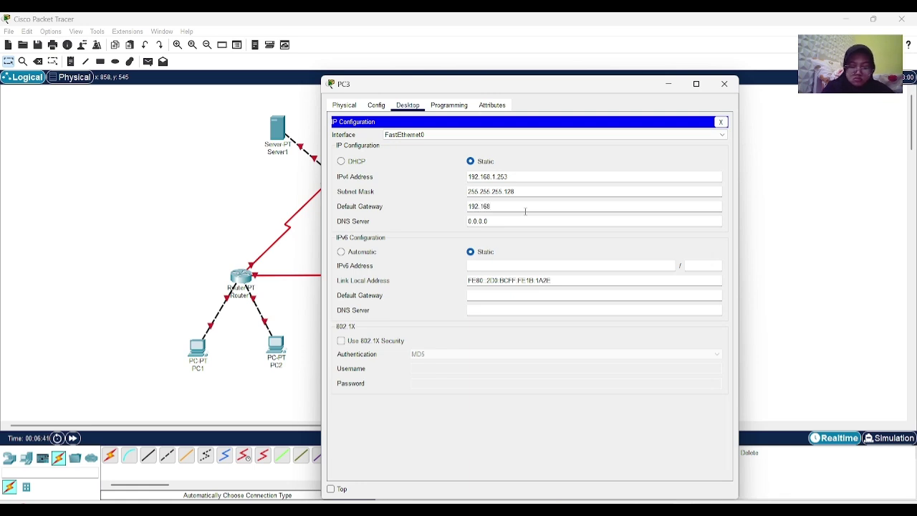
type("4")
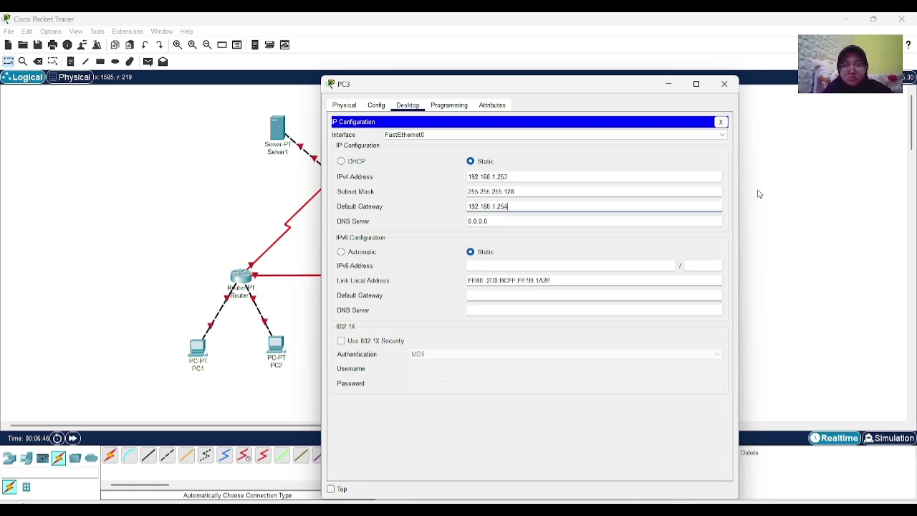
left_click(724, 84)
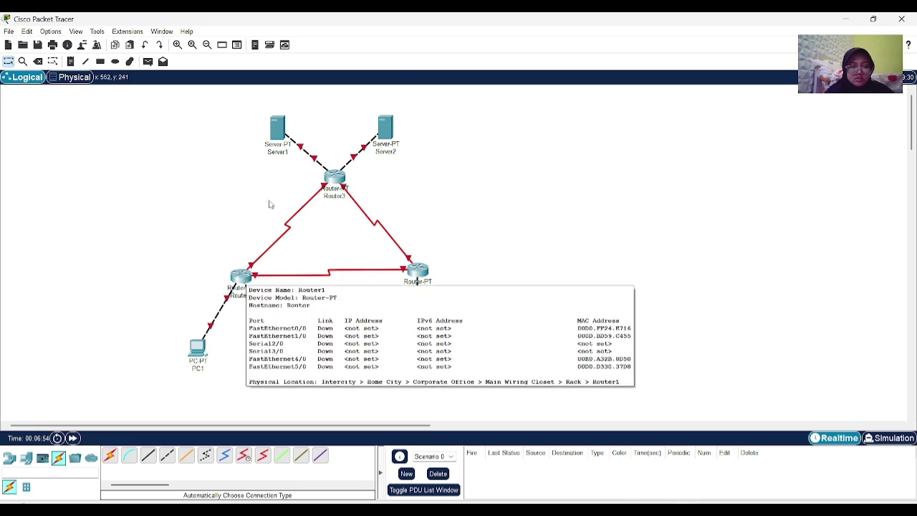
Set Server1's static IPv4 address to 33.33.33.1, subnet mask to 255.255.255.0 and default gateway to 33.33.33.3
left_click(277, 129)
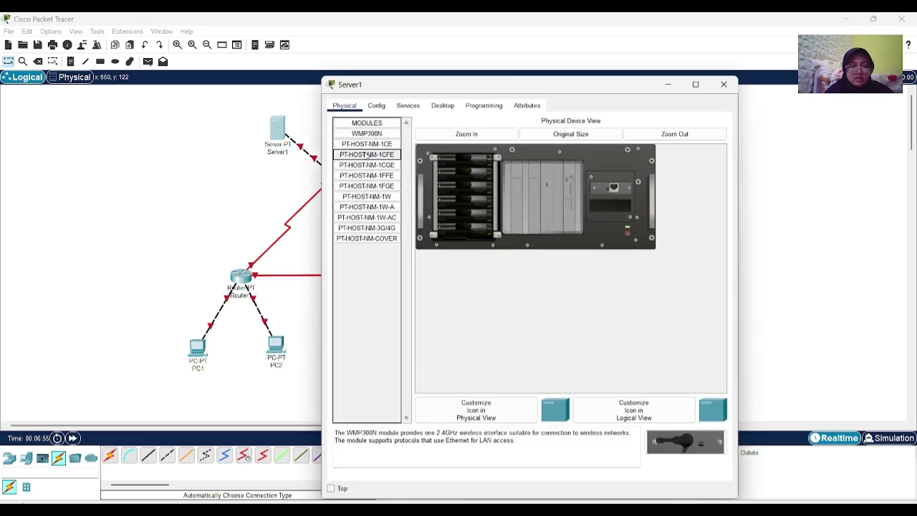
left_click(409, 107)
left_click(376, 107)
left_click(441, 105)
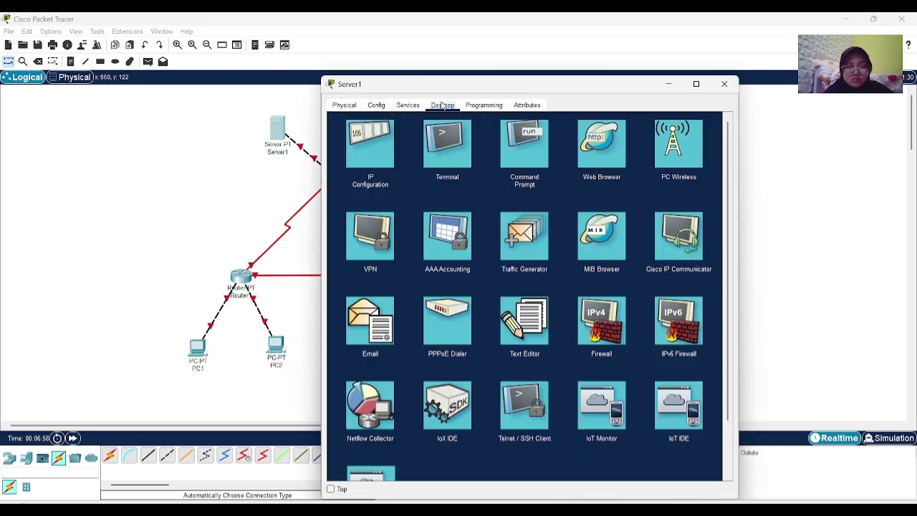
left_click(371, 154)
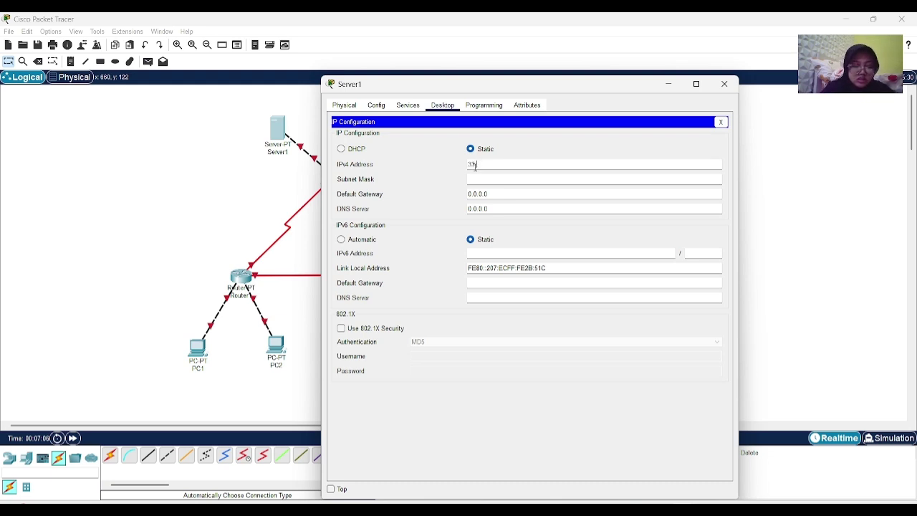
left_click(476, 166)
type("33.33.33.1")
left_click(495, 181)
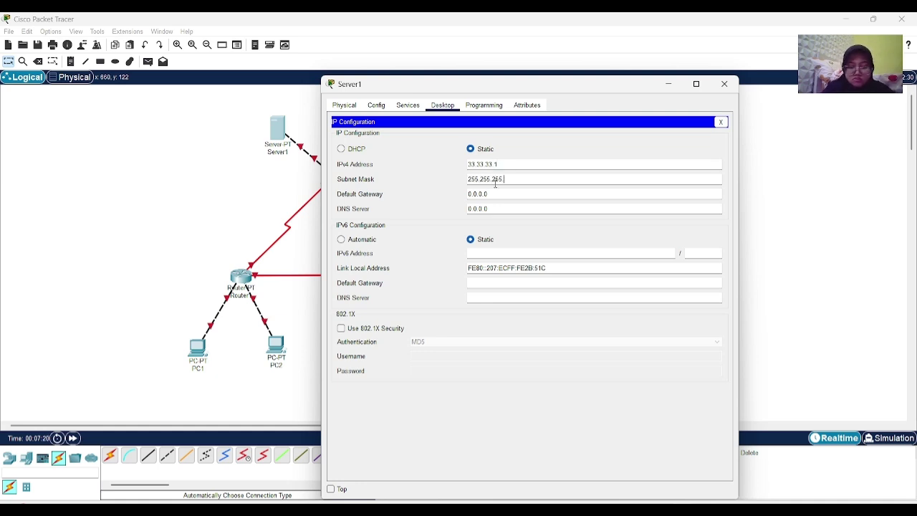
left_click_drag(515, 195, 469, 196)
key("BackSpace")
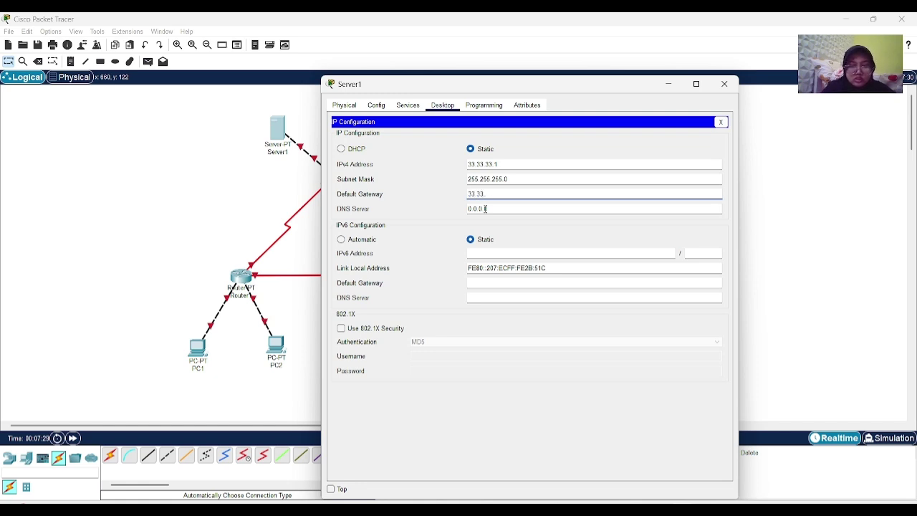
type("33.33.33.3")
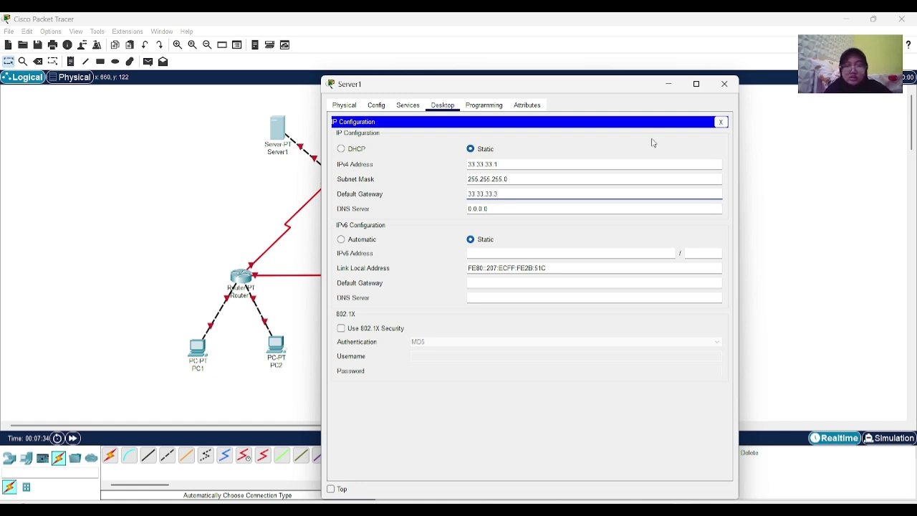
left_click(724, 85)
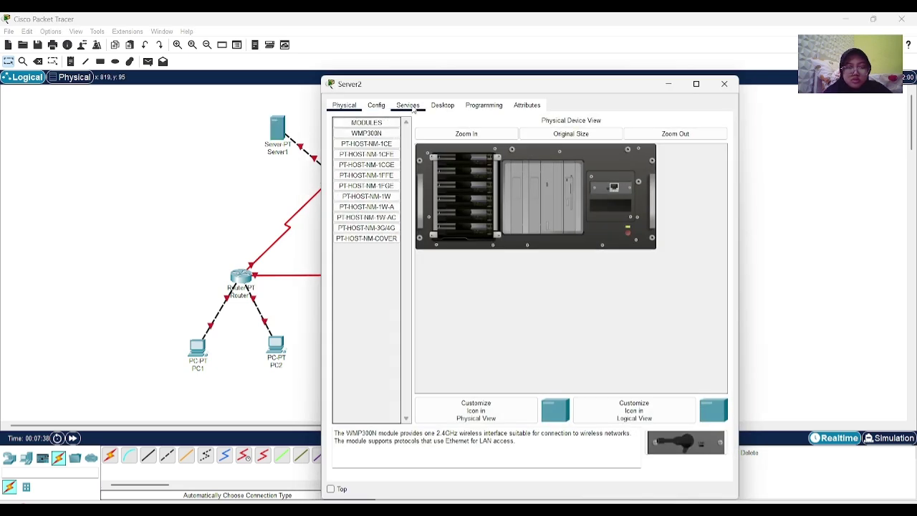
Set Server2's static IPv4 address to 43.43.43.1, subnet mask to 255.255.255.0 and default gateway to 43.43.43.3
left_click(441, 105)
left_click(368, 154)
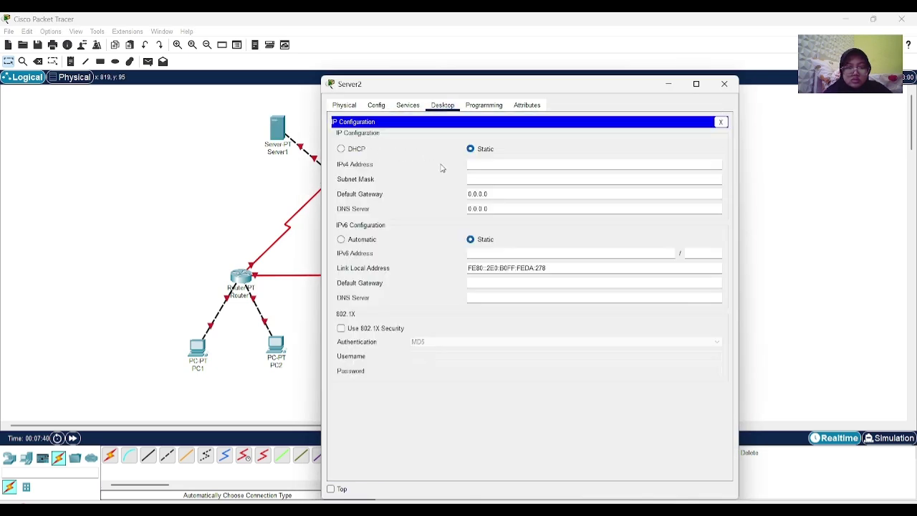
left_click(476, 167)
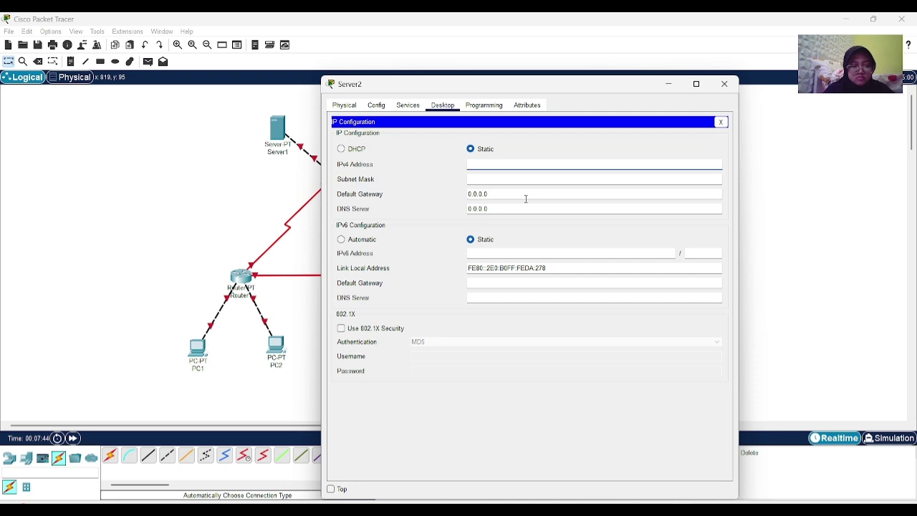
type("43")
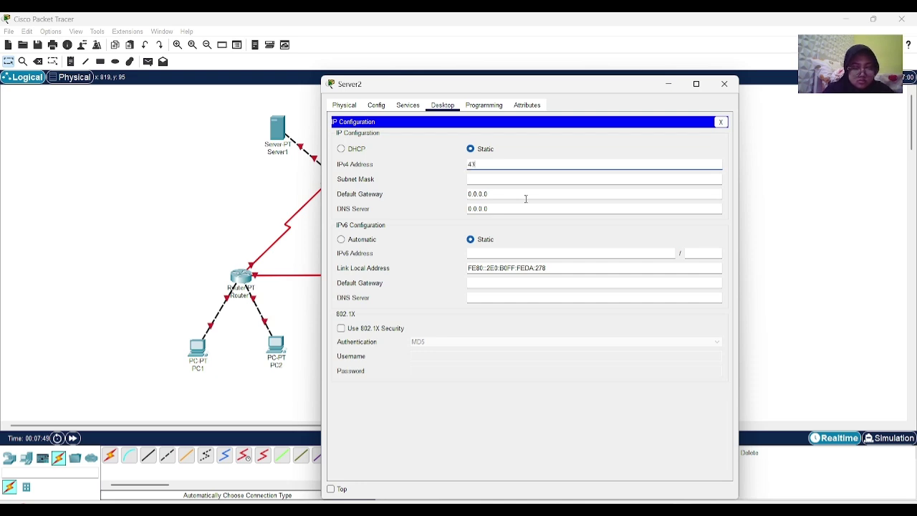
type(".43.43.1")
left_click(487, 179)
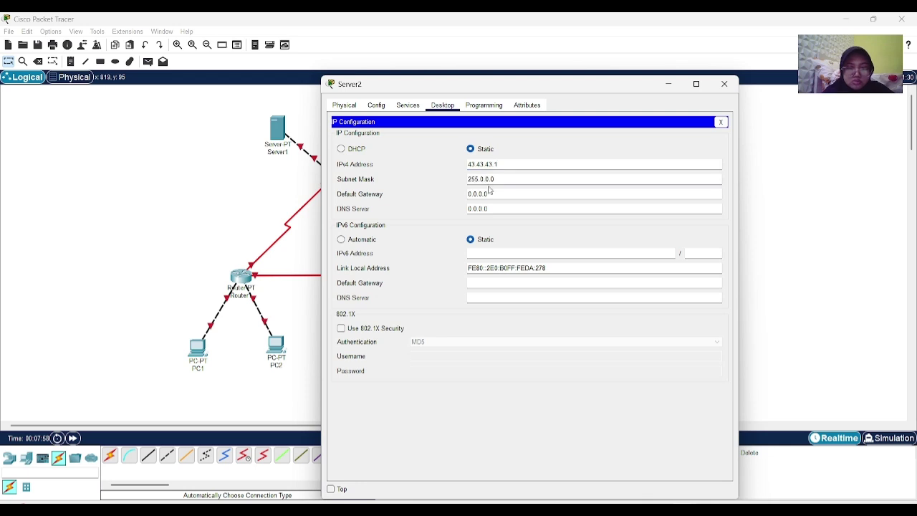
left_click_drag(508, 178, 479, 179)
type("255.255.")
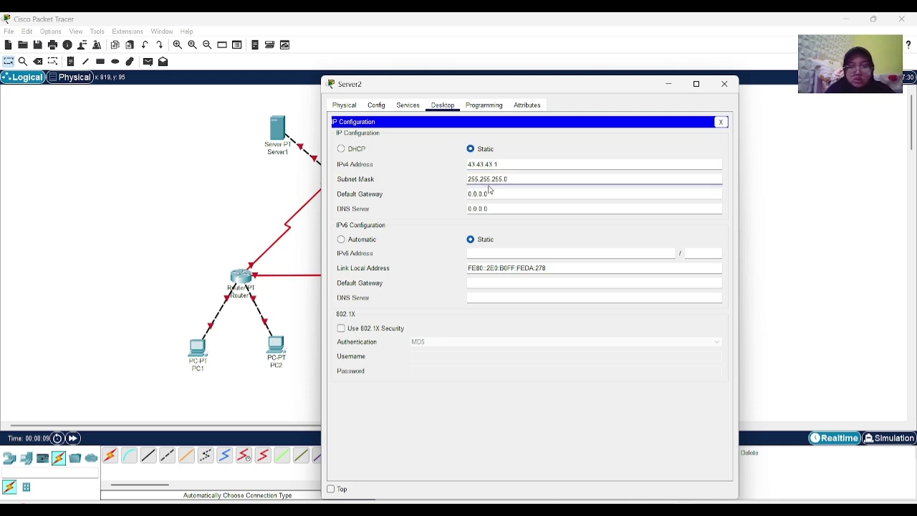
left_click_drag(489, 190, 467, 194)
type("2")
type("3.43")
type(".43.3")
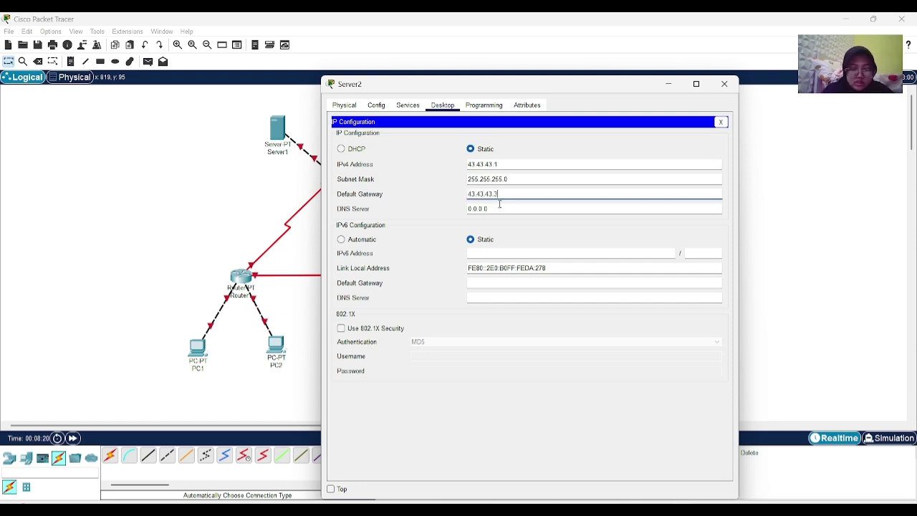
left_click(725, 86)
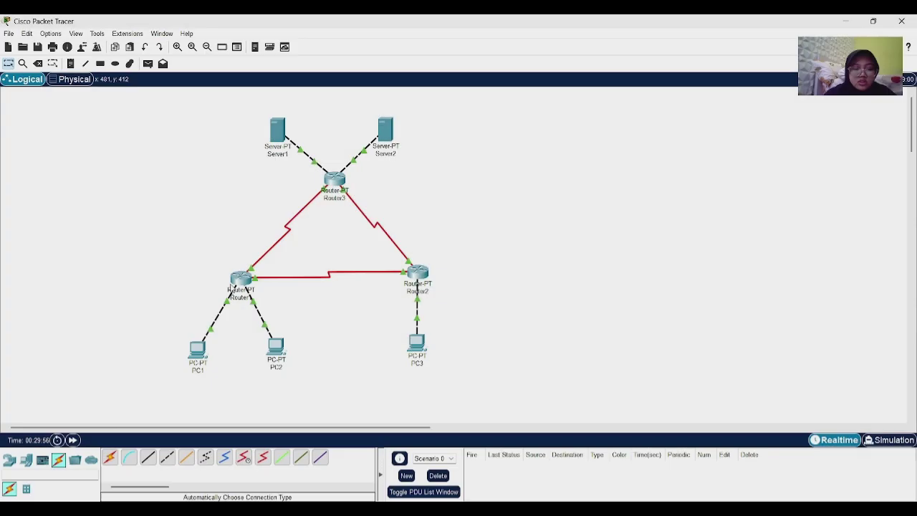
Add a static route on Router1 to network 192.168.1.128 with mask 255.255.255.128 and next hop 12.12.12.2
left_click(240, 281)
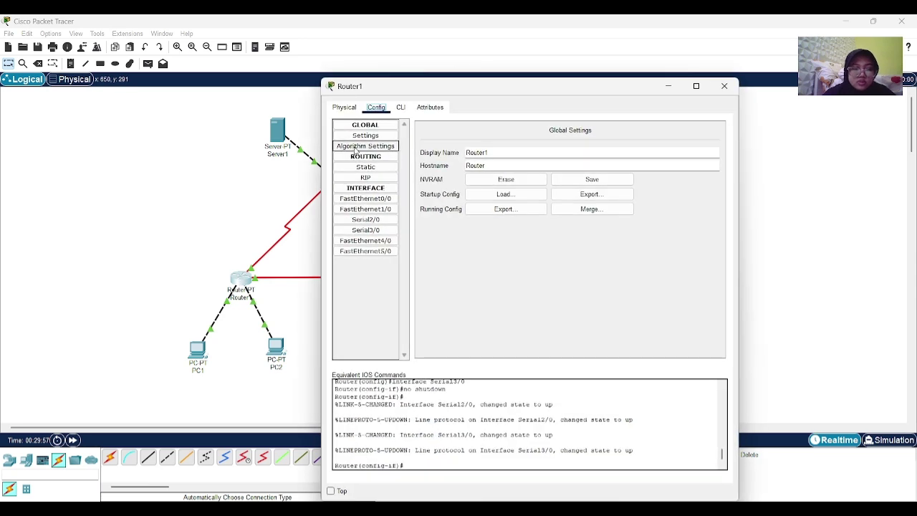
left_click(361, 169)
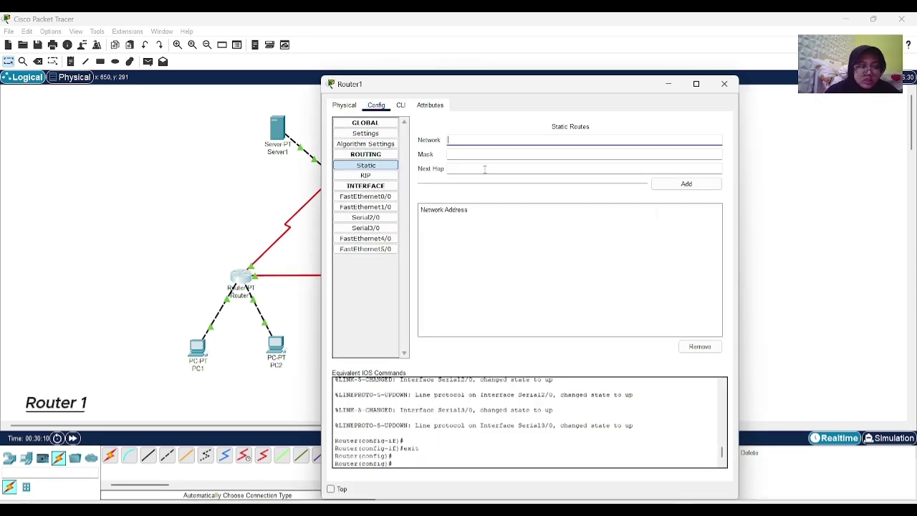
type("192")
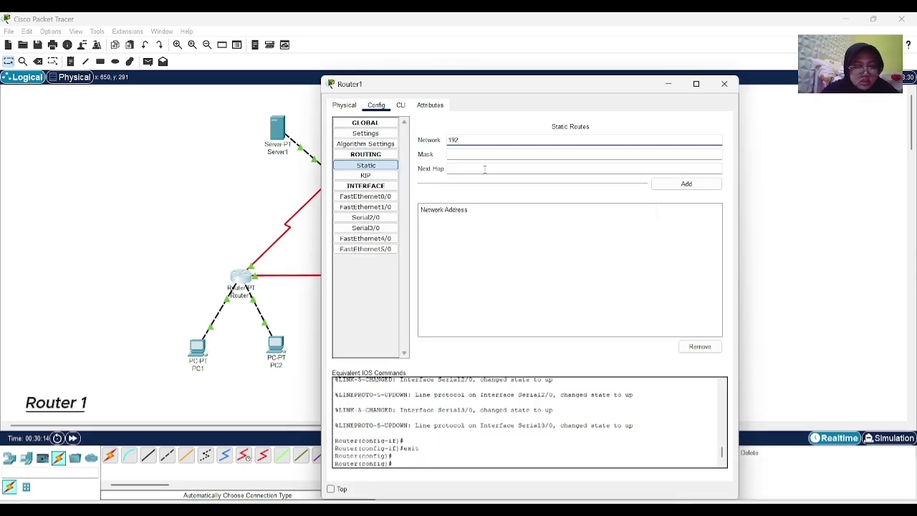
type(".168.1.128")
left_click(485, 156)
type("255.255.255.128")
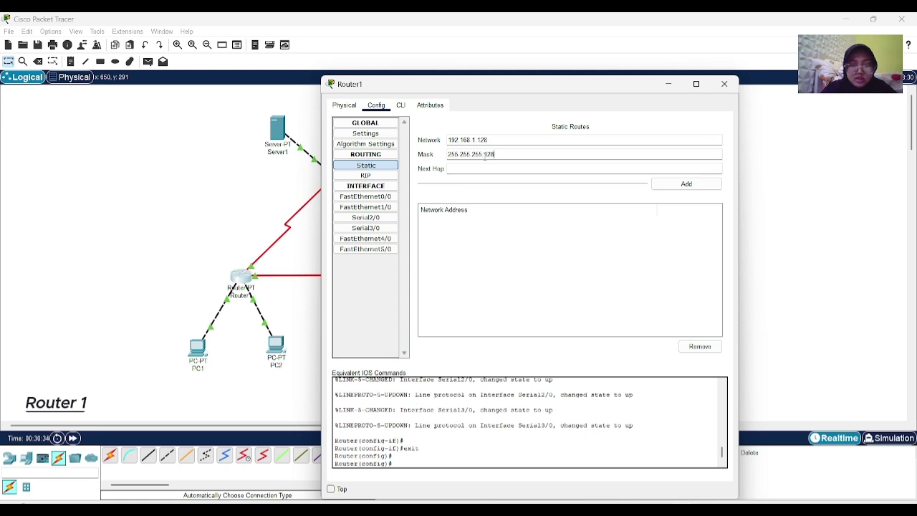
left_click(515, 169)
type("12.12.12.2")
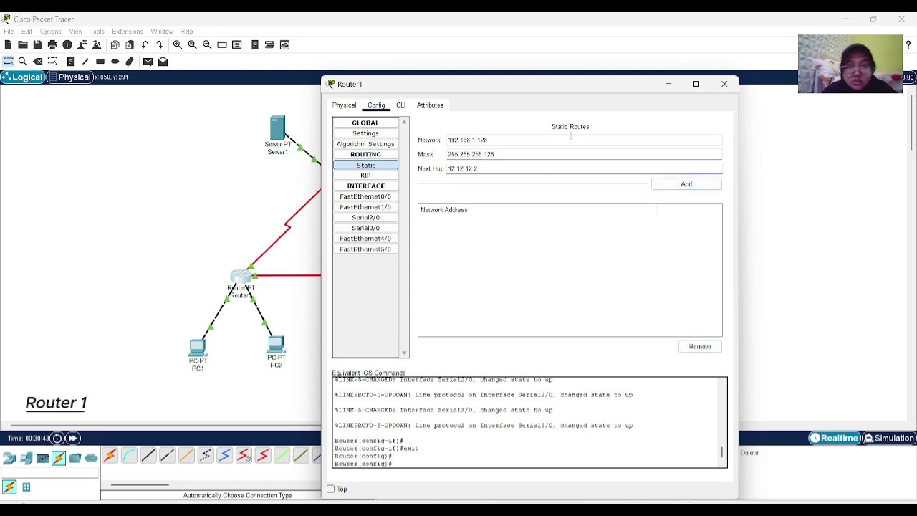
left_click(685, 184)
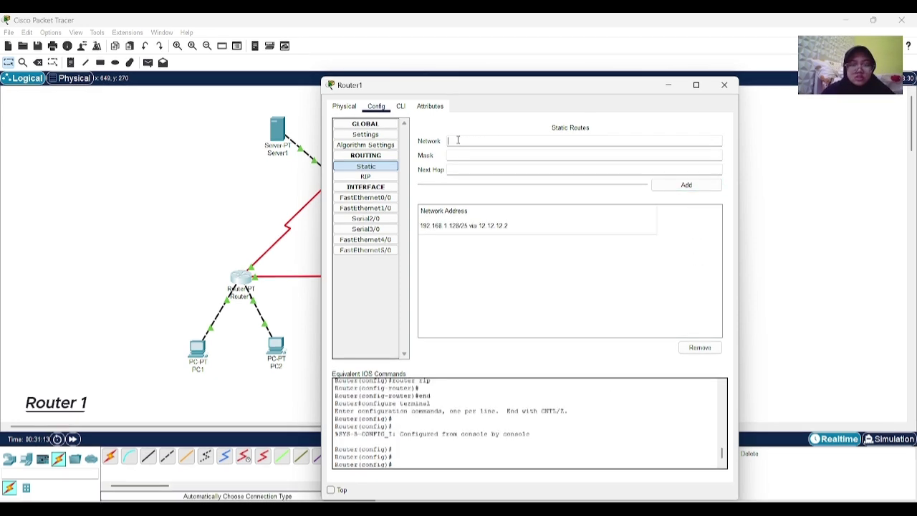
left_click(457, 140)
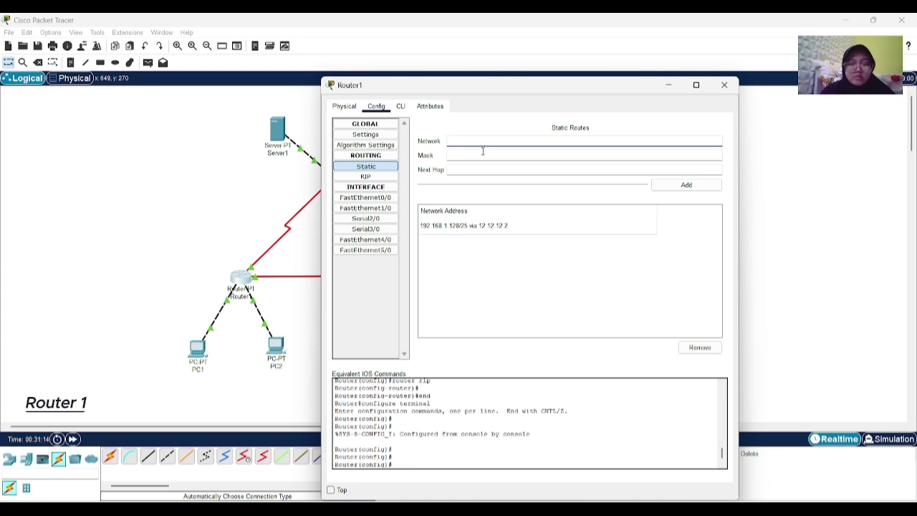
type("192.")
key("BackSpace")
key("BackSpace")
key("BackSpace")
key("BackSpace")
type("22")
key("BackSpace")
key("BackSpace")
Add a static route on Router1 to network 33.33.33.0 with mask 255.255.255.0 and next hop 13.13.13.3
type("33.33.33.0")
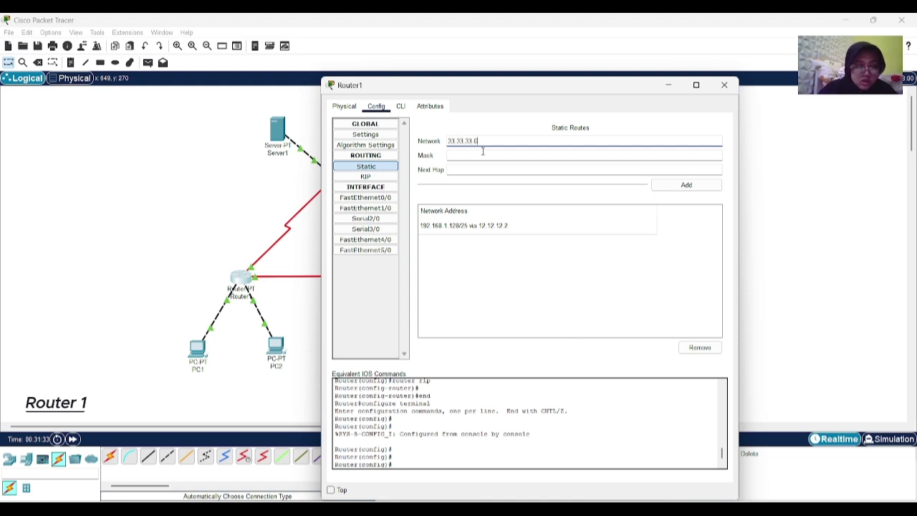
left_click(544, 156)
type("255.255.255.0")
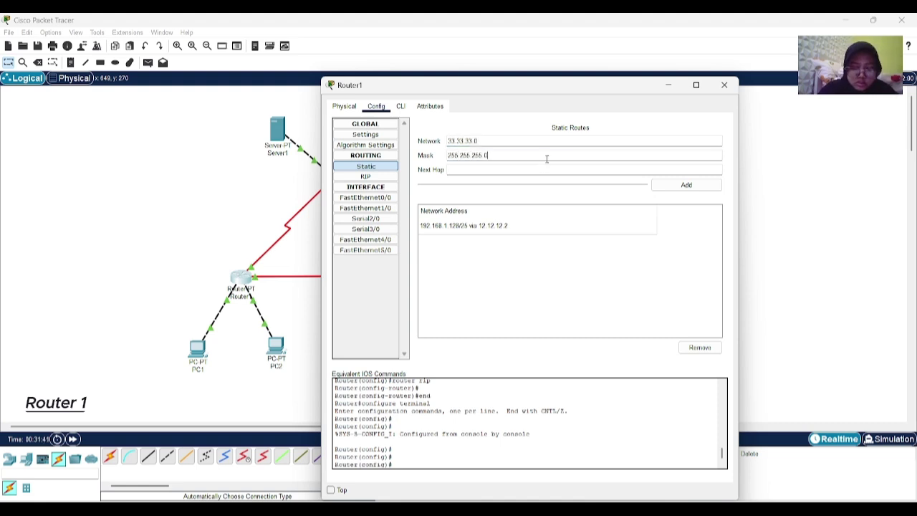
left_click(511, 170)
type("13.14")
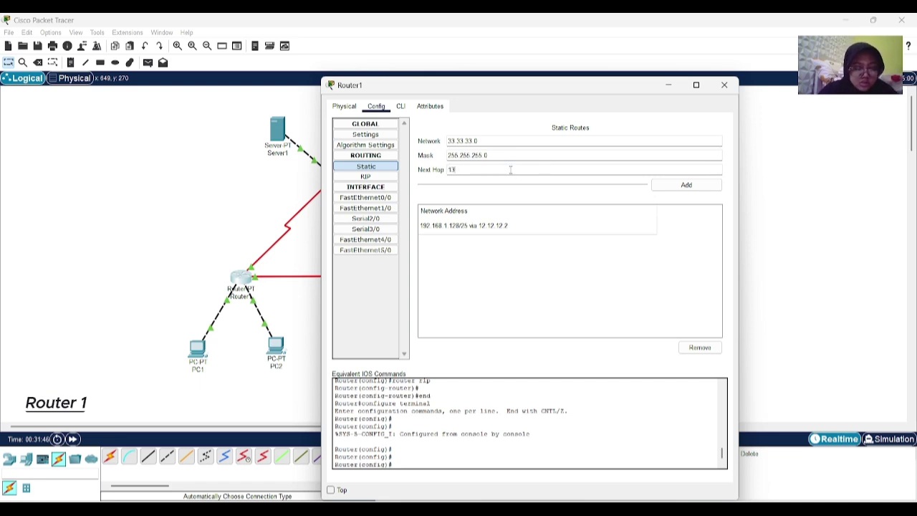
type(".13.3")
left_click(687, 184)
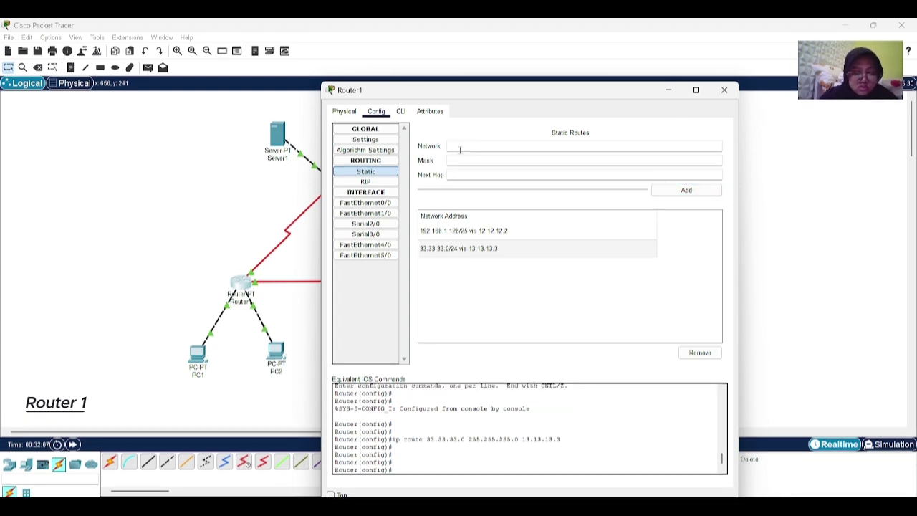
Add a static route on Router1 to network 43.43.43.0 with mask 255.255.255.0 and next hop 13.13.13.3
type("43.43.43.0")
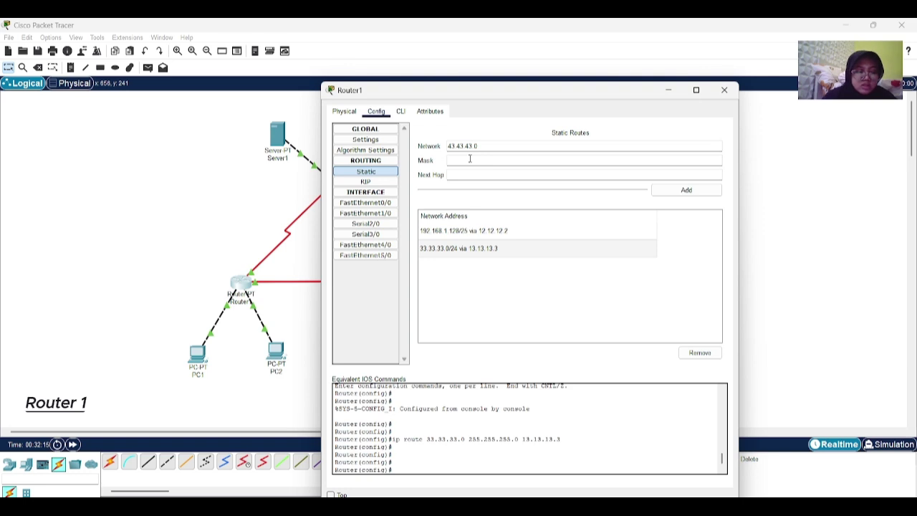
left_click(470, 159)
type("255.255.255.0")
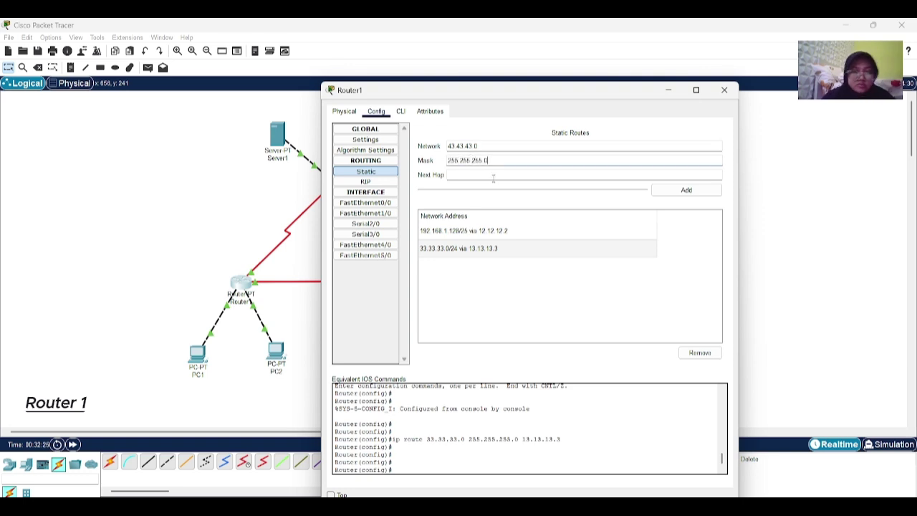
left_click(492, 173)
type("13.13.13.3")
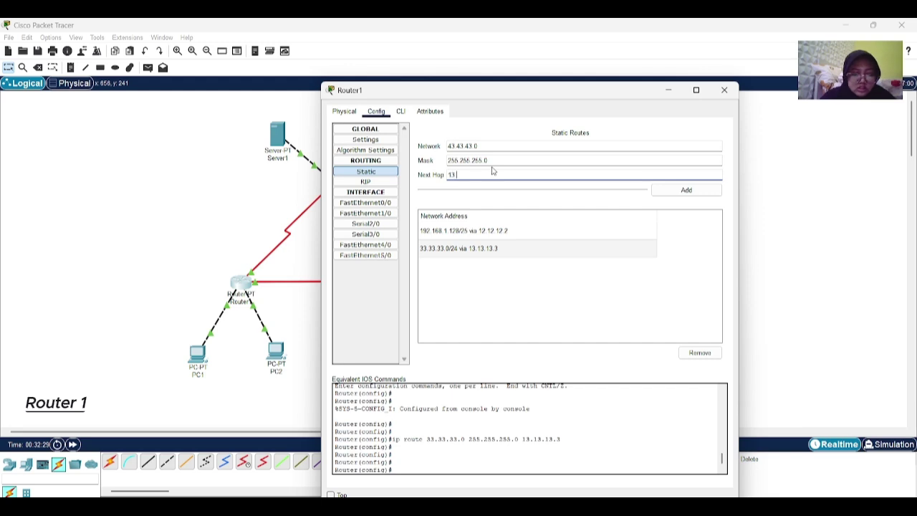
left_click(684, 190)
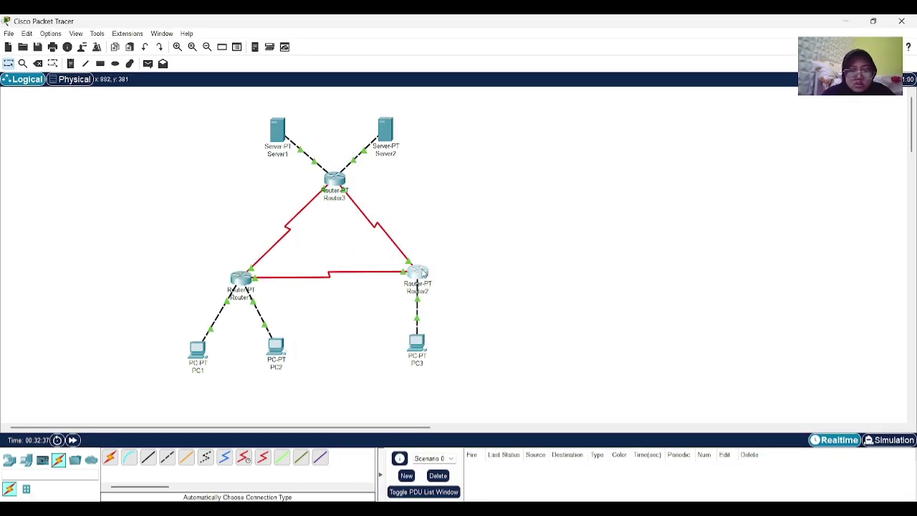
Add a static route on Router2 to network 192.168.1.0 with mask 255.255.255.128 and next hop 12.12.12.1
left_click(427, 278)
left_click(365, 167)
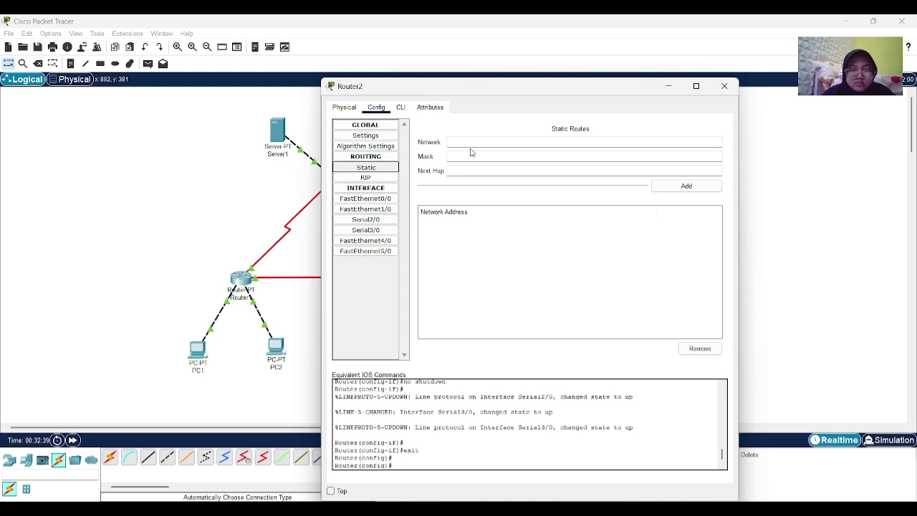
left_click(472, 143)
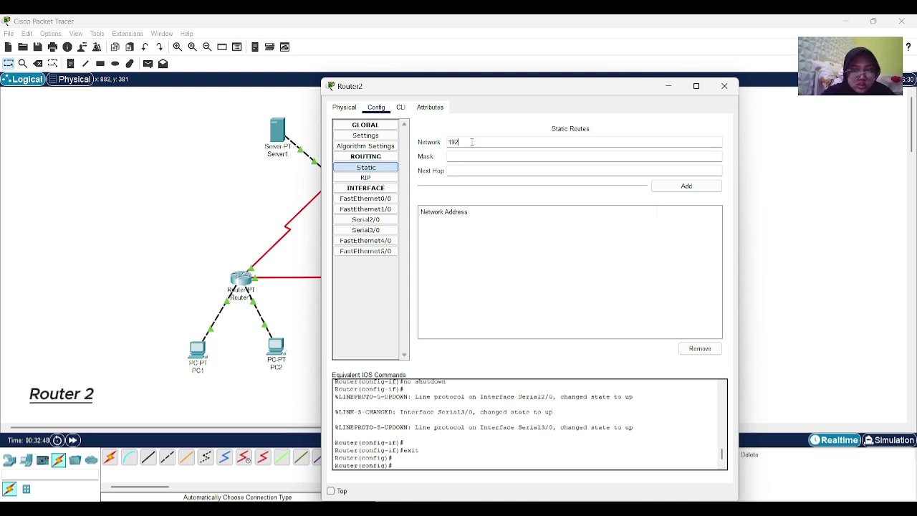
type("192.168.1.0")
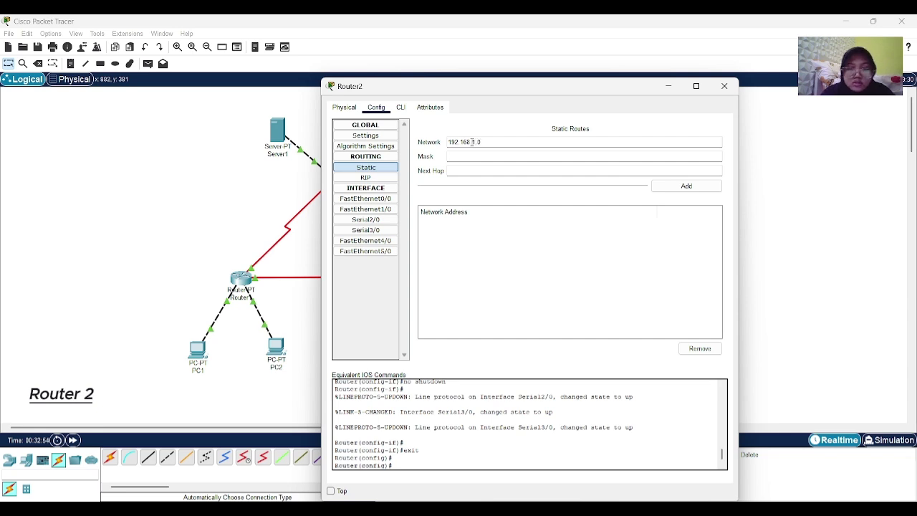
left_click(471, 156)
type("255.255.255.128")
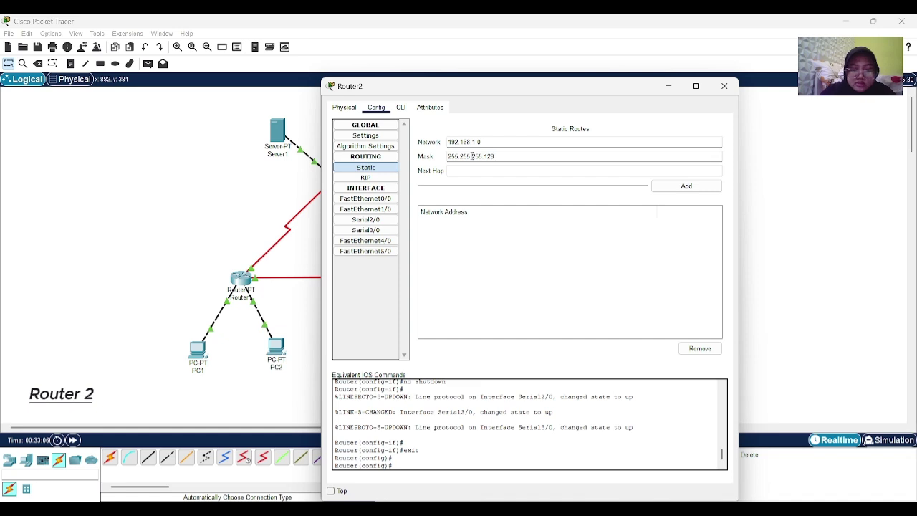
type(" 12.12.12.1")
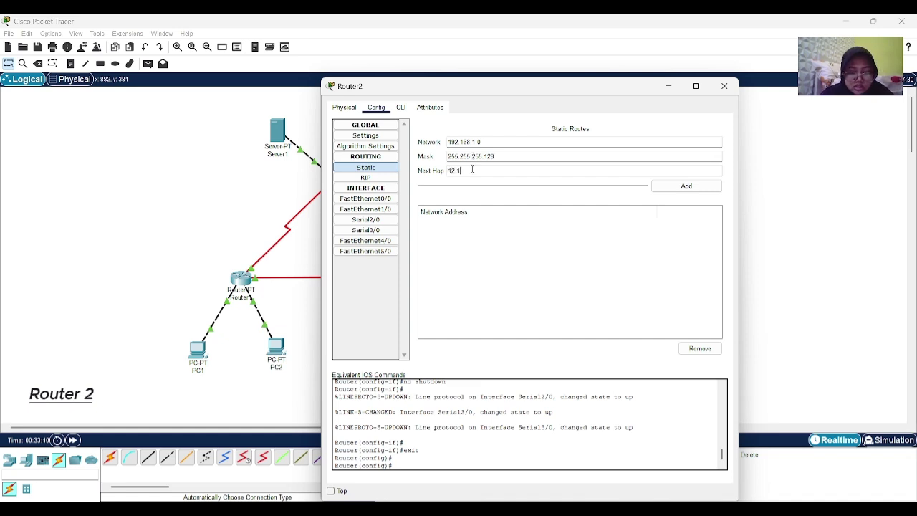
left_click(655, 187)
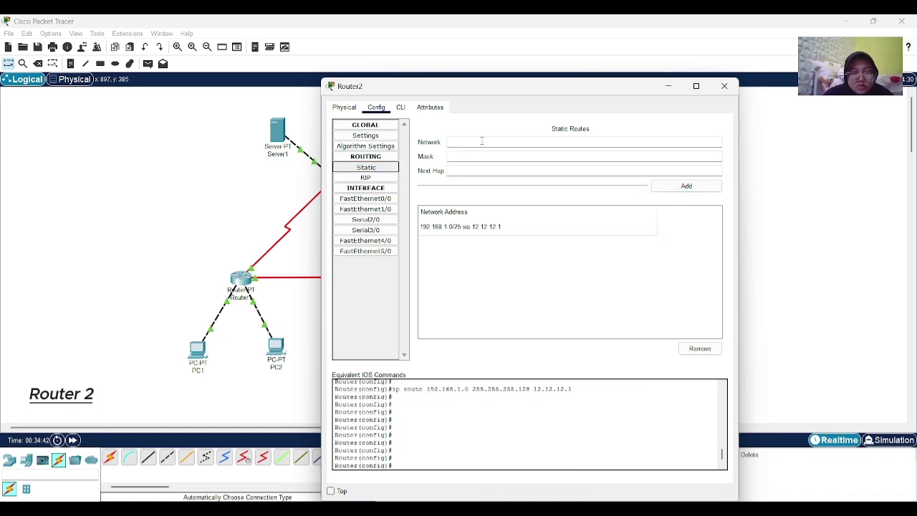
Add a static route on Router2 to network 33.33.33.0 with mask 255.255.255.0 and next hop 23.23.23.3
left_click(482, 141)
type("33.33.33.0")
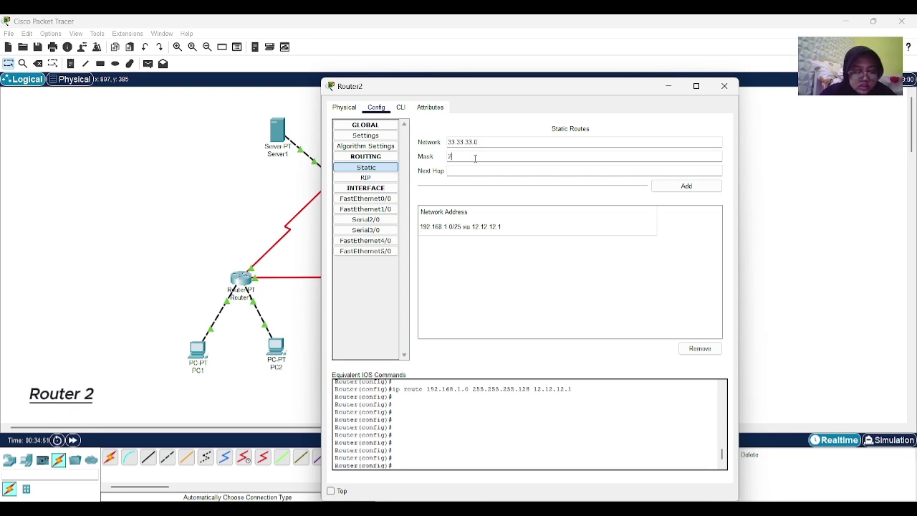
left_click(475, 158)
type("255.255.255.0")
left_click(474, 171)
type("23.23.23.3")
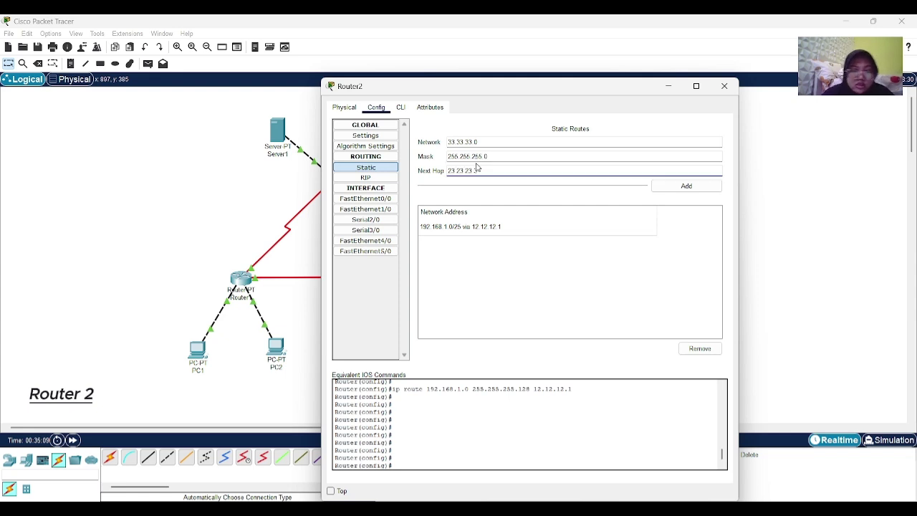
left_click(686, 185)
left_click(724, 86)
Add a static route on Router2 to network 43.43.43.0 with mask 255.255.255.0 and next hop 23.23.23.3
left_click(417, 271)
left_click(365, 167)
left_click(469, 142)
type("43.43.43.0")
left_click(467, 155)
left_click(468, 158)
type("255.255")
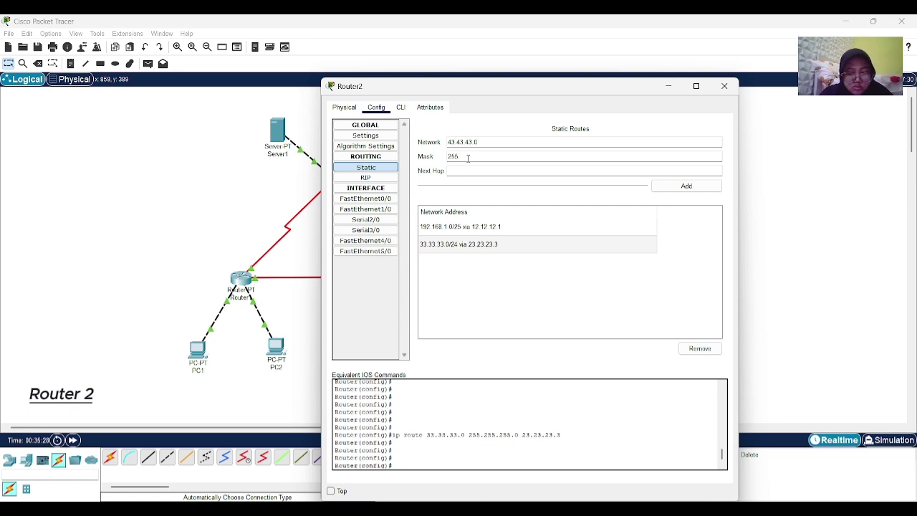
type(".255.0")
left_click(469, 171)
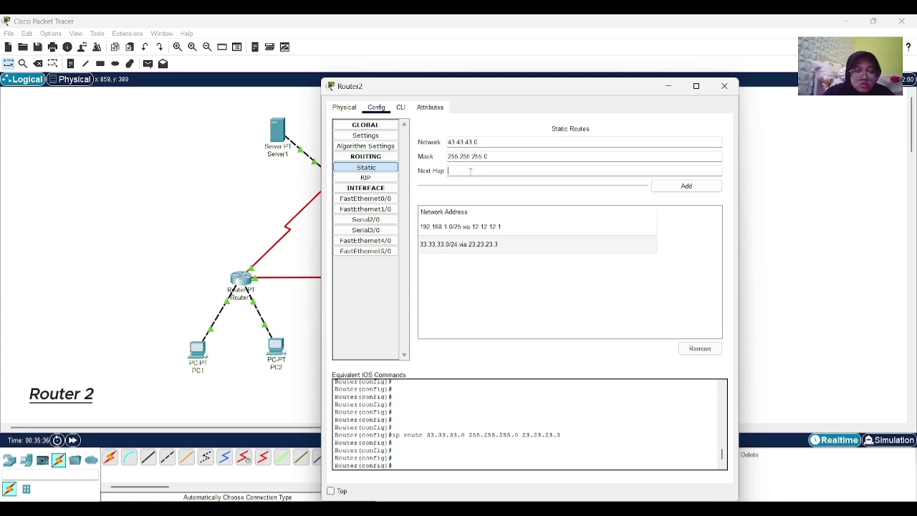
type("23.23.23.4")
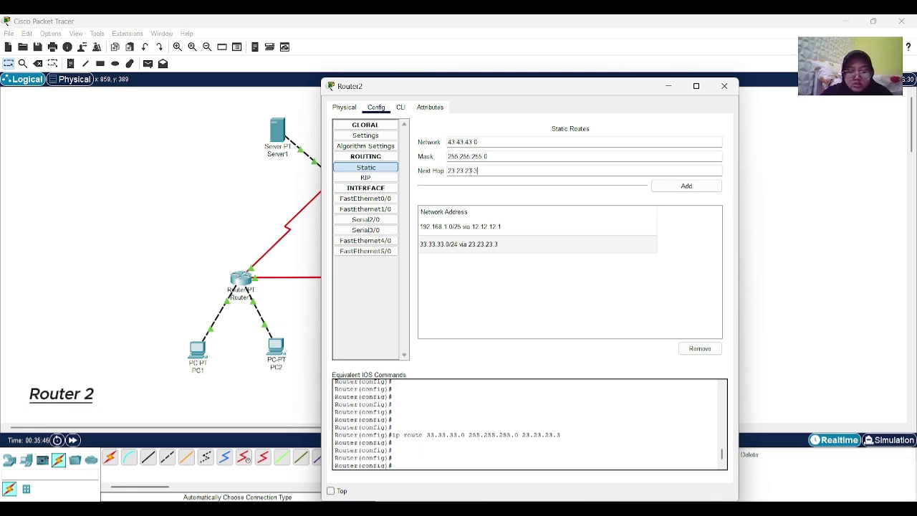
left_click(684, 186)
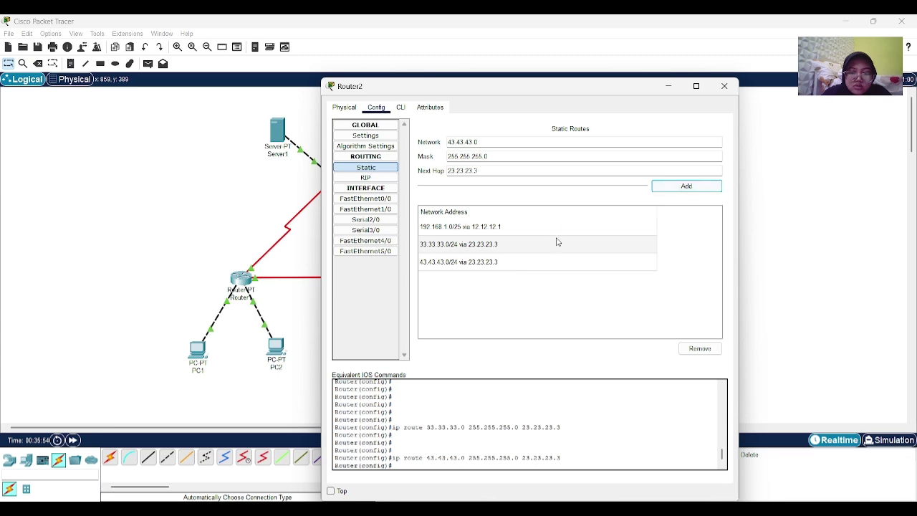
left_click(724, 86)
Add a static route on Router3 to network 192.168.1.0 with mask 255.255.255.128 and next hop 12.12.12.1
left_click(335, 186)
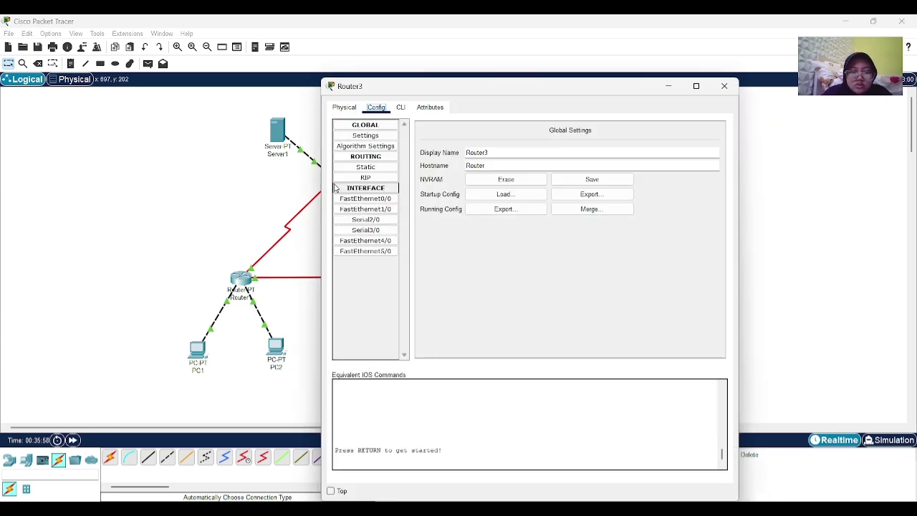
left_click(366, 167)
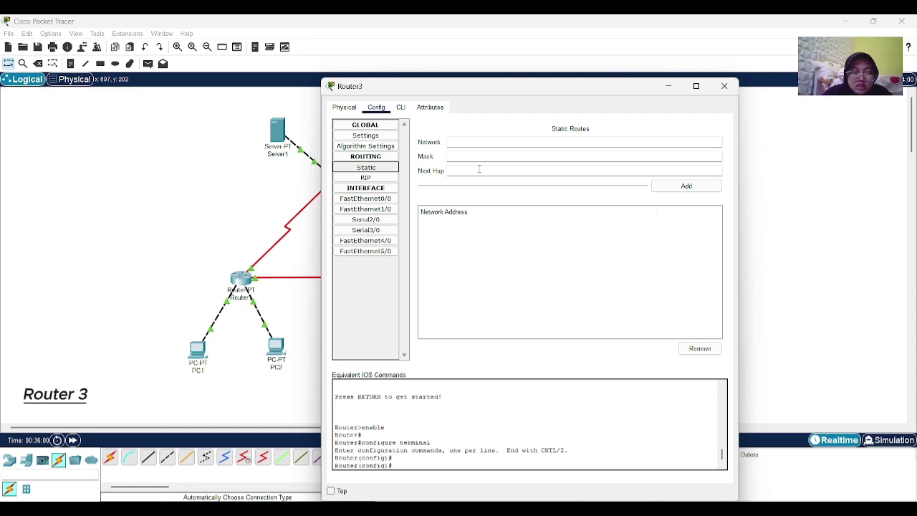
left_click(450, 143)
type("192.168.1.0")
left_click(449, 156)
type("255.255.255.128")
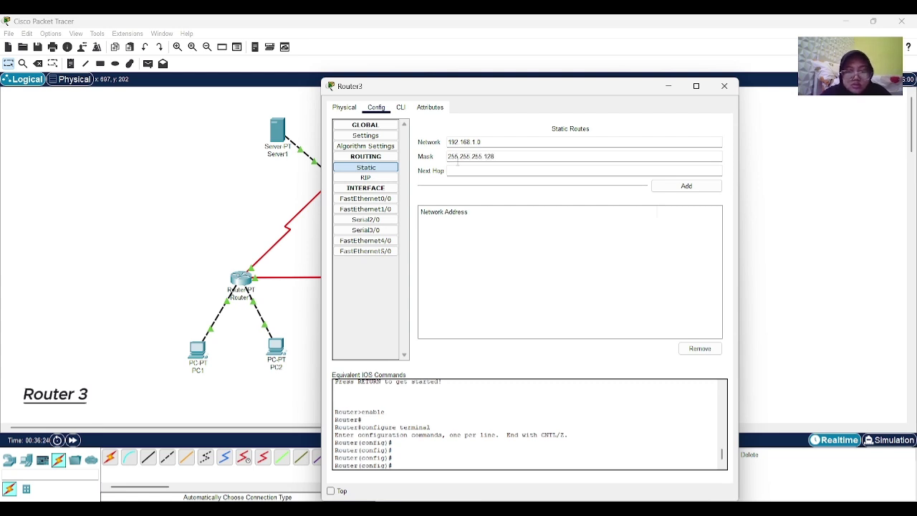
left_click(460, 170)
type("12.12.12.1")
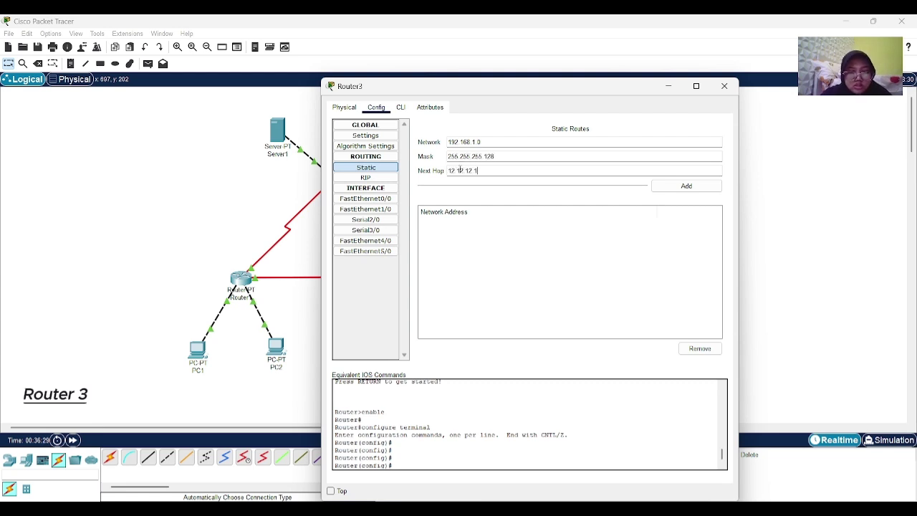
left_click(686, 186)
Add a static route on Router3 to network 192.168.1.128 with mask 255.255.255.128 and next hop 23.23.23.2
left_click(464, 143)
type("193")
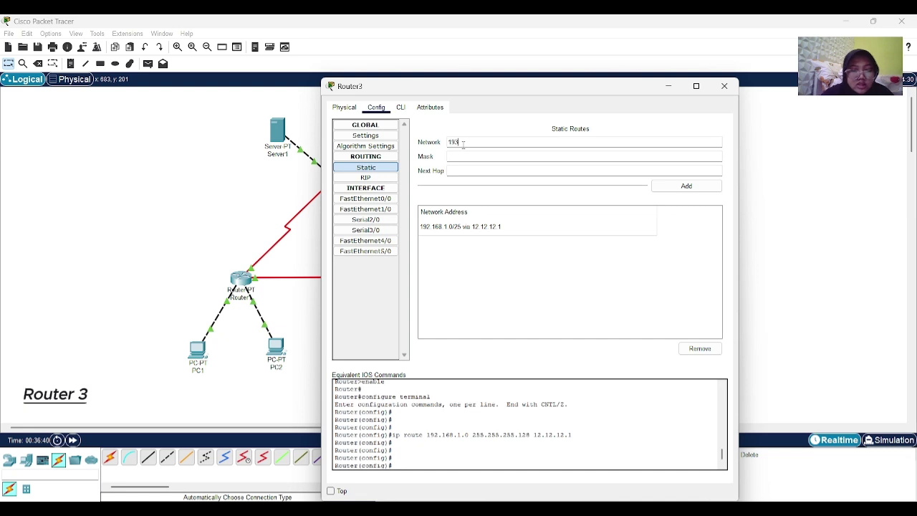
left_click_drag(571, 90, 673, 108)
type(".19")
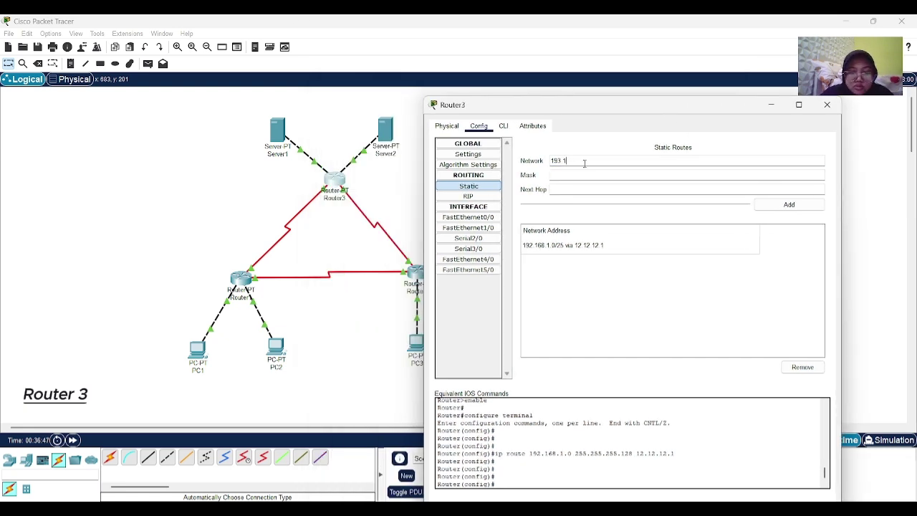
left_click(584, 164)
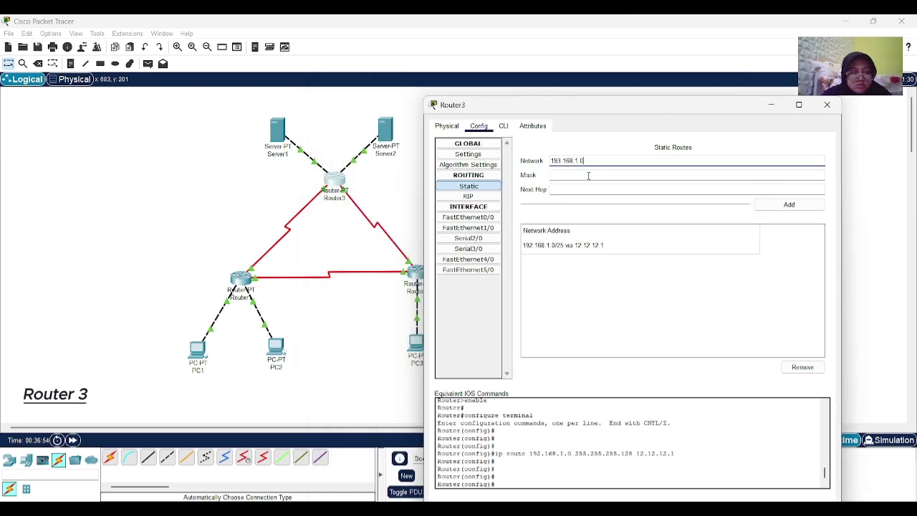
left_click(558, 161)
left_click(593, 159)
key("BackSpace")
type("128")
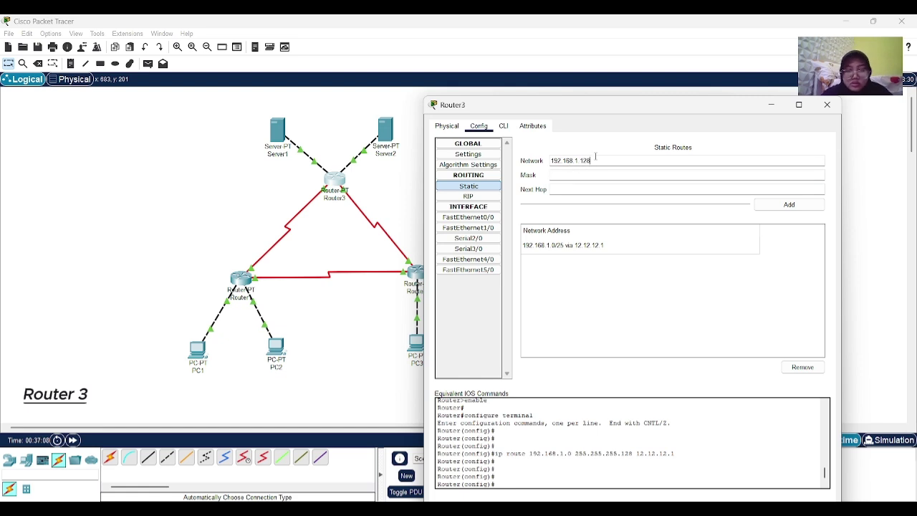
left_click(598, 177)
type("255.255.255.128")
left_click(566, 188)
type("23.23.23")
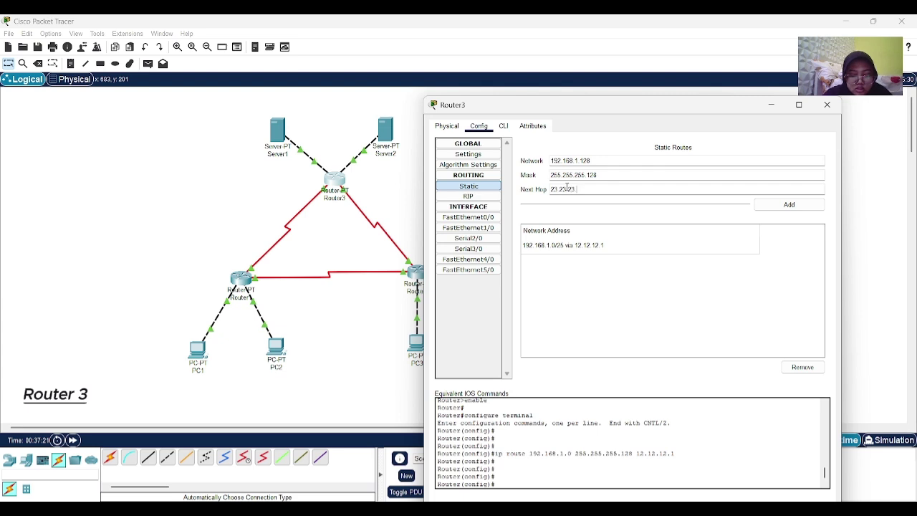
type(".2")
left_click(784, 206)
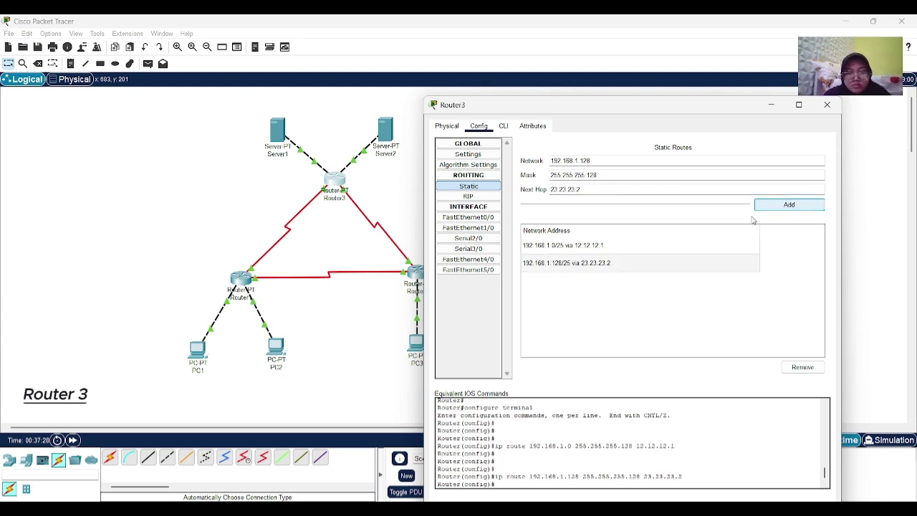
left_click(825, 105)
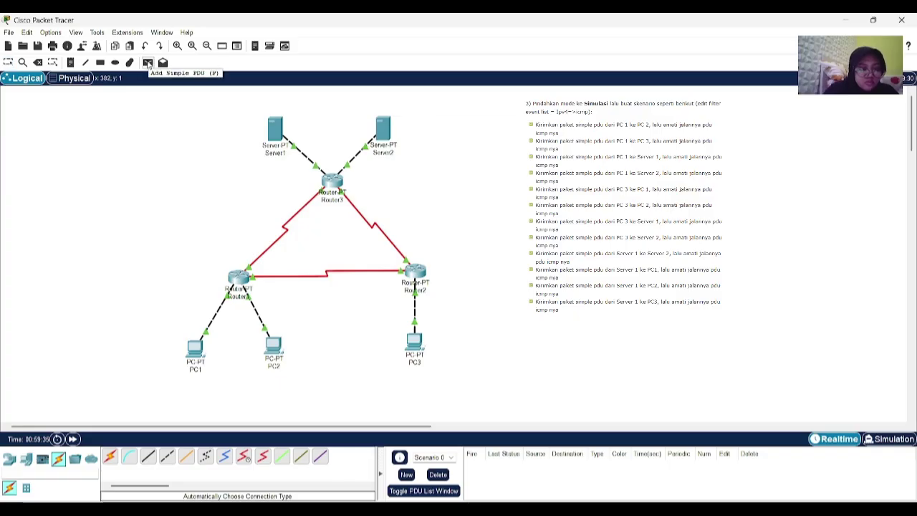
Send a simple PDU from PC1 to PC2
left_click(146, 63)
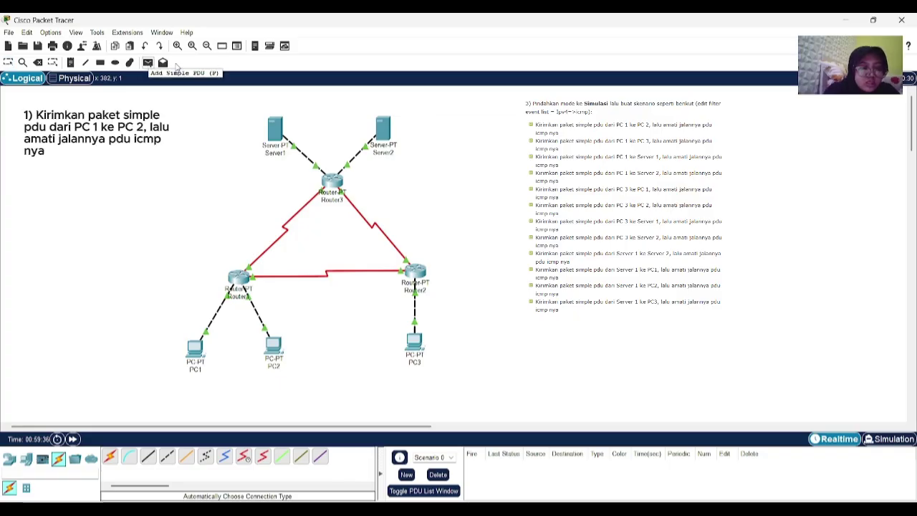
left_click(199, 360)
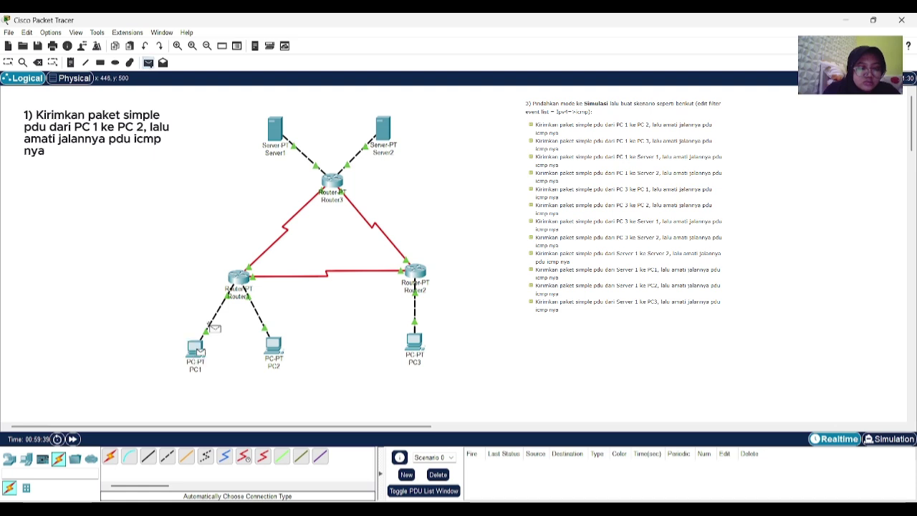
left_click(275, 355)
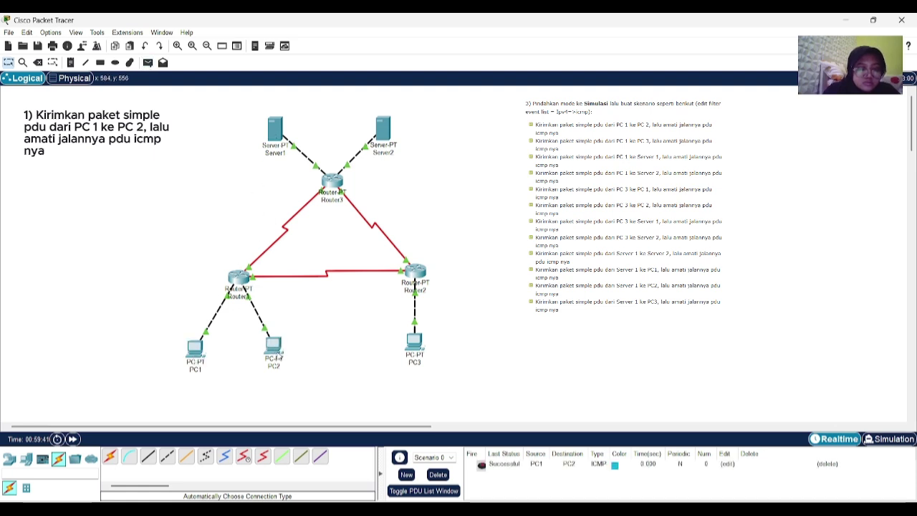
Switch to Simulation mode and step the PC1-to-PC2 PDU forward event by event until its reply is back at PC1
left_click(893, 441)
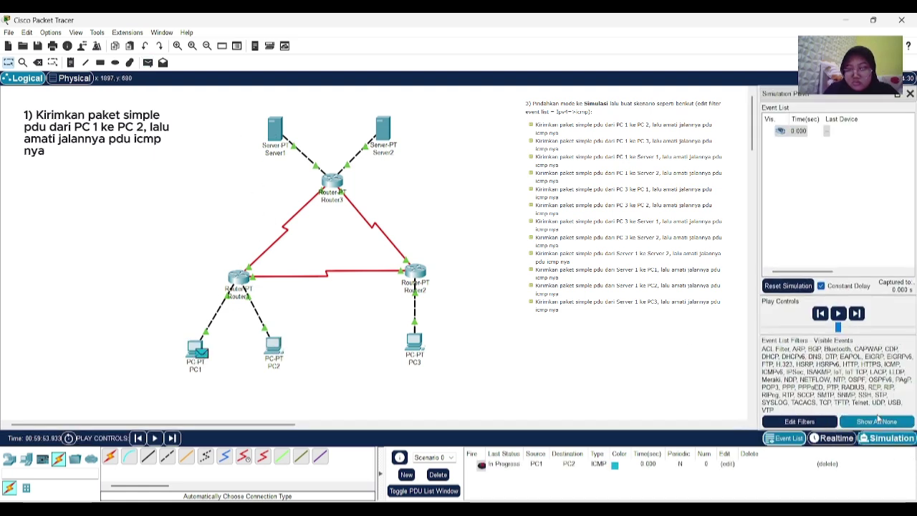
left_click(857, 314)
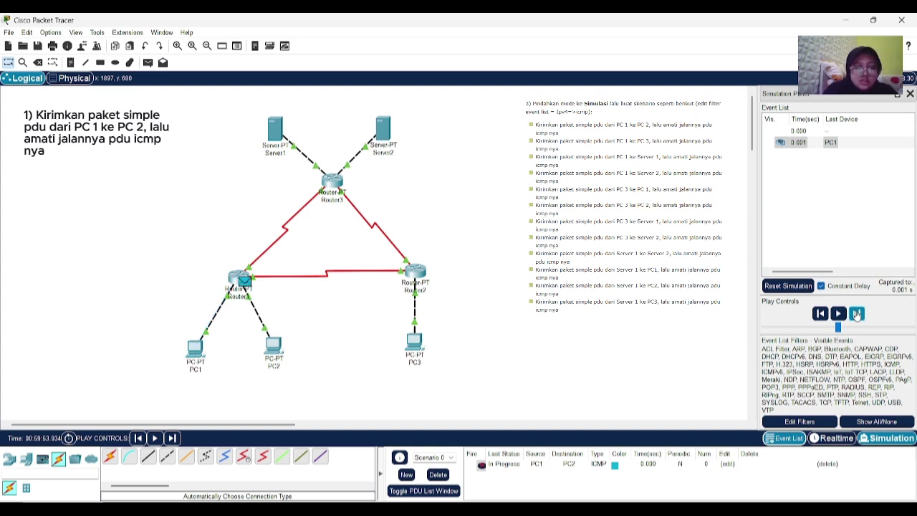
left_click(857, 313)
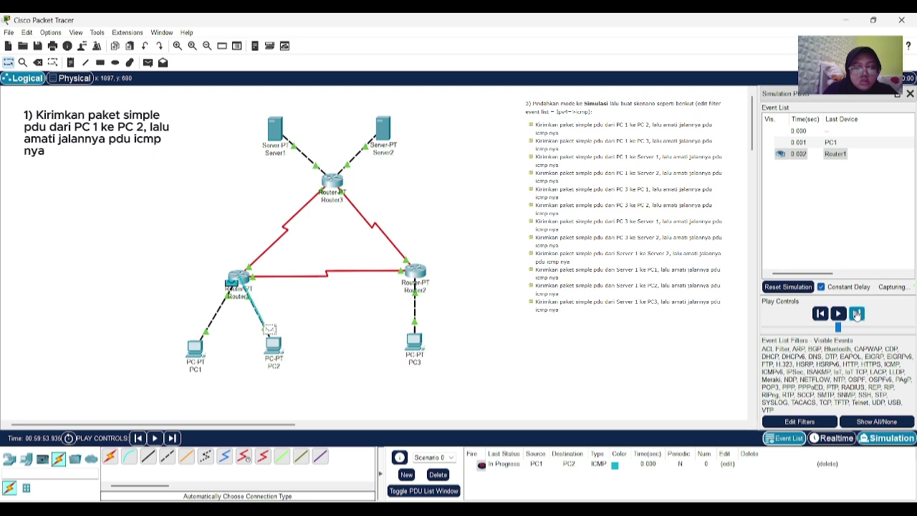
left_click(856, 314)
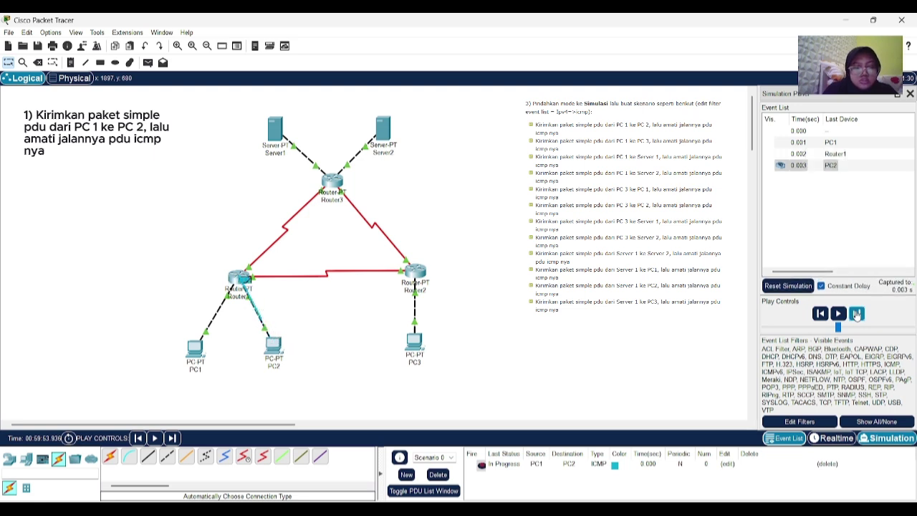
left_click(856, 314)
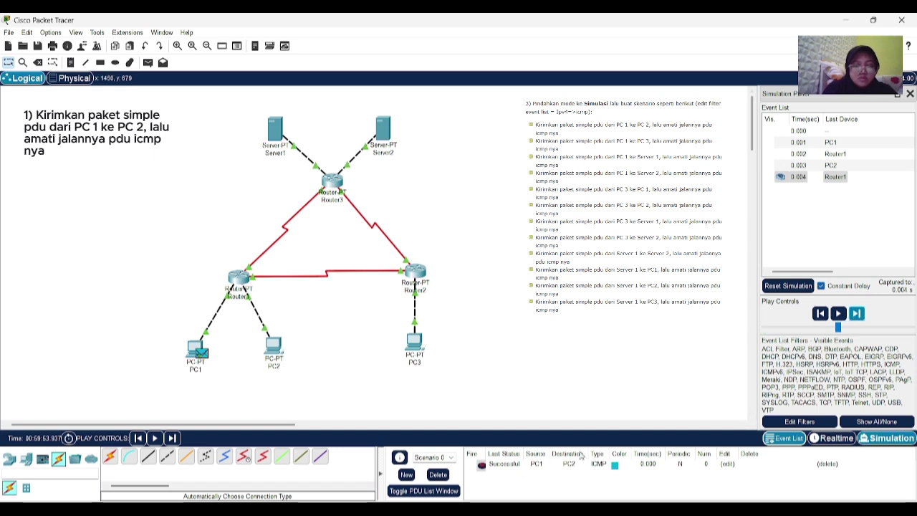
Delete the current PDU scenario, then send a simple PDU from PC1 to PC3
left_click(438, 475)
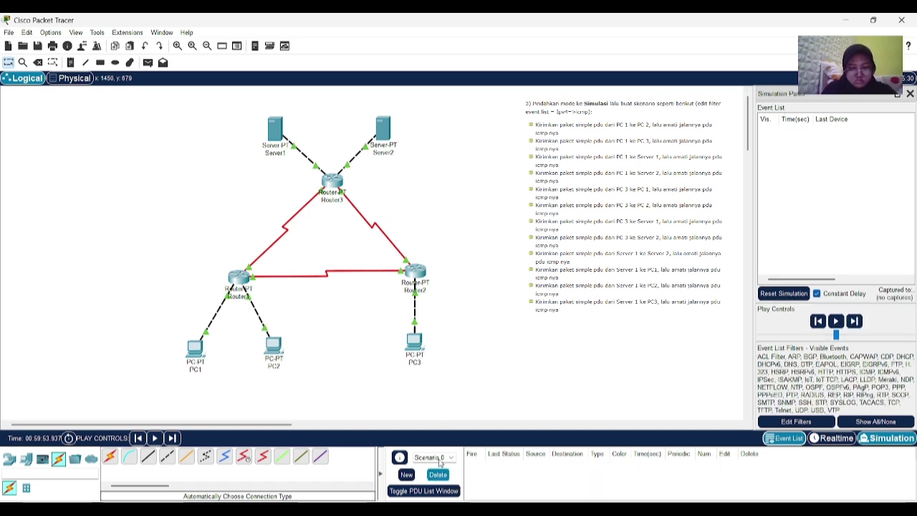
key("p")
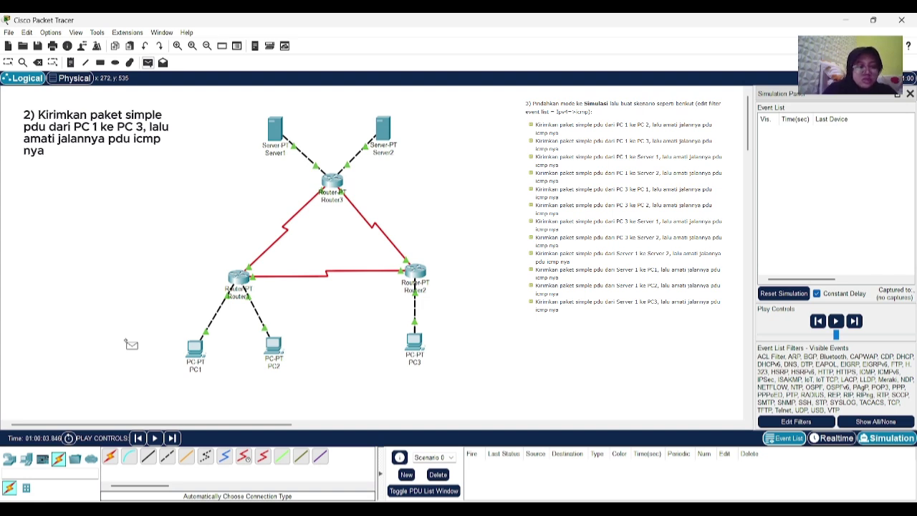
left_click(194, 349)
left_click(421, 347)
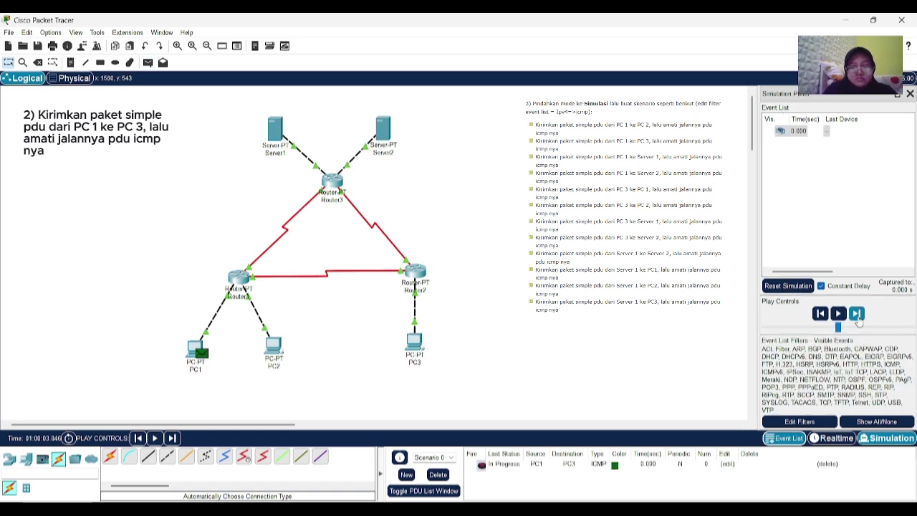
Step the PC1-to-PC3 PDU forward event by event until its reply is back at PC1
left_click(858, 319)
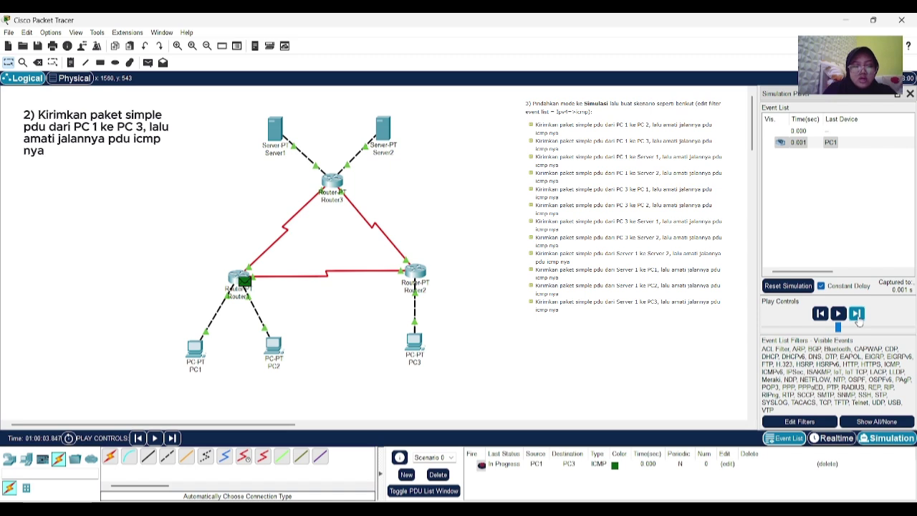
left_click(857, 314)
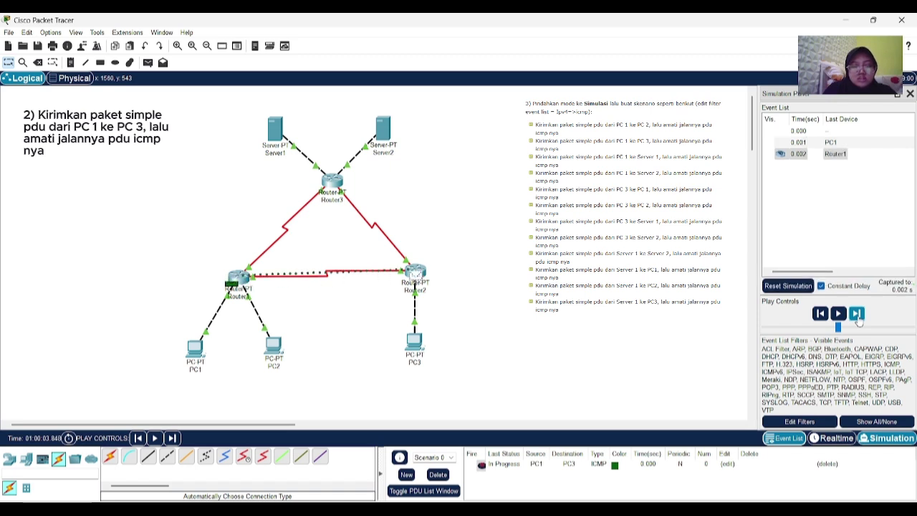
left_click(858, 313)
left_click(858, 315)
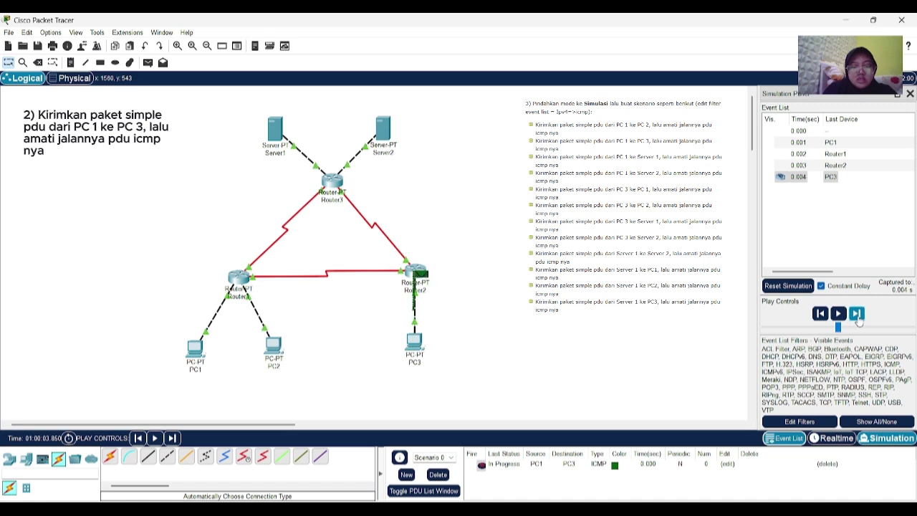
left_click(858, 315)
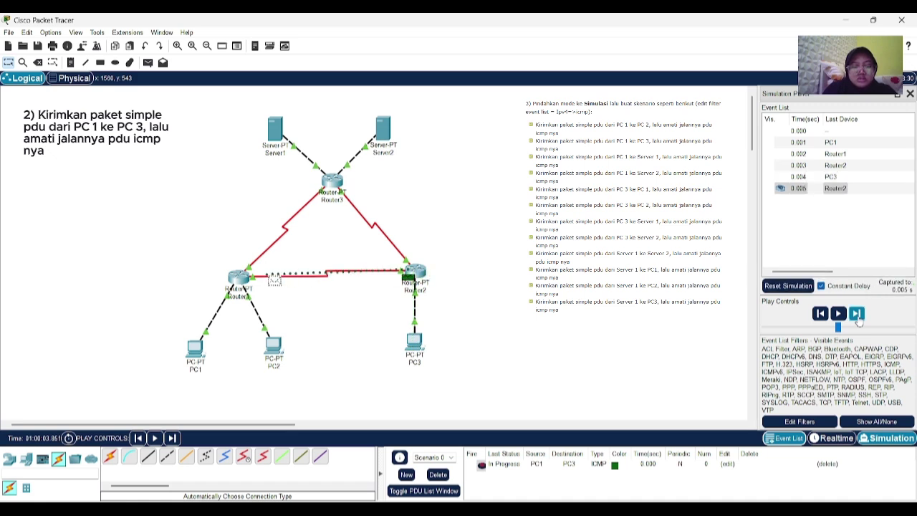
left_click(858, 315)
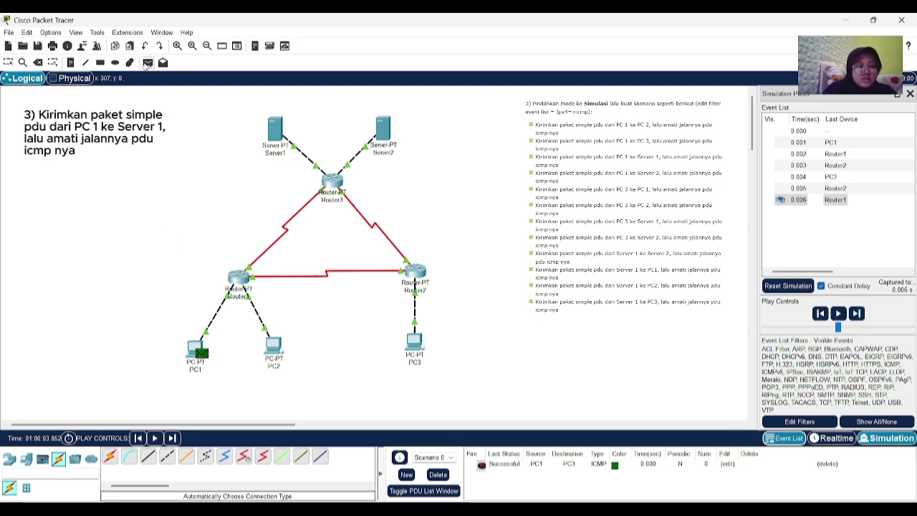
Send a simple PDU from PC1 to Server1 and step it forward event by event until its reply is back at PC1
left_click(148, 63)
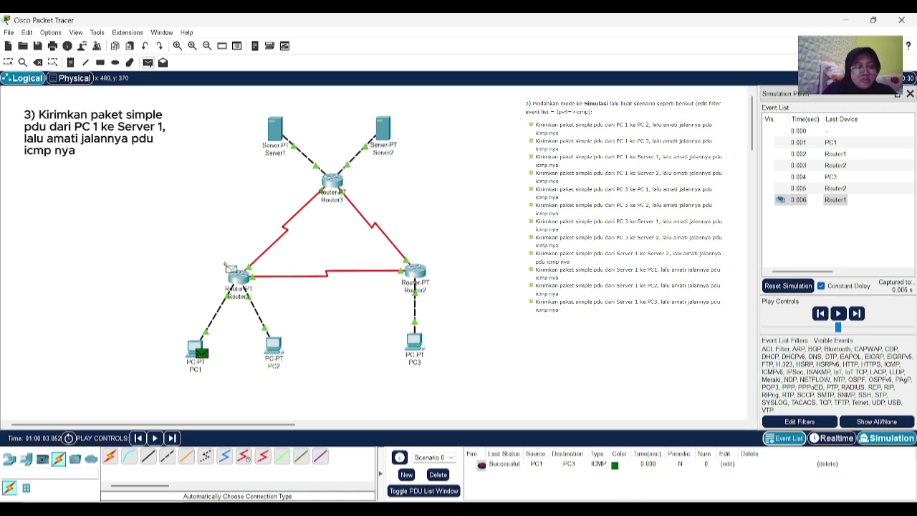
left_click(275, 130)
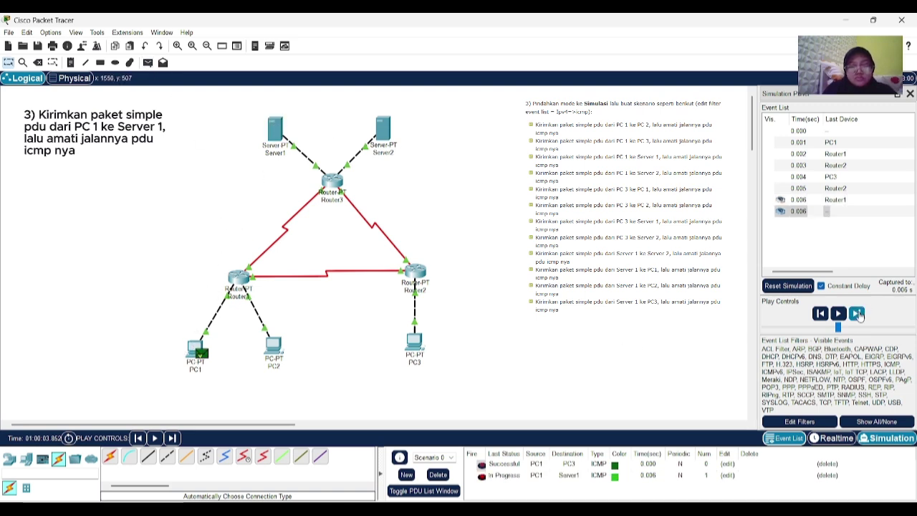
left_click(858, 314)
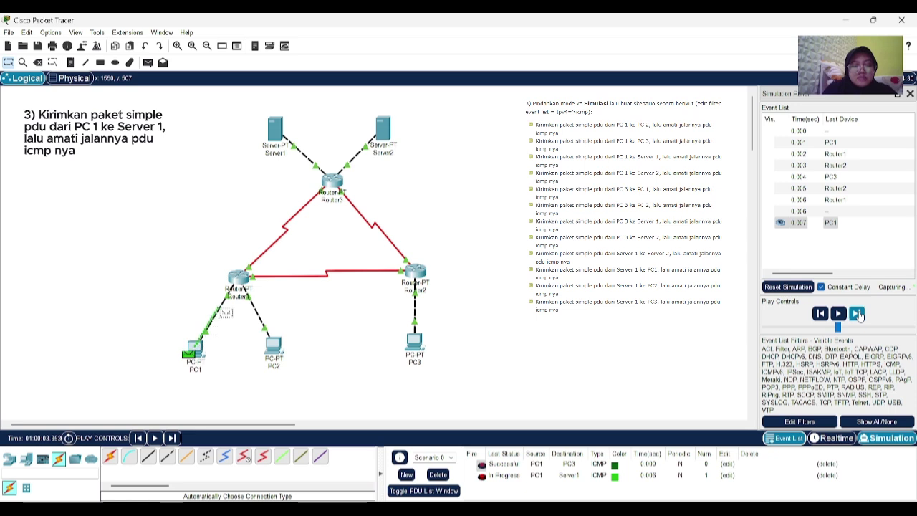
left_click(858, 314)
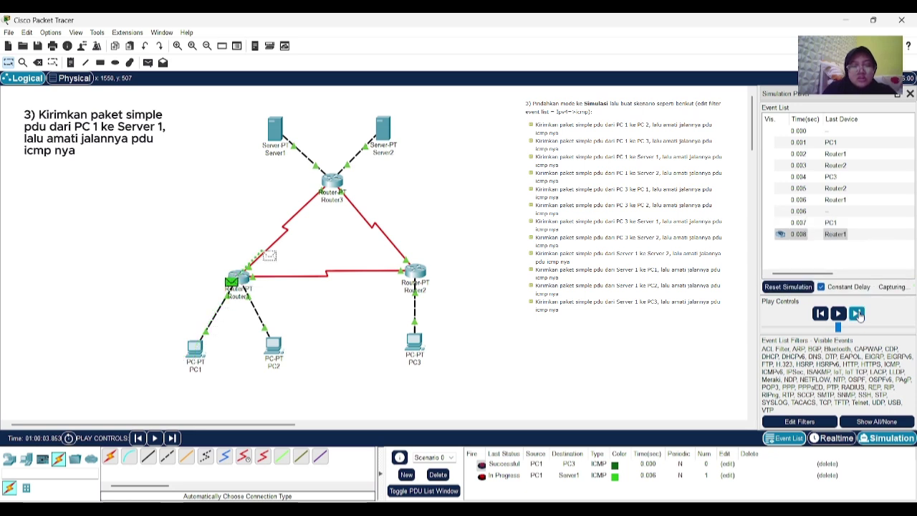
left_click(857, 313)
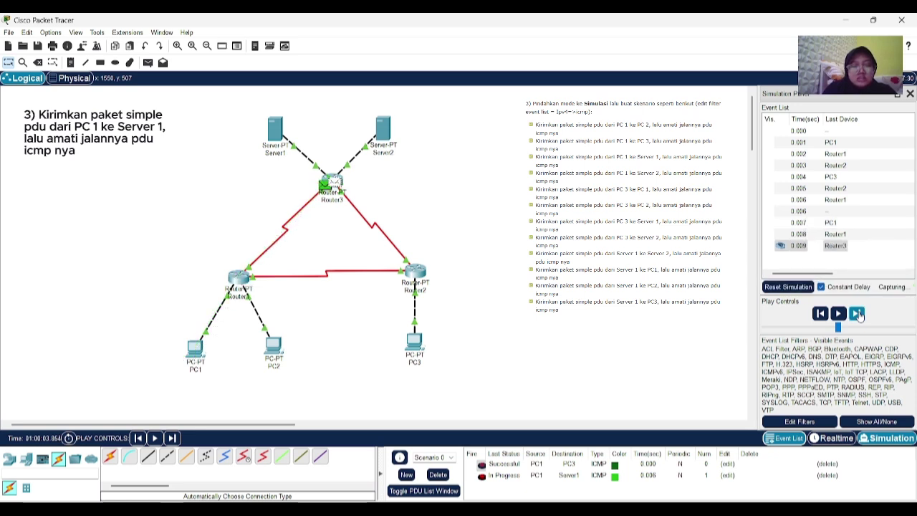
left_click(857, 314)
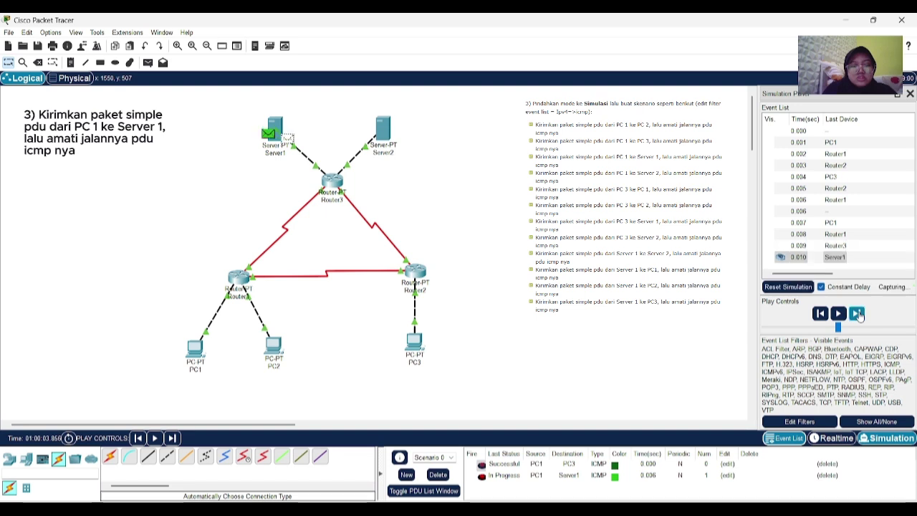
left_click(857, 314)
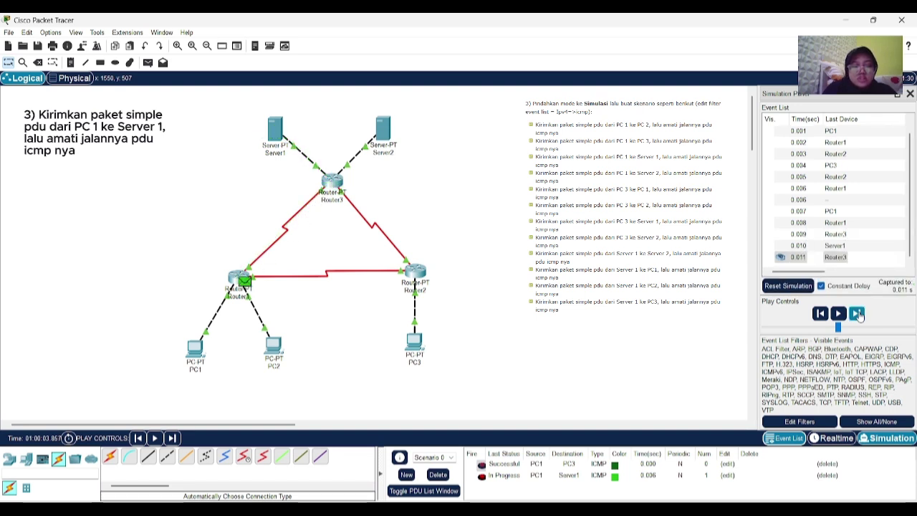
left_click(857, 314)
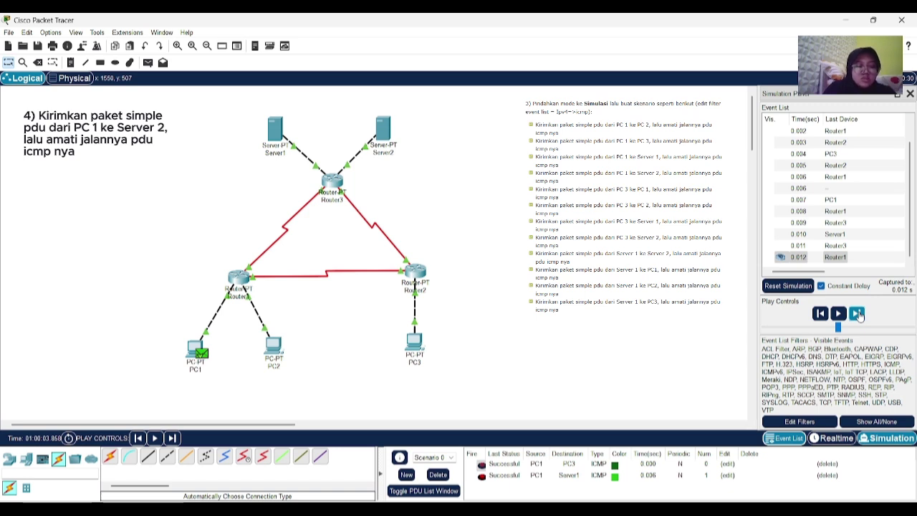
Send a simple PDU from PC1 to Server2
left_click(148, 63)
left_click(197, 349)
left_click(380, 133)
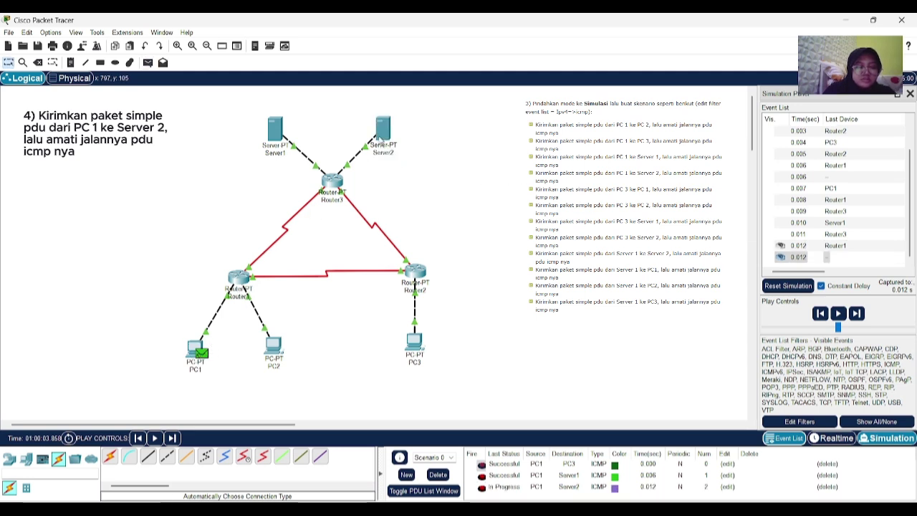
Step the PC1-to-Server2 PDU forward event by event until its reply is back at PC1
left_click(856, 314)
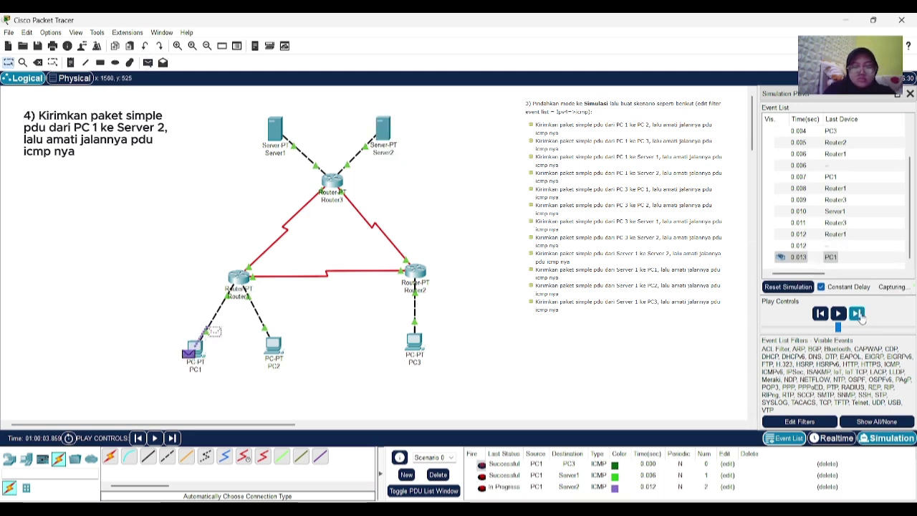
left_click(858, 314)
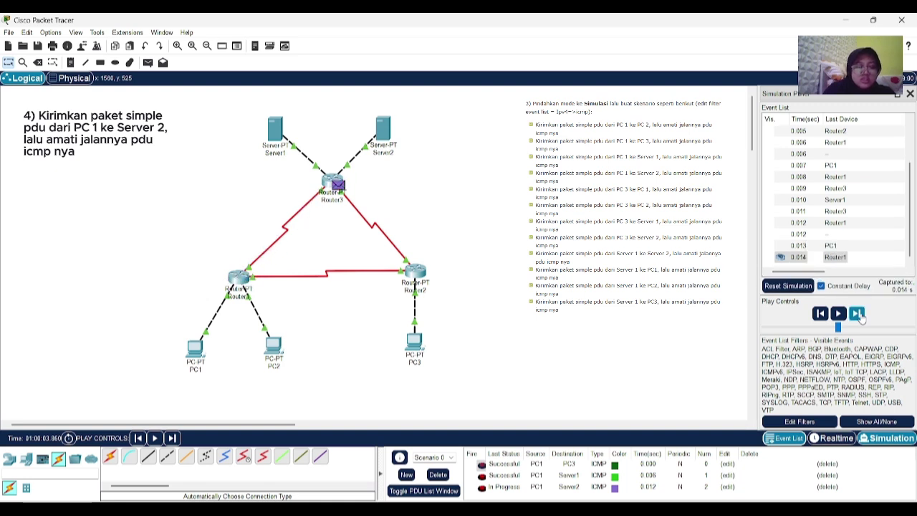
left_click(858, 315)
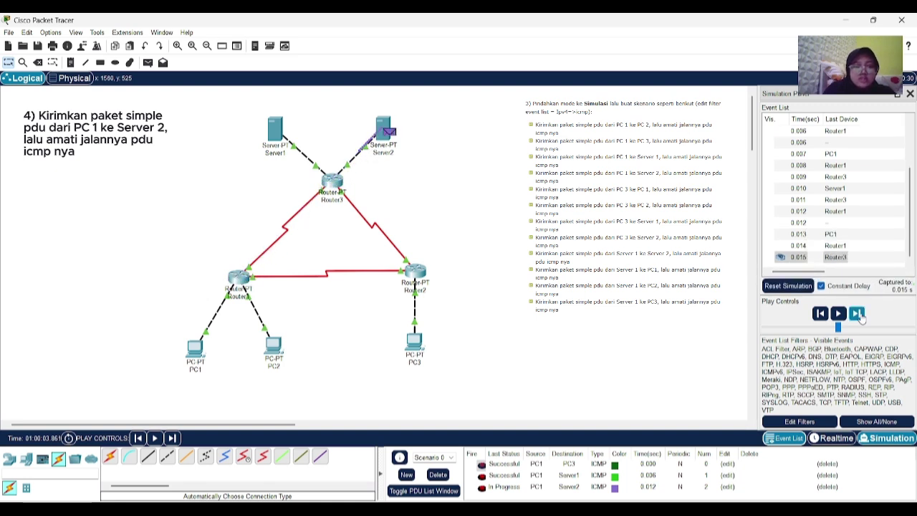
left_click(858, 314)
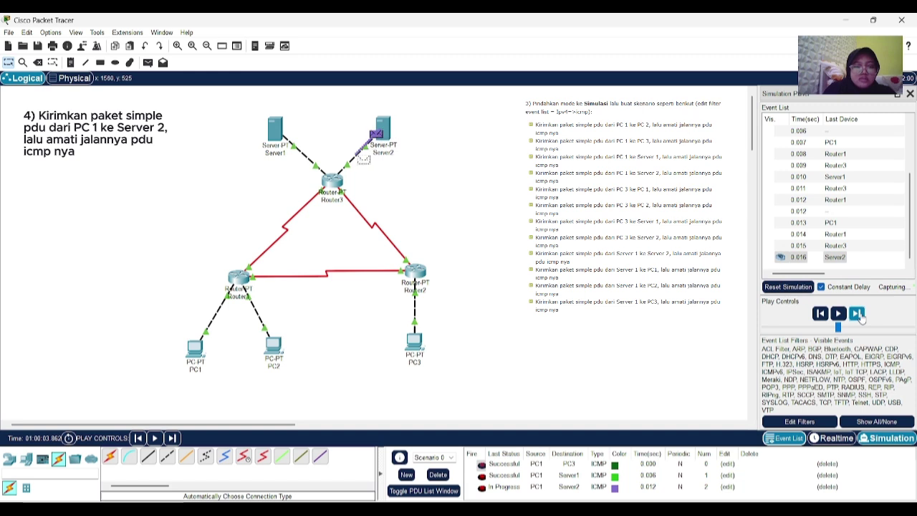
left_click(858, 315)
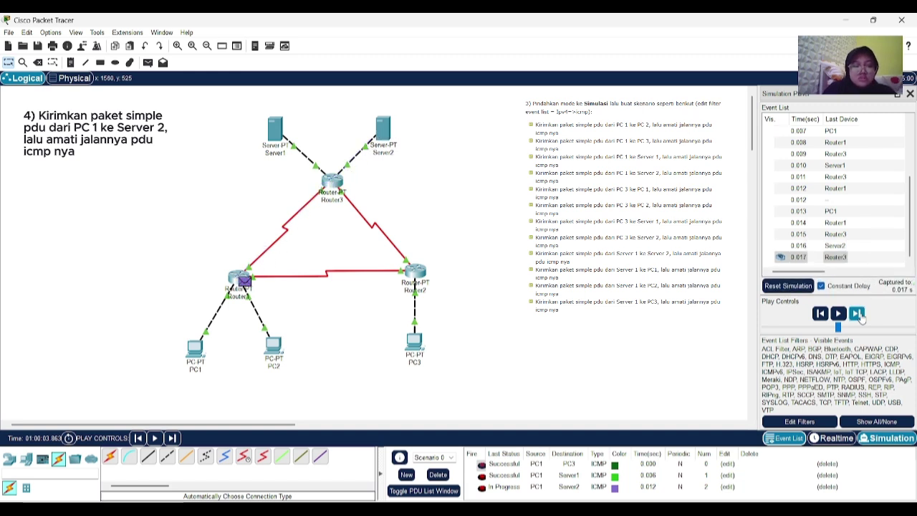
left_click(858, 314)
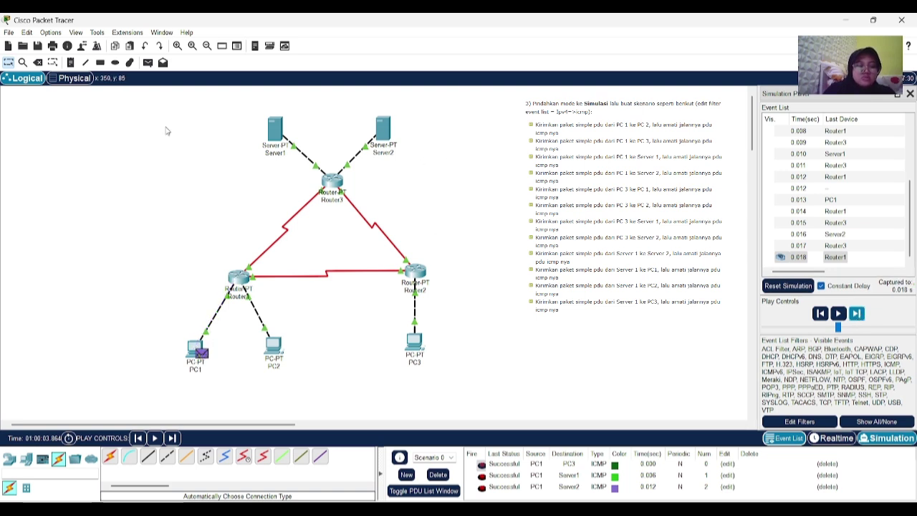
Send a simple PDU from PC3 to PC1
left_click(148, 63)
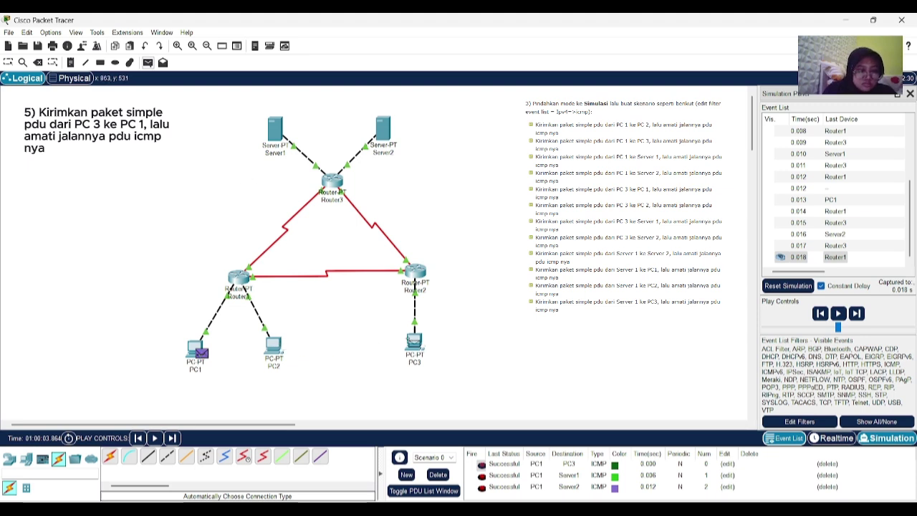
mouse_move(414, 341)
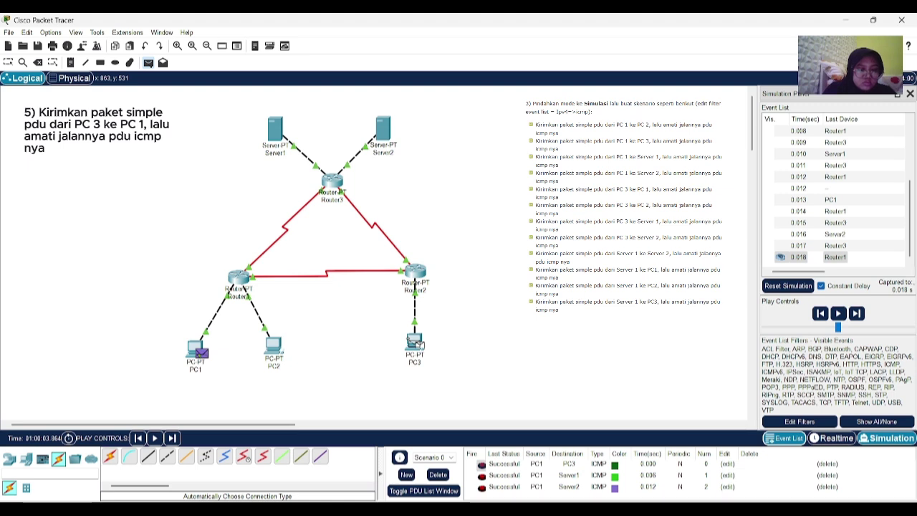
left_click(198, 349)
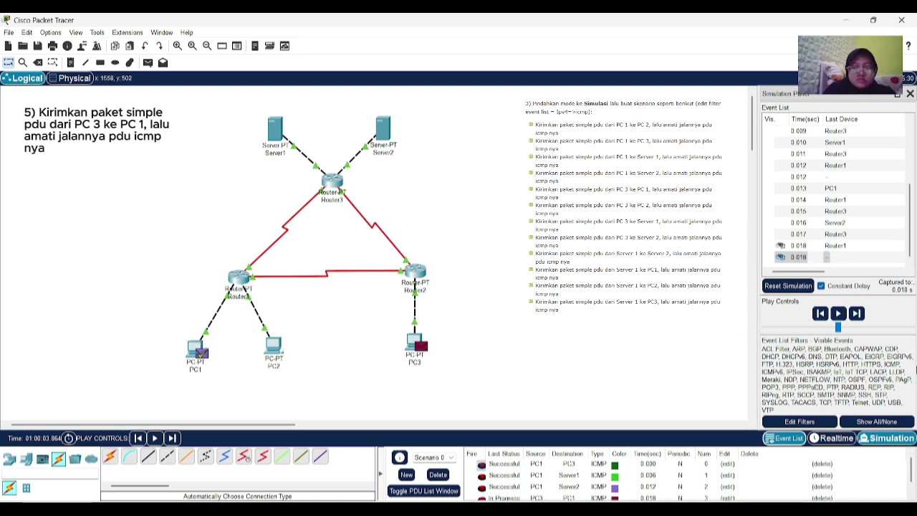
Step the PC3-to-PC1 PDU forward event by event until its reply is back at PC3
left_click(857, 313)
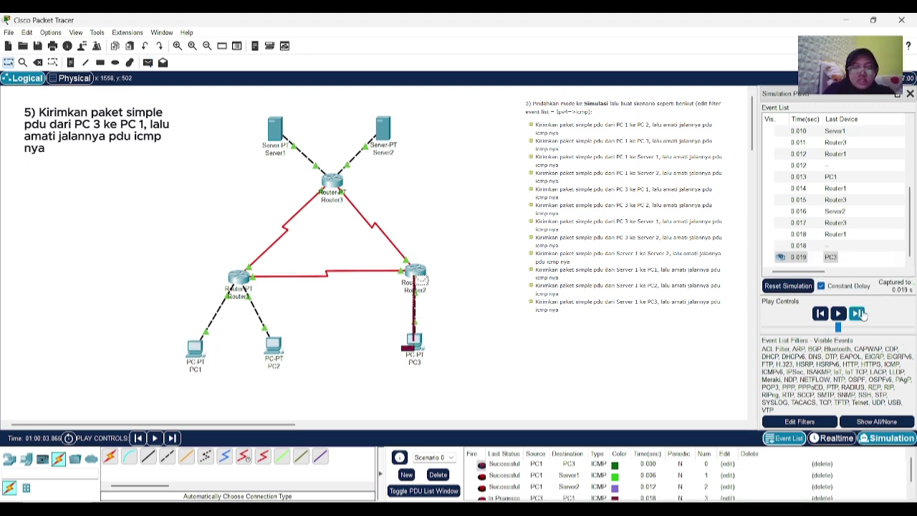
left_click(857, 313)
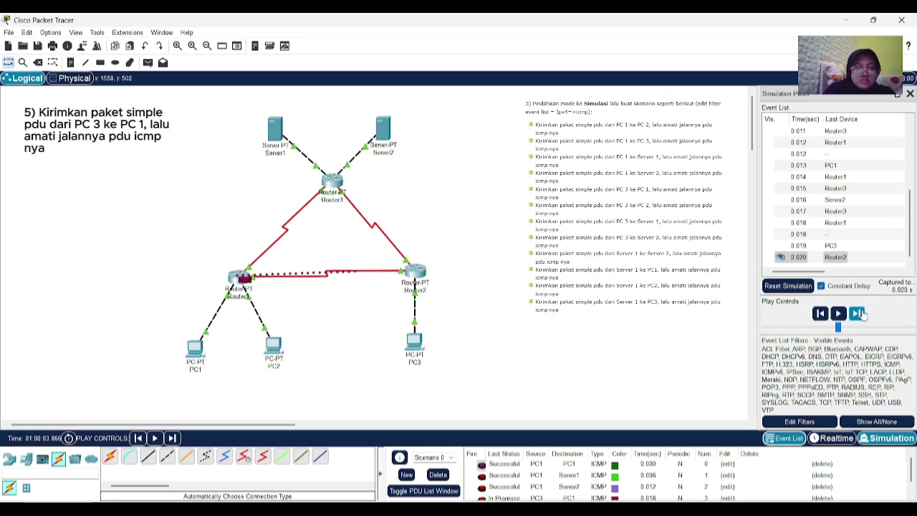
left_click(858, 314)
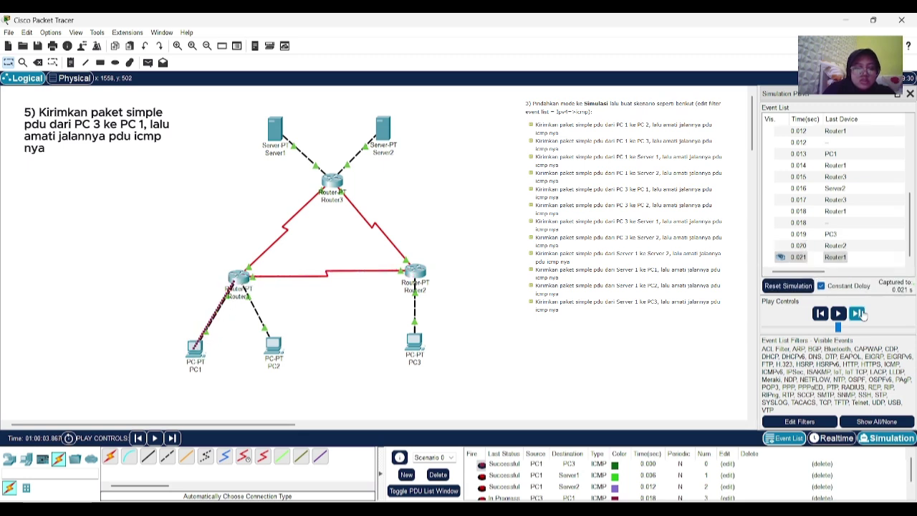
left_click(858, 314)
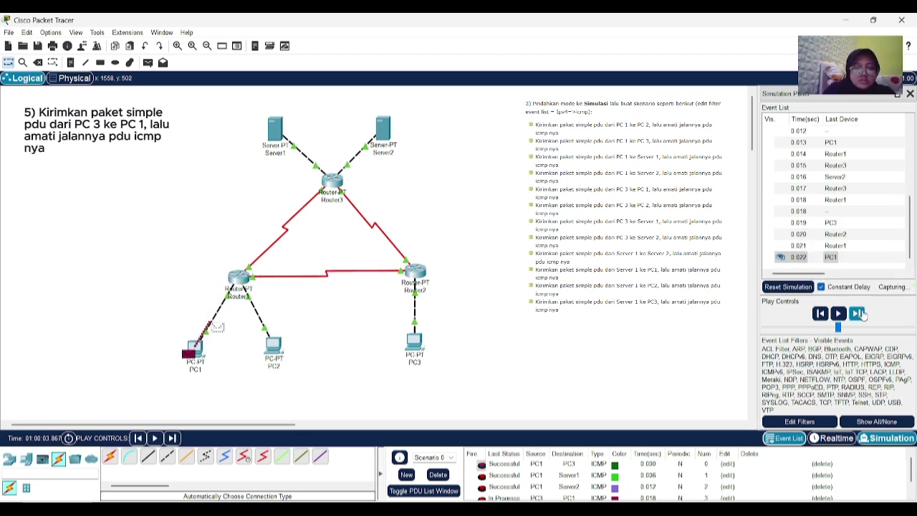
left_click(857, 314)
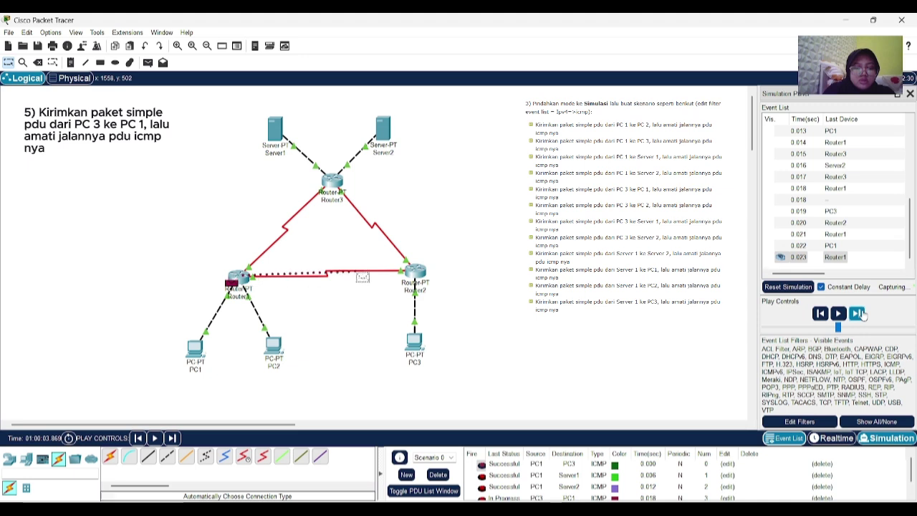
left_click(859, 314)
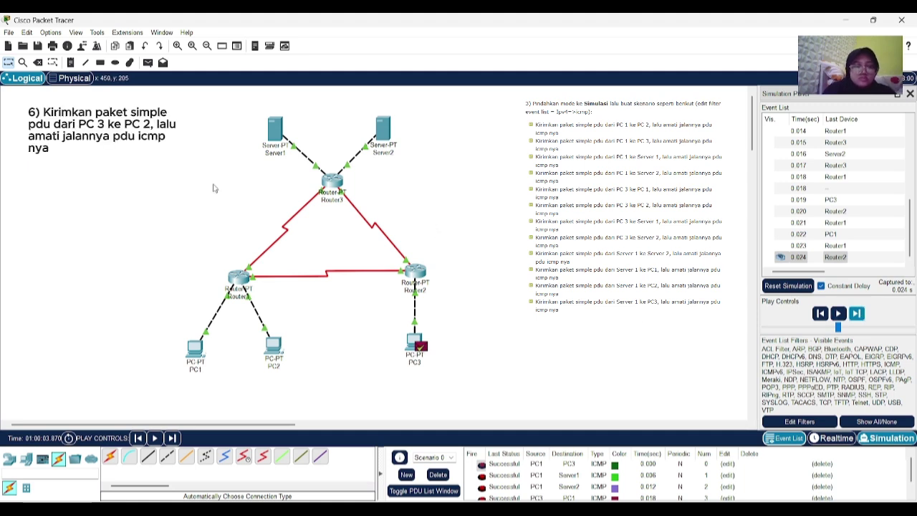
Clear the PDUs of the current scenario and send a simple PDU from PC3 to PC2
left_click(148, 62)
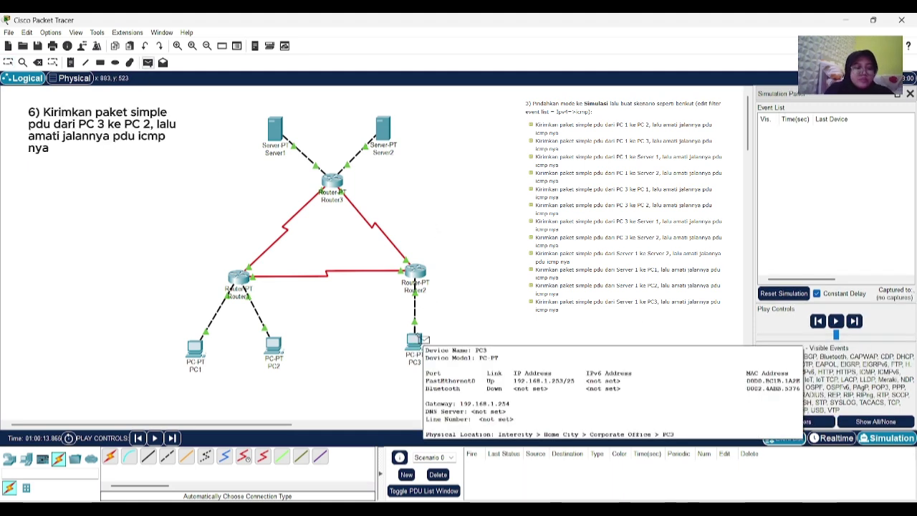
left_click(414, 336)
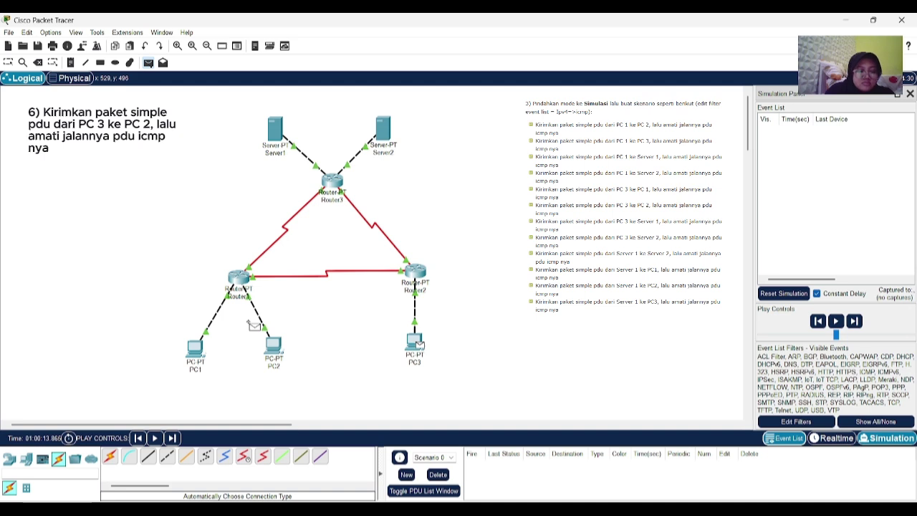
left_click(275, 346)
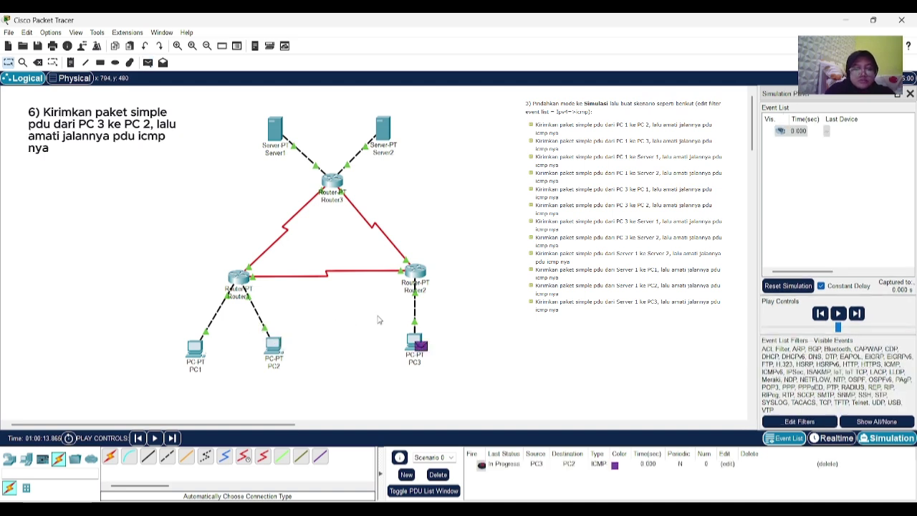
Step the PC3-to-PC2 PDU forward event by event through Router2 and Router1 to PC2 and back toward PC3
left_click(857, 313)
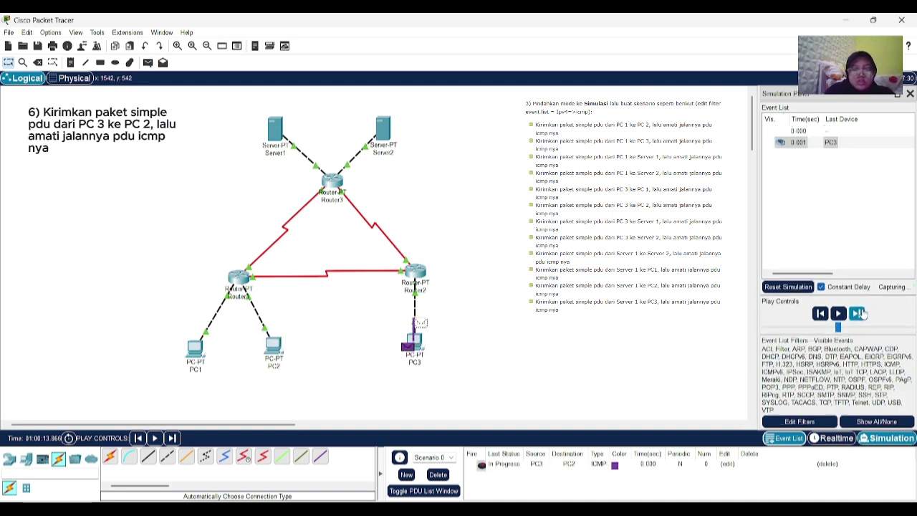
left_click(858, 313)
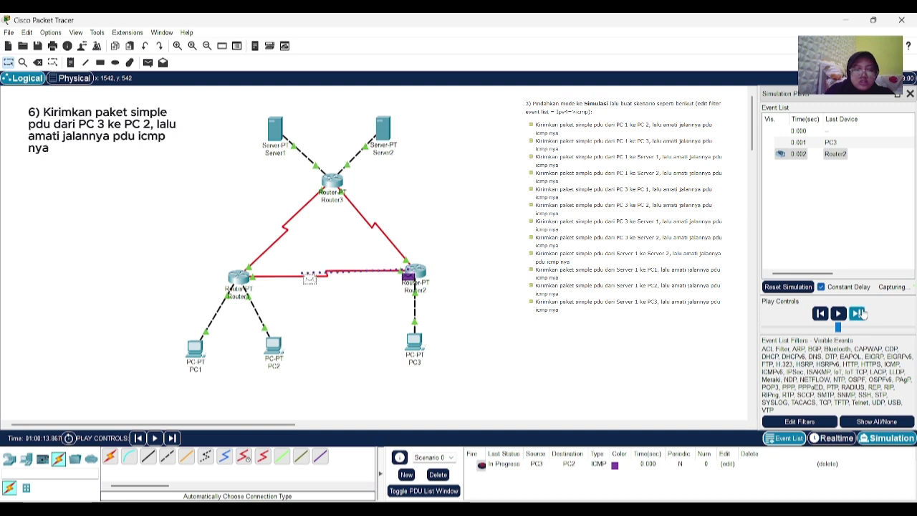
left_click(858, 313)
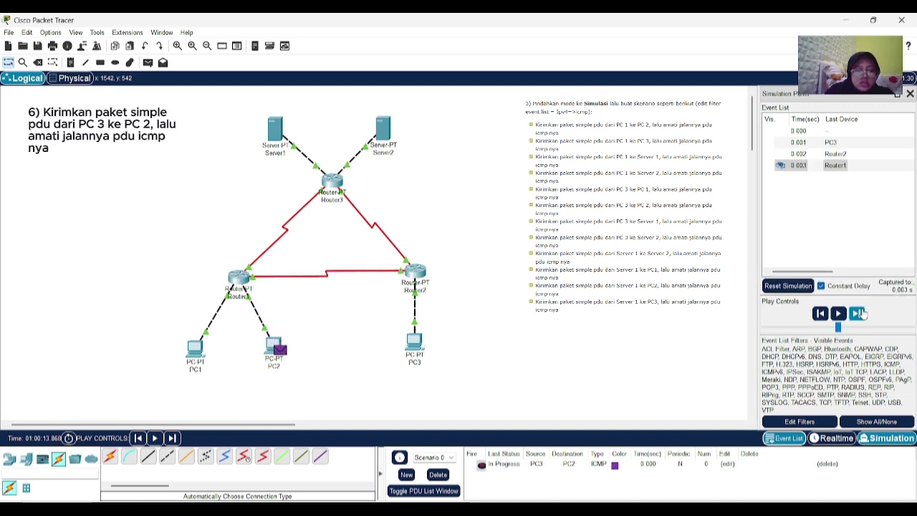
left_click(858, 313)
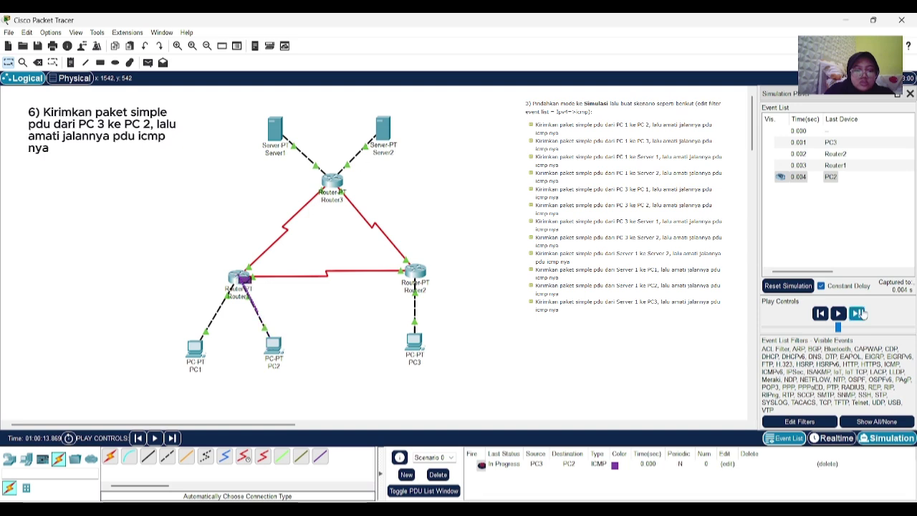
left_click(858, 313)
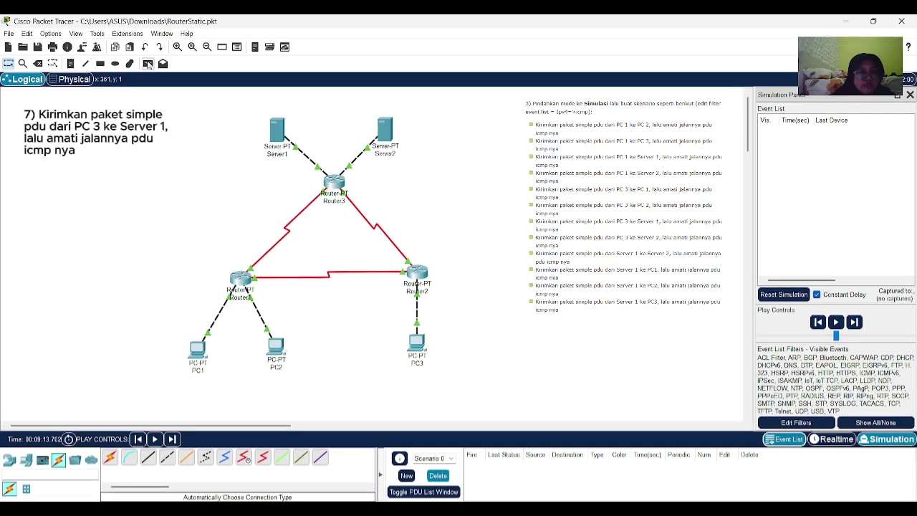
Send a simple PDU from PC3 to Server1 and step it forward until its reply is back at PC3
left_click(148, 63)
left_click(416, 343)
left_click(277, 132)
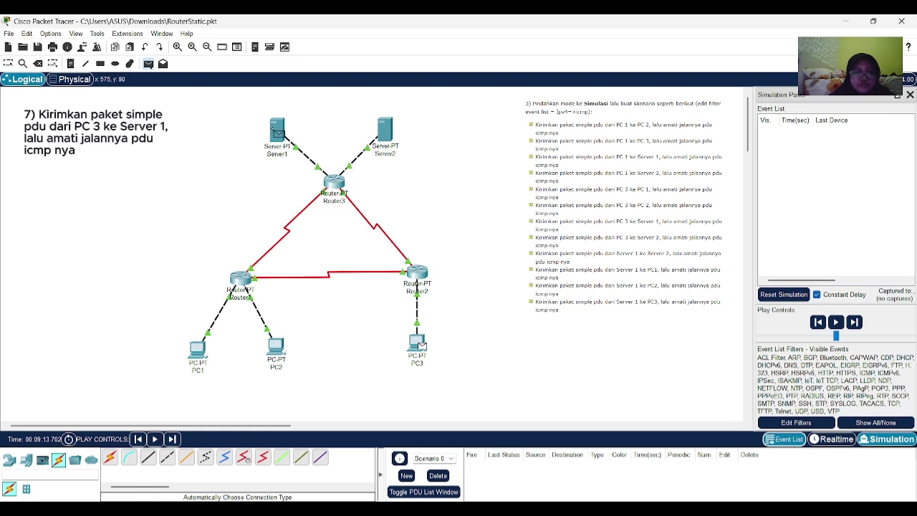
left_click(854, 322)
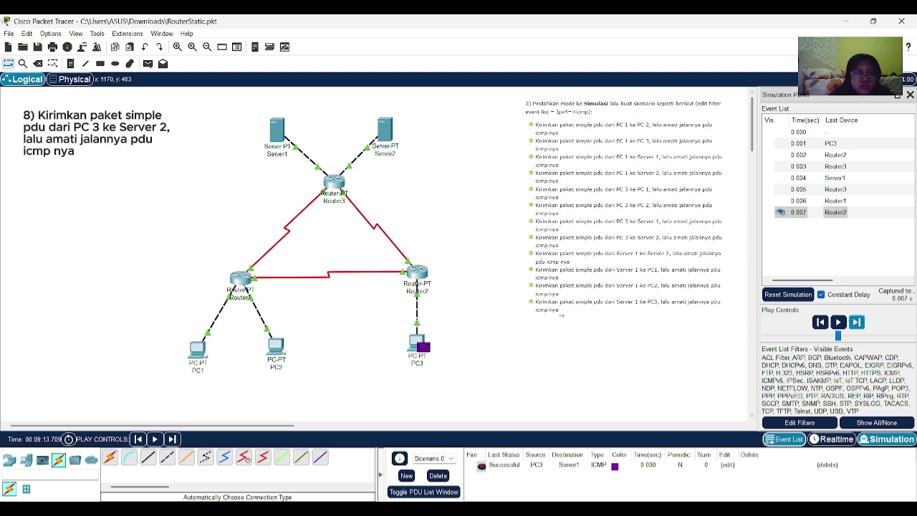
Send a simple PDU from PC3 to Server2 and step it forward event by event until its reply is back at PC3
left_click(149, 64)
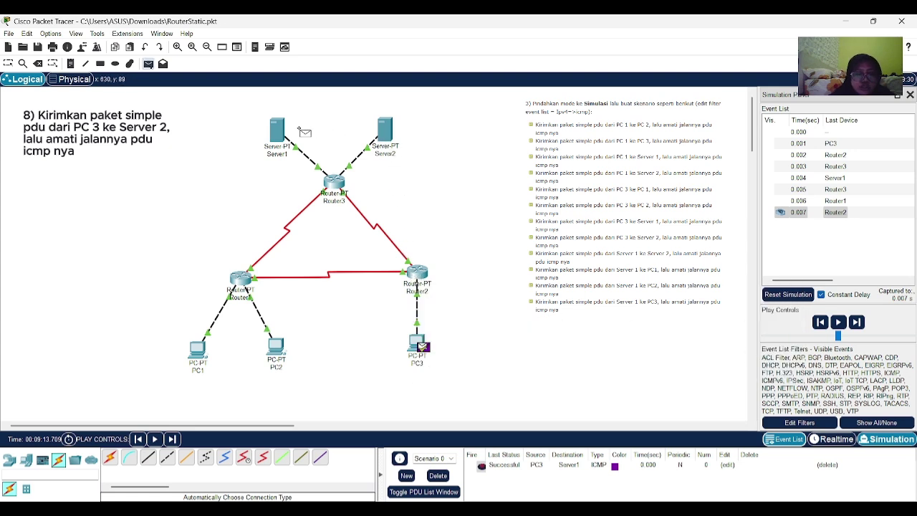
left_click(384, 130)
left_click(857, 322)
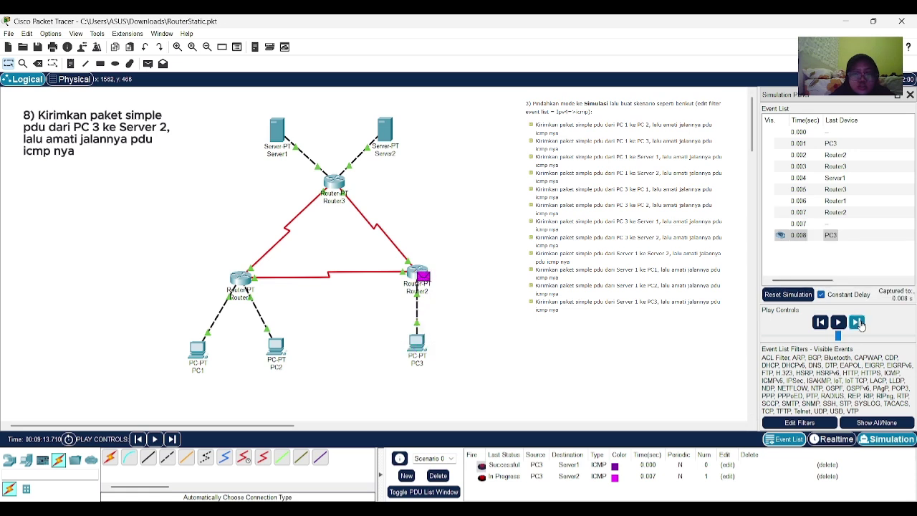
left_click(857, 323)
left_click(857, 323)
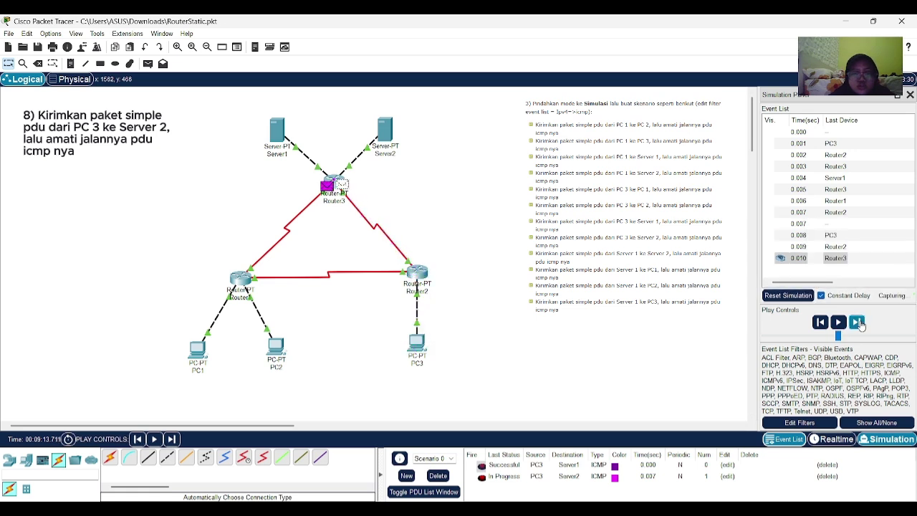
left_click(857, 322)
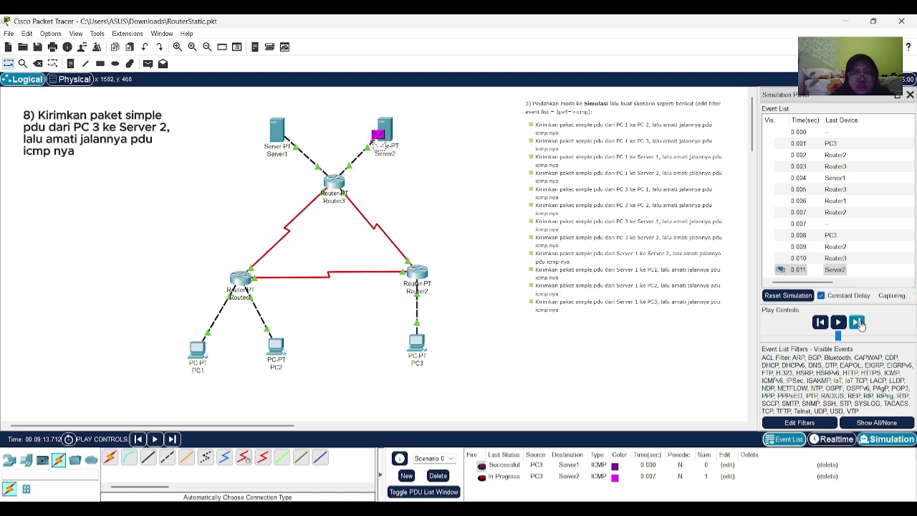
left_click(857, 322)
left_click(857, 322)
left_click(858, 322)
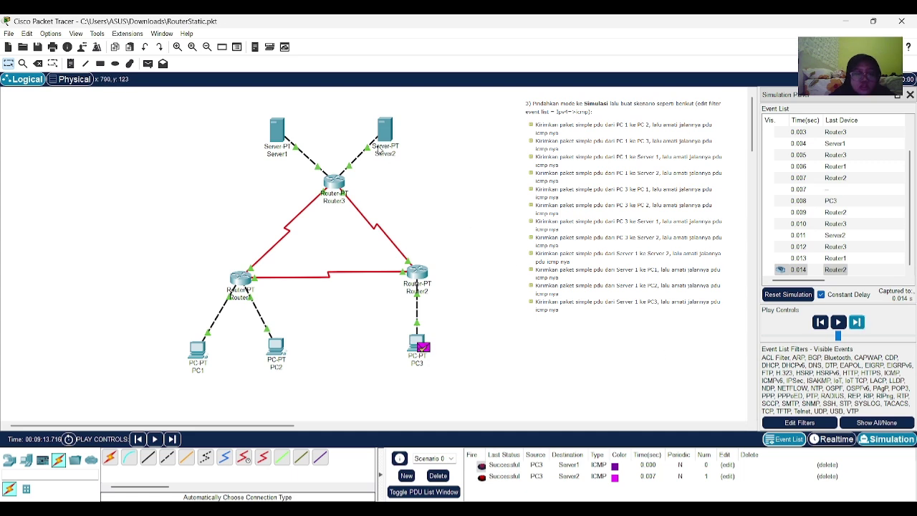
Send a simple PDU from Server1 to Server2 and step it forward event by event until its reply is back at Server1
key("p")
left_click(267, 136)
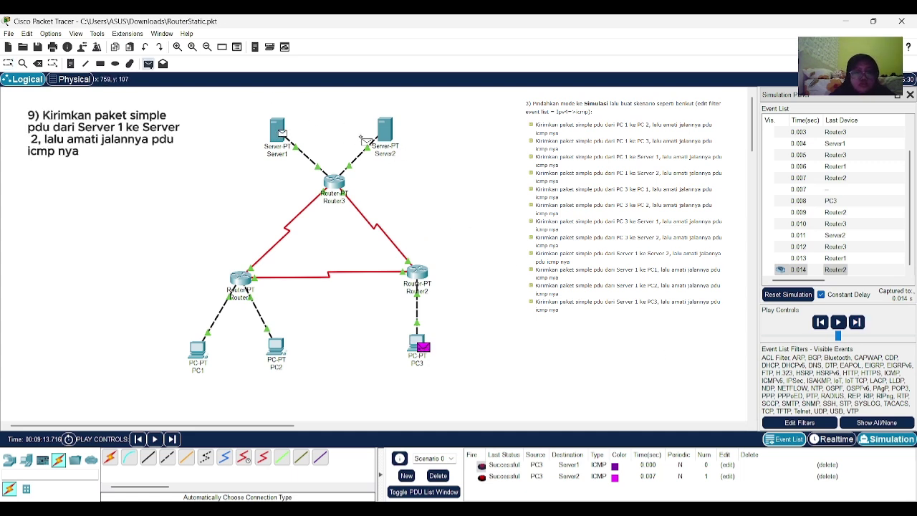
left_click(392, 141)
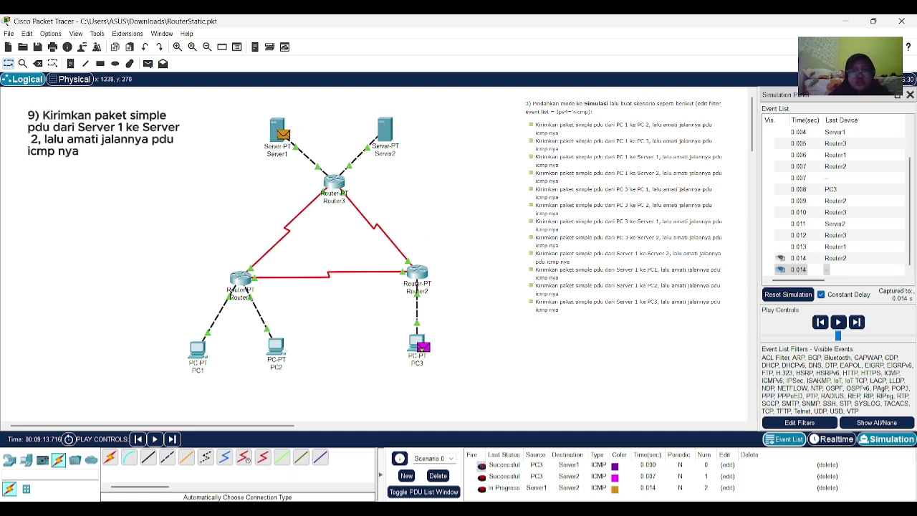
left_click(857, 323)
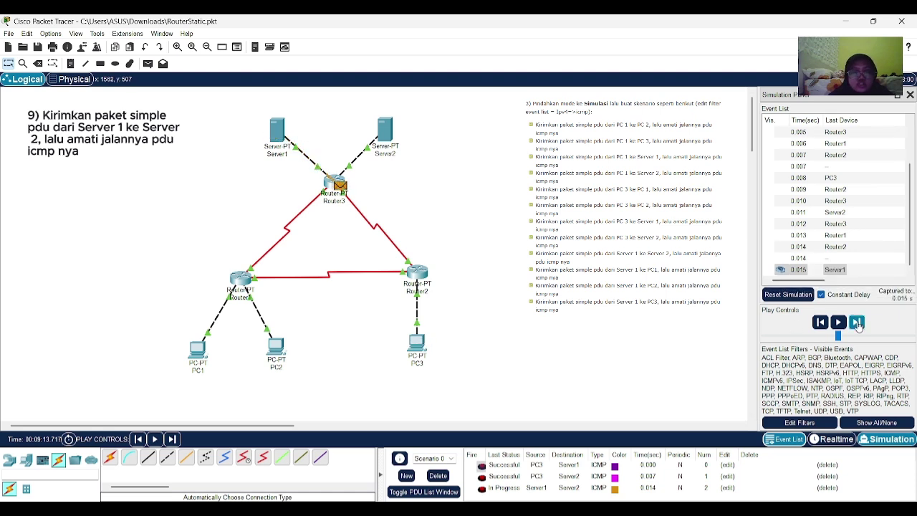
left_click(857, 322)
left_click(856, 323)
left_click(857, 323)
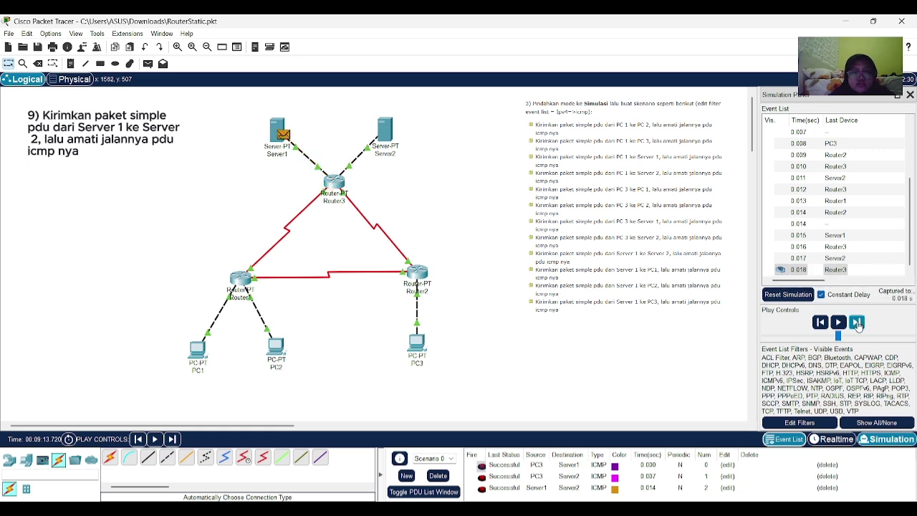
Send a simple PDU from Server1 to PC1 and step it forward event by event until its reply is back at Server1
left_click(148, 63)
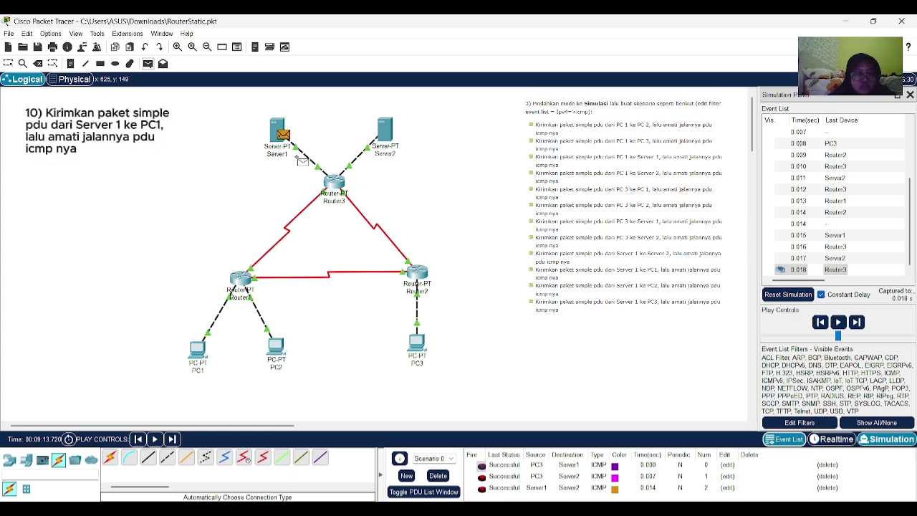
left_click(280, 129)
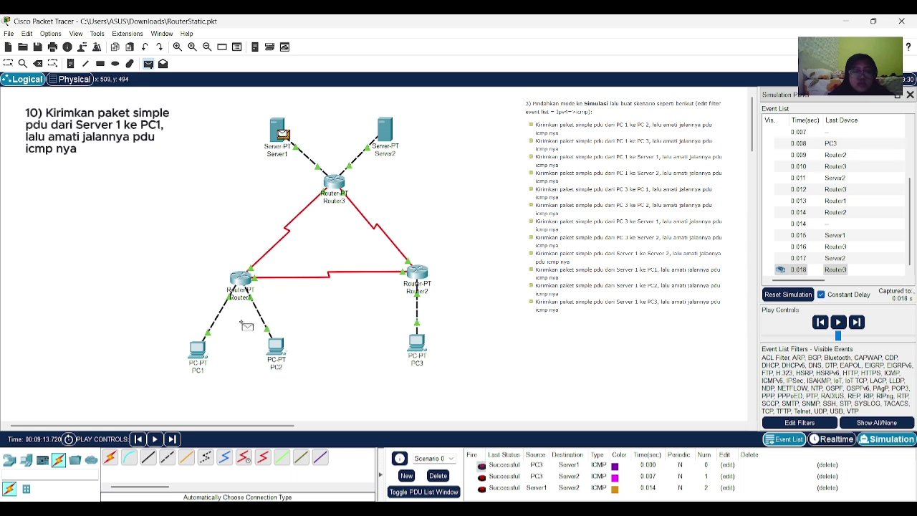
left_click(201, 351)
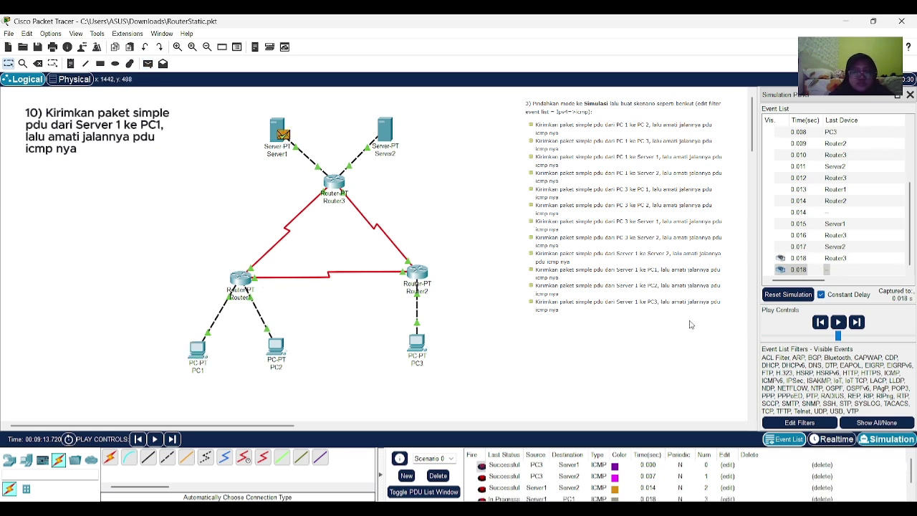
left_click(857, 323)
left_click(857, 323)
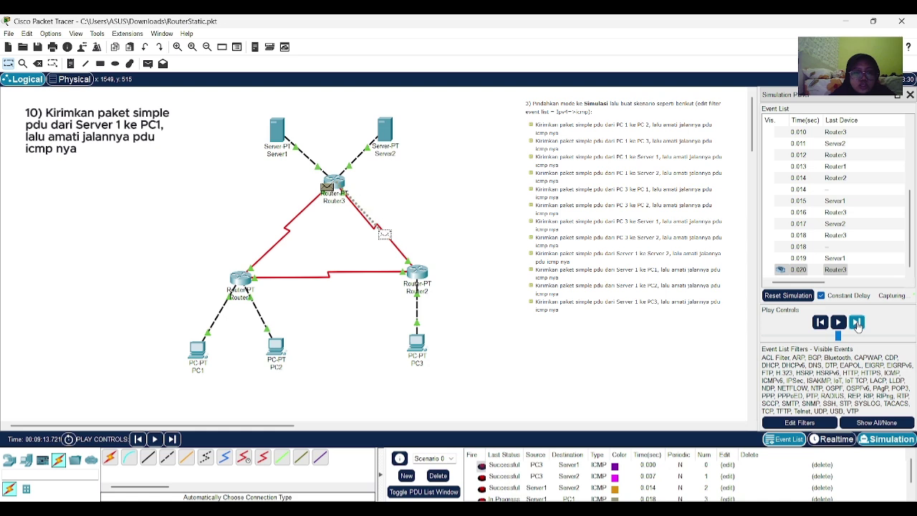
left_click(857, 323)
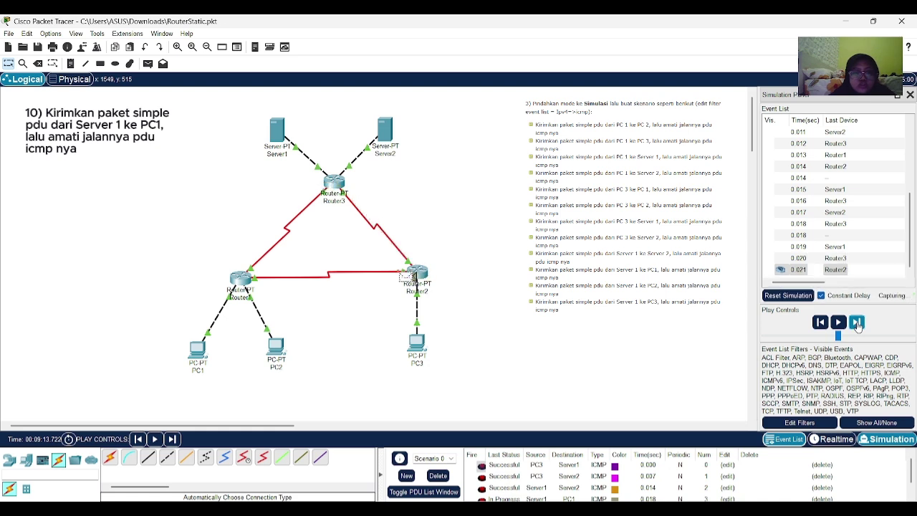
left_click(857, 323)
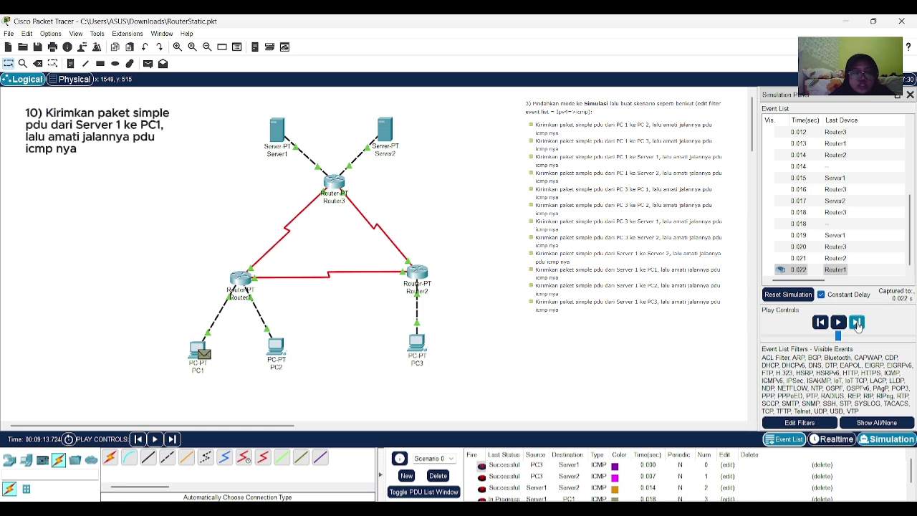
left_click(857, 323)
left_click(857, 323)
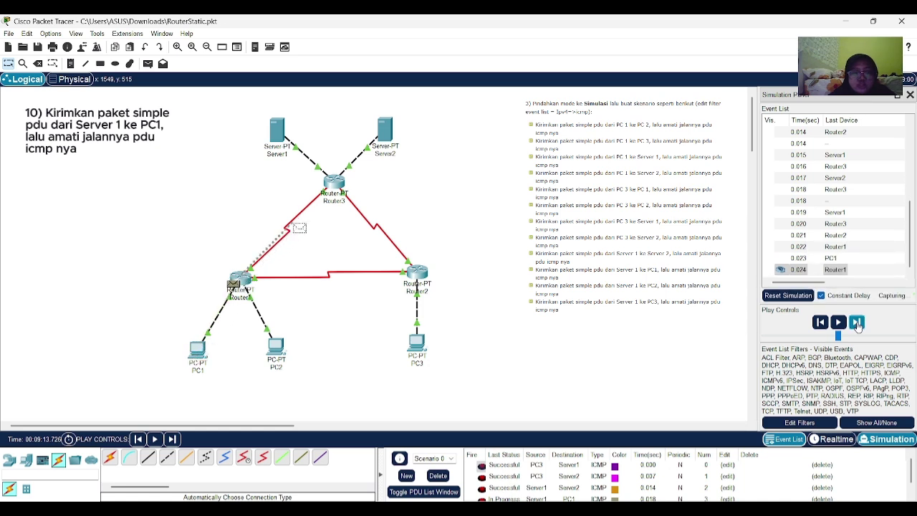
left_click(857, 323)
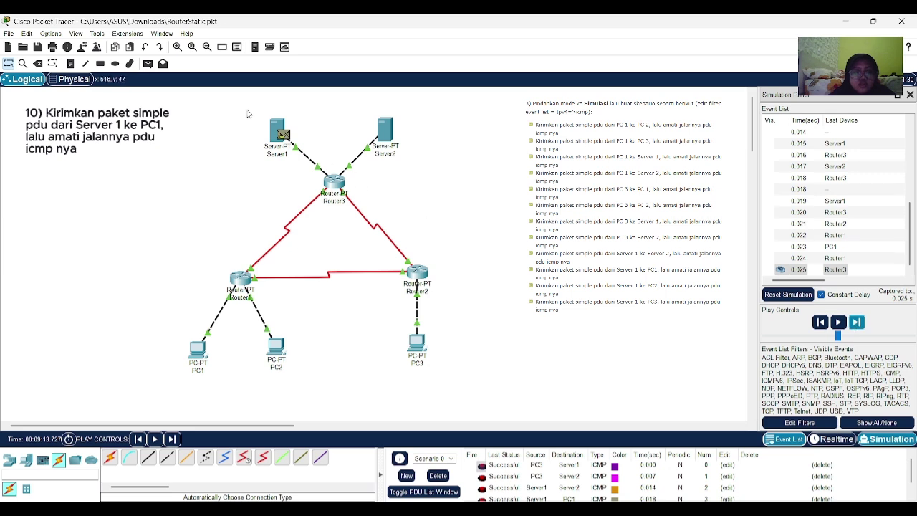
Send a simple PDU from Server1 to PC2 and step it forward event by event until its reply is back at Server1
left_click(148, 63)
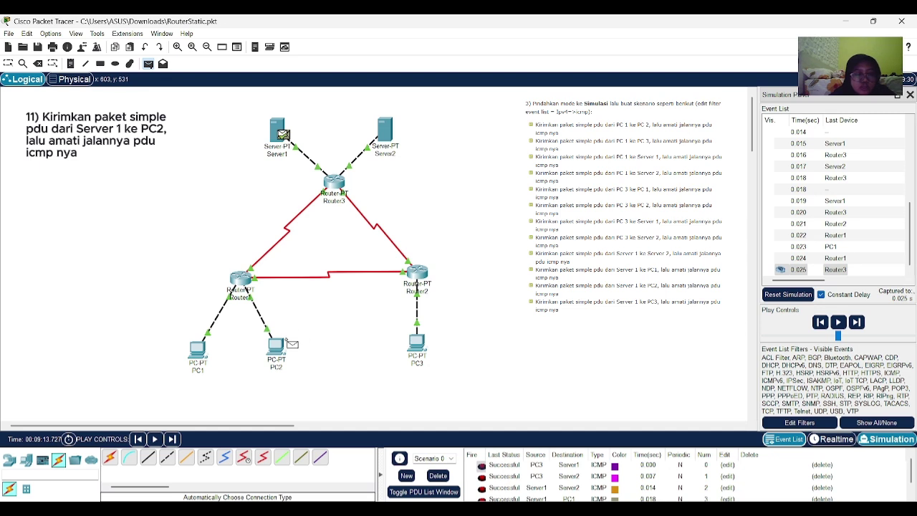
left_click(285, 351)
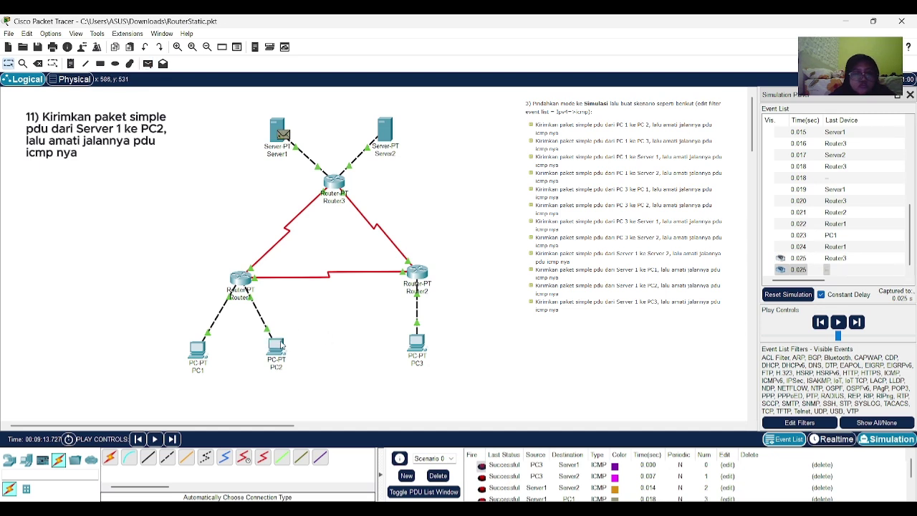
left_click(859, 324)
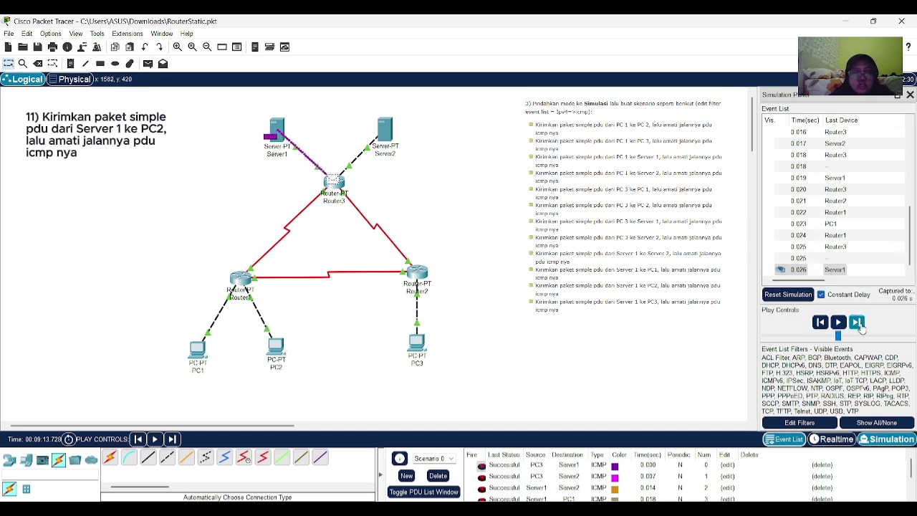
left_click(858, 324)
left_click(859, 323)
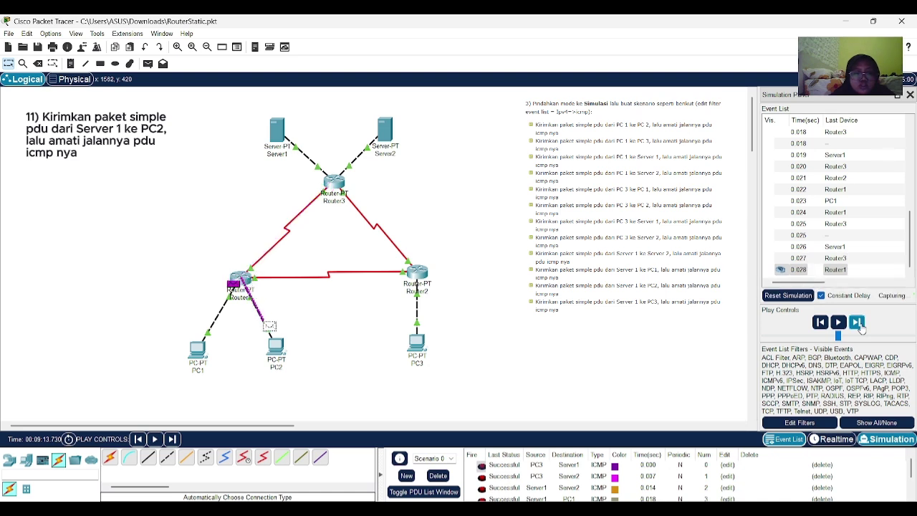
left_click(858, 323)
left_click(859, 324)
left_click(859, 323)
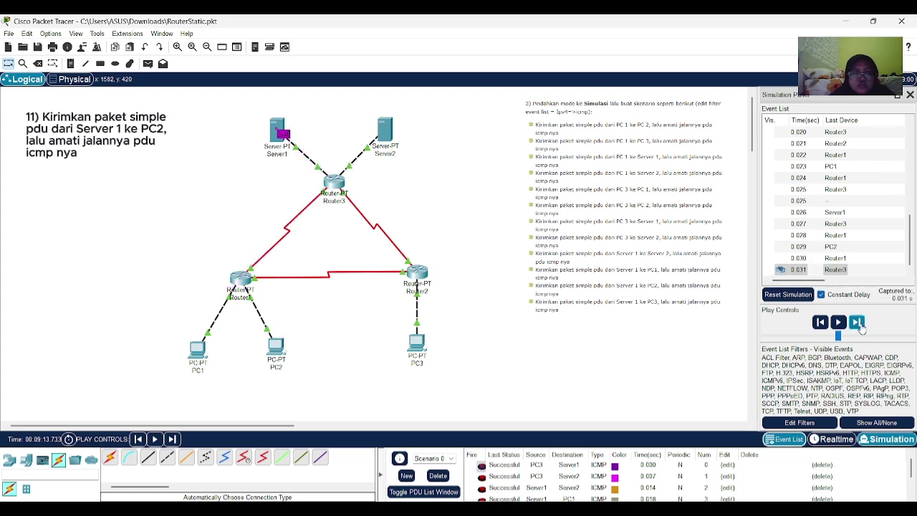
Send a simple PDU from Server1 to PC3 and step it forward event by event to PC3 and back toward Server1
left_click(147, 63)
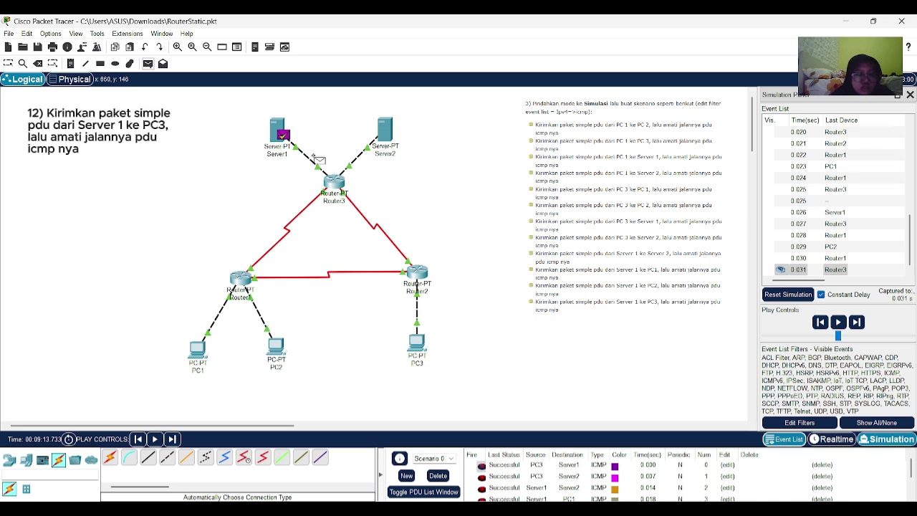
left_click(278, 126)
left_click(417, 344)
left_click(856, 323)
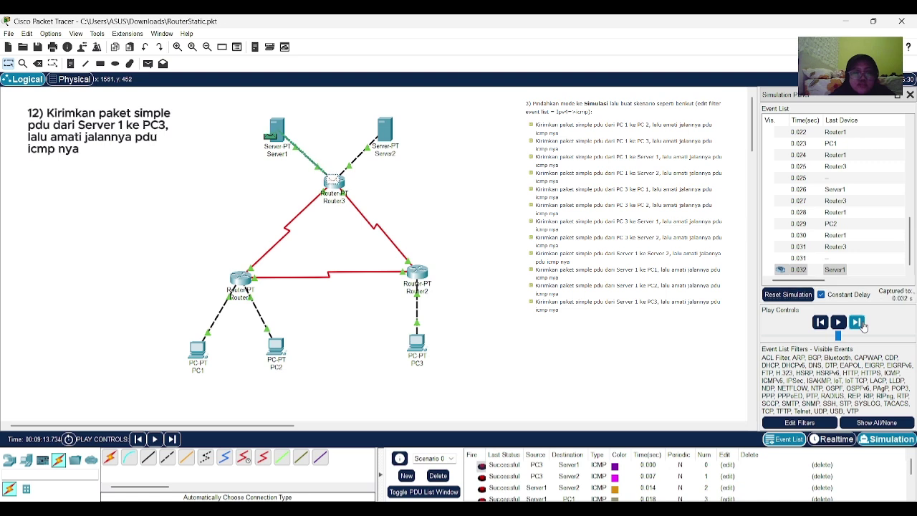
left_click(859, 324)
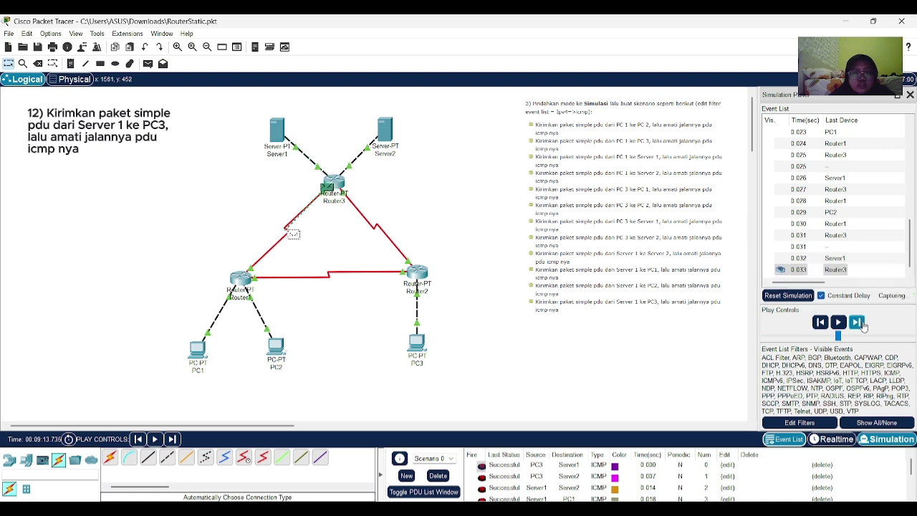
left_click(863, 325)
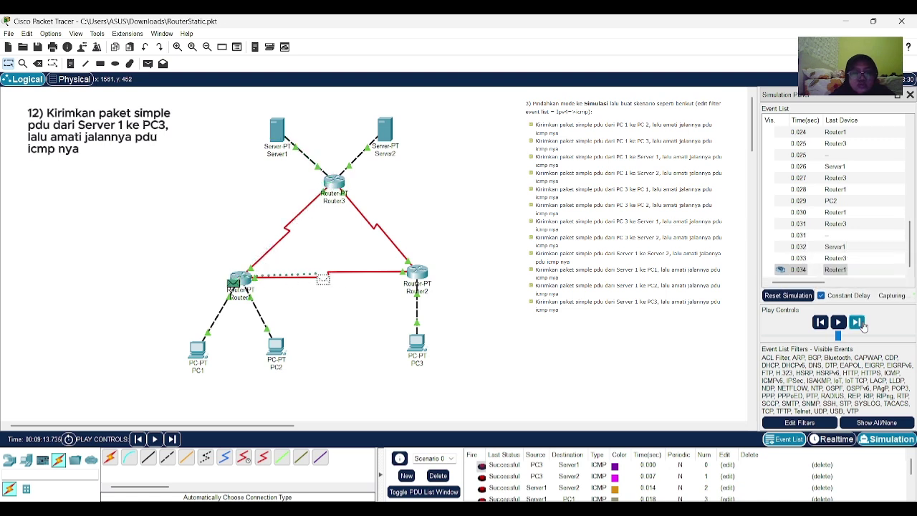
left_click(863, 325)
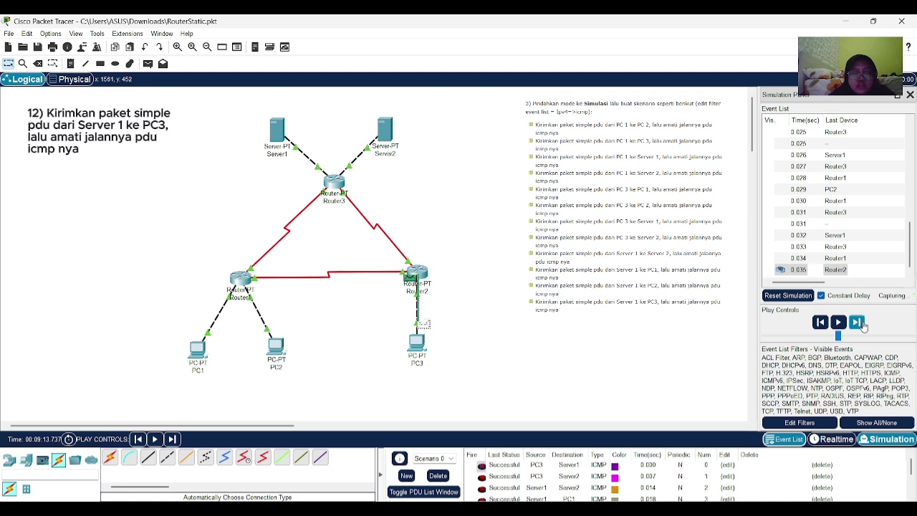
left_click(863, 324)
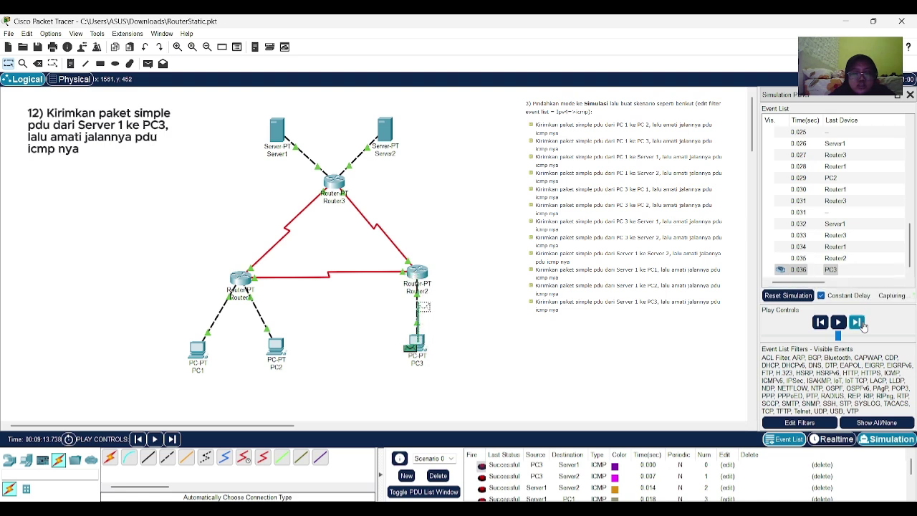
left_click(863, 325)
left_click(863, 324)
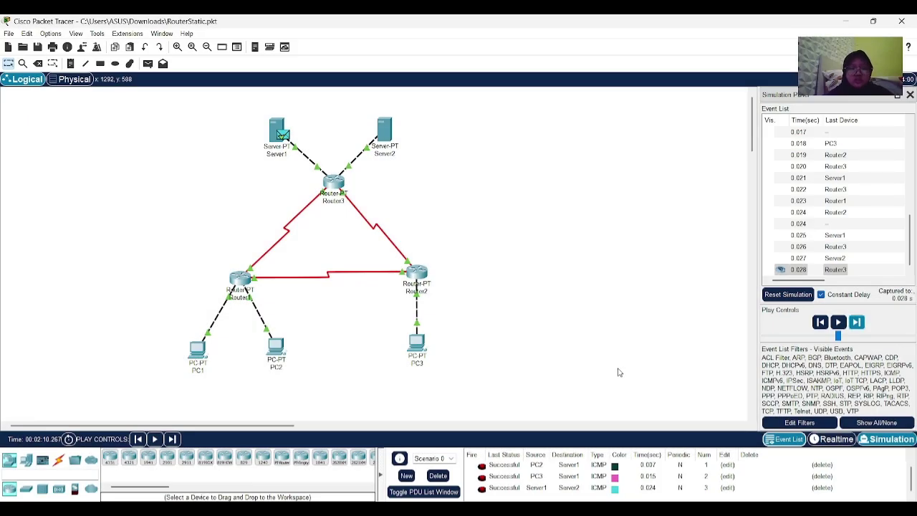
Switch to Realtime mode and run a tracert to 192.168.1.65 from PC1's Command Prompt
left_click(830, 440)
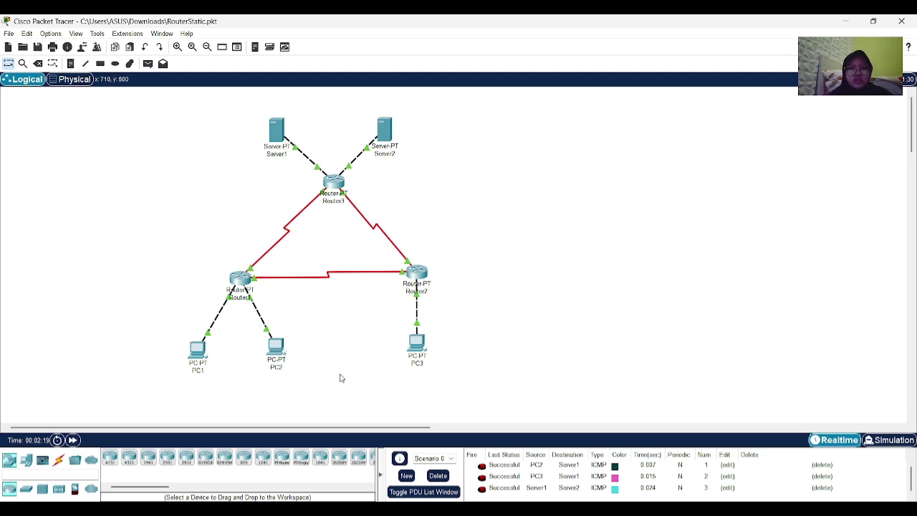
left_click(203, 354)
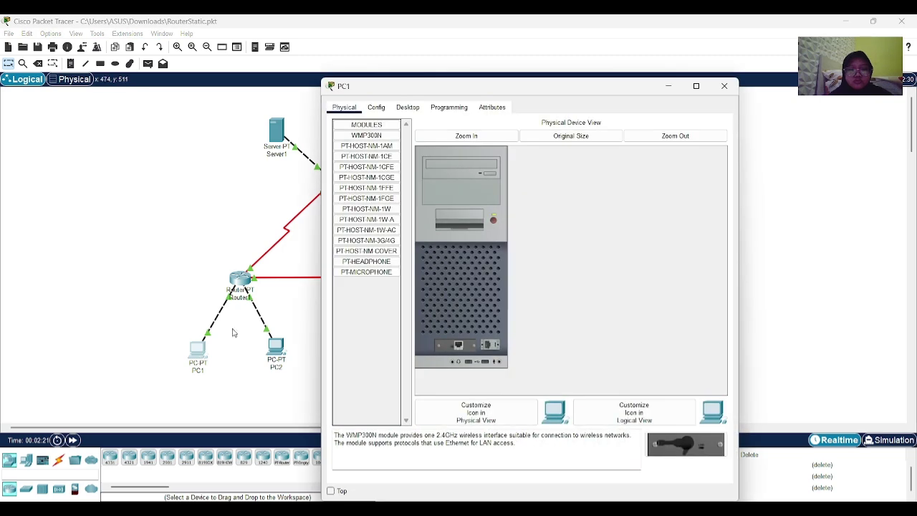
left_click(406, 107)
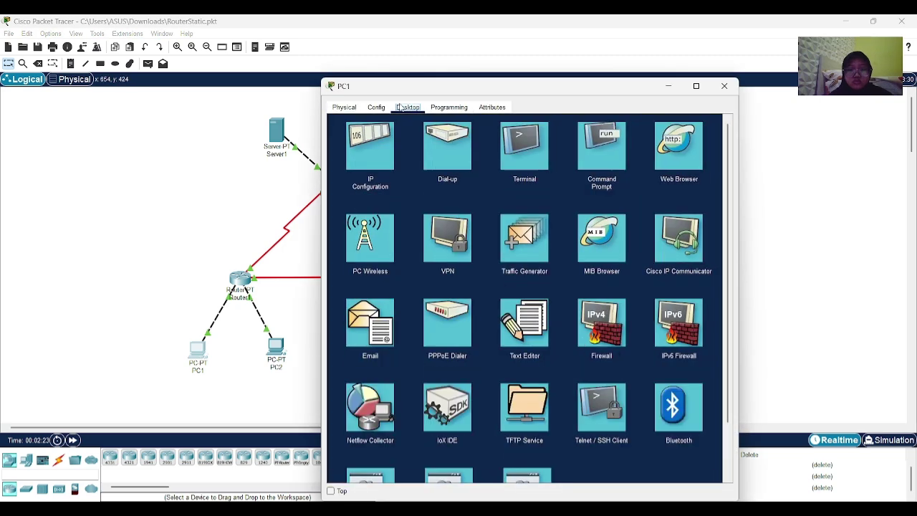
left_click(605, 147)
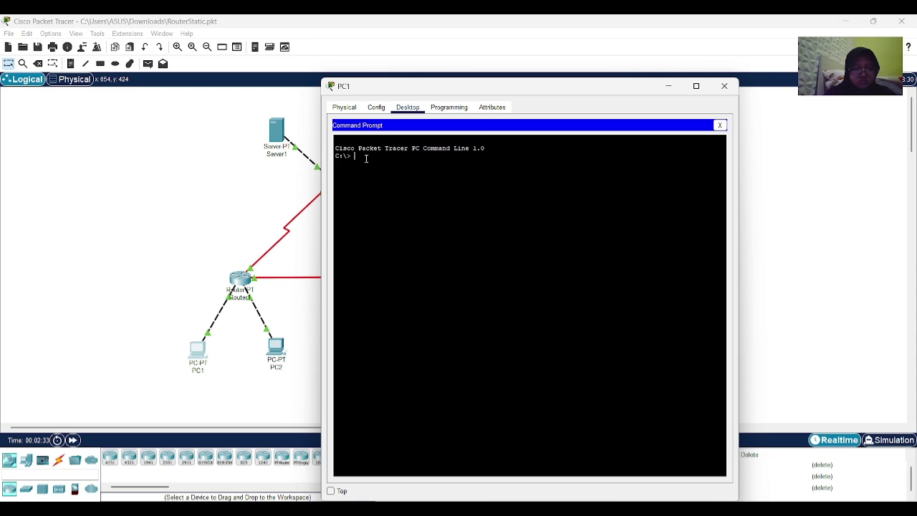
type("tracert 192.168.1.")
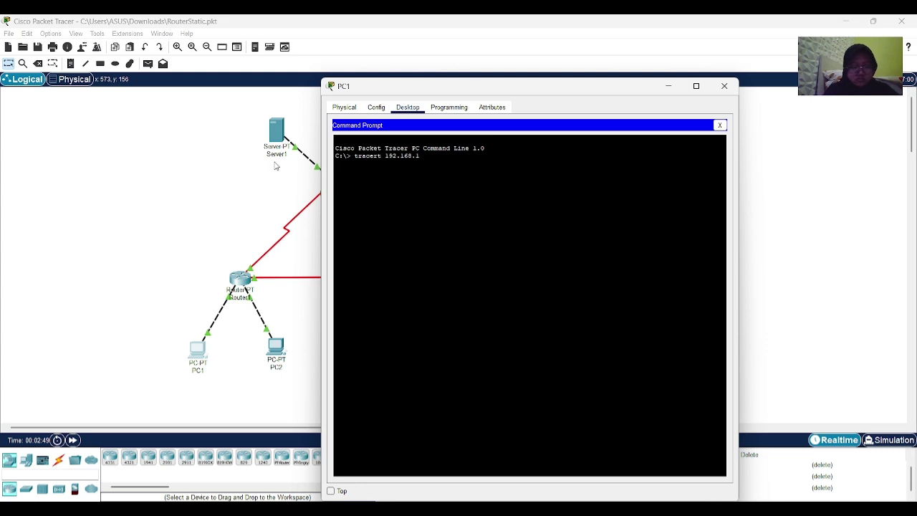
type("65")
key("Return")
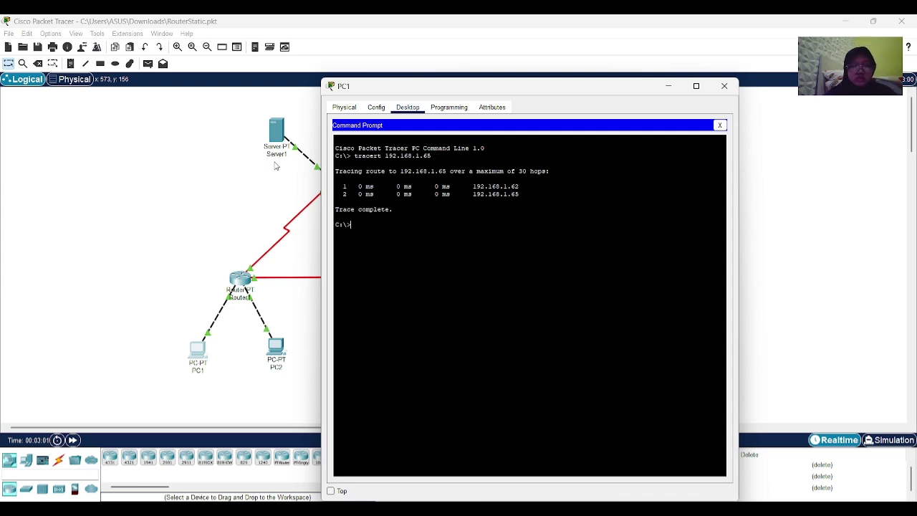
Run a tracert from PC1 to 192.168.1.253
type("tracer")
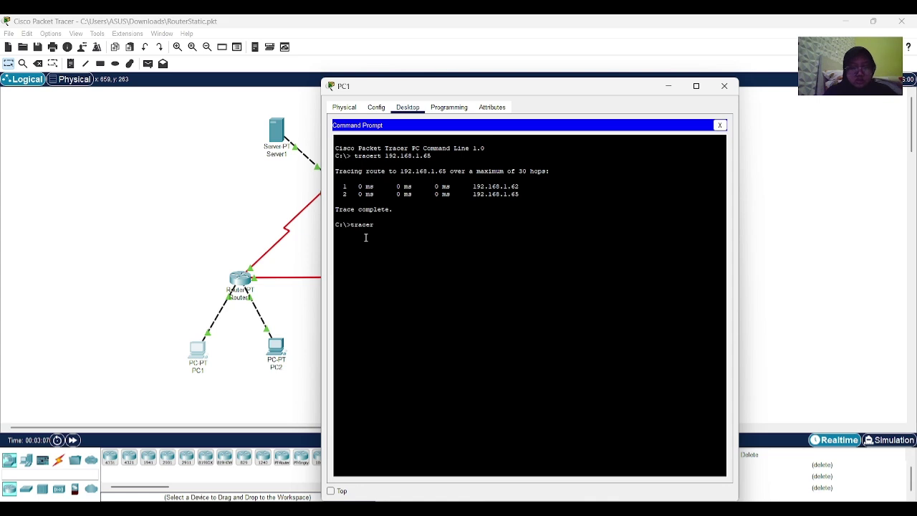
type("t")
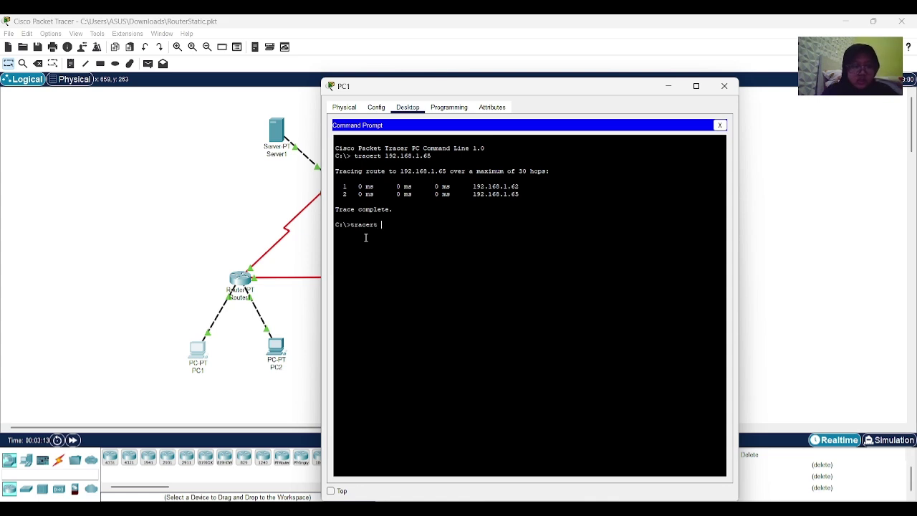
type(" 192.168.1.25")
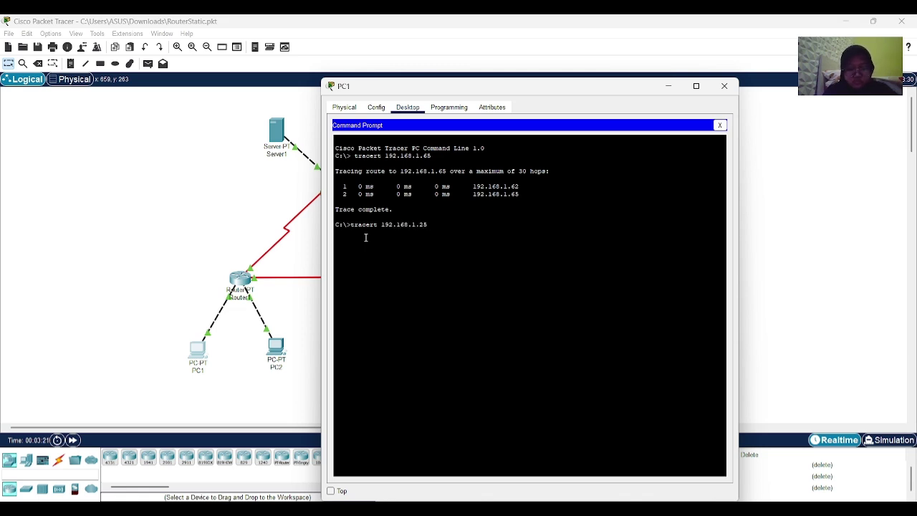
type("3")
key("Return")
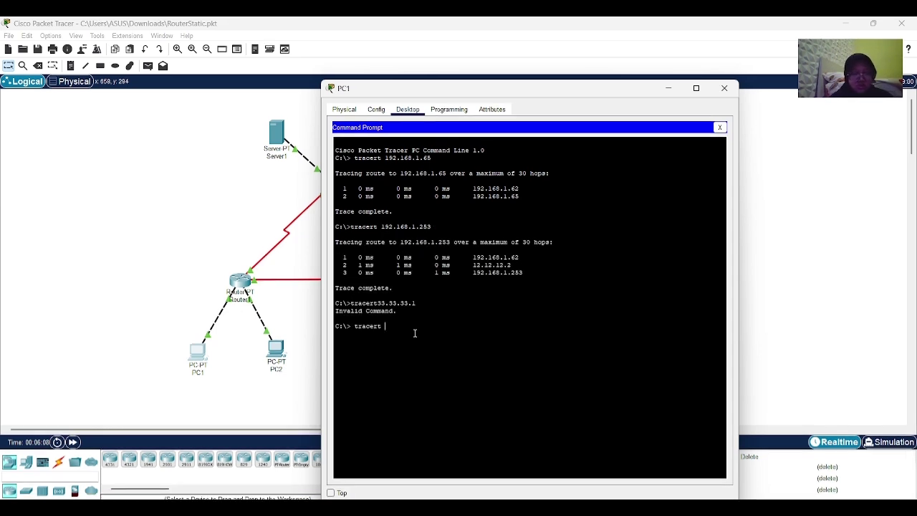
Run a tracert from PC1 to 33.33.33.1
type("33")
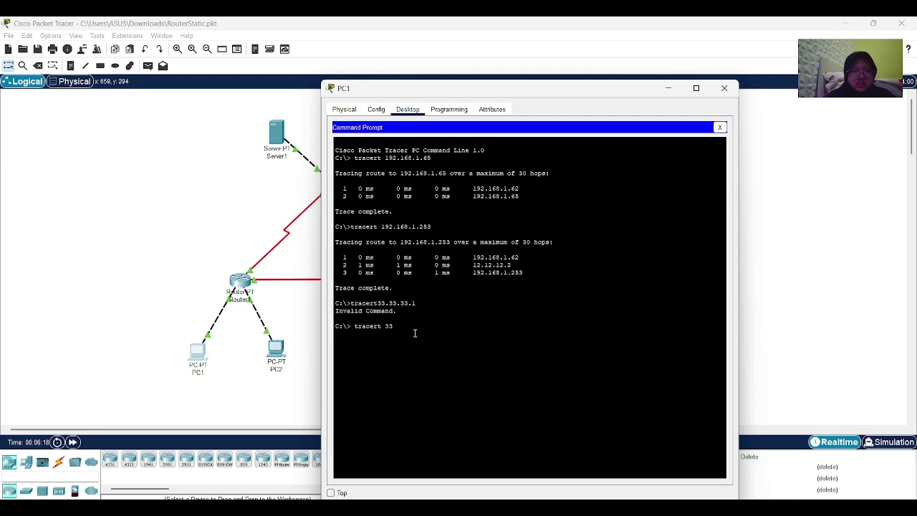
type(".33.33.1")
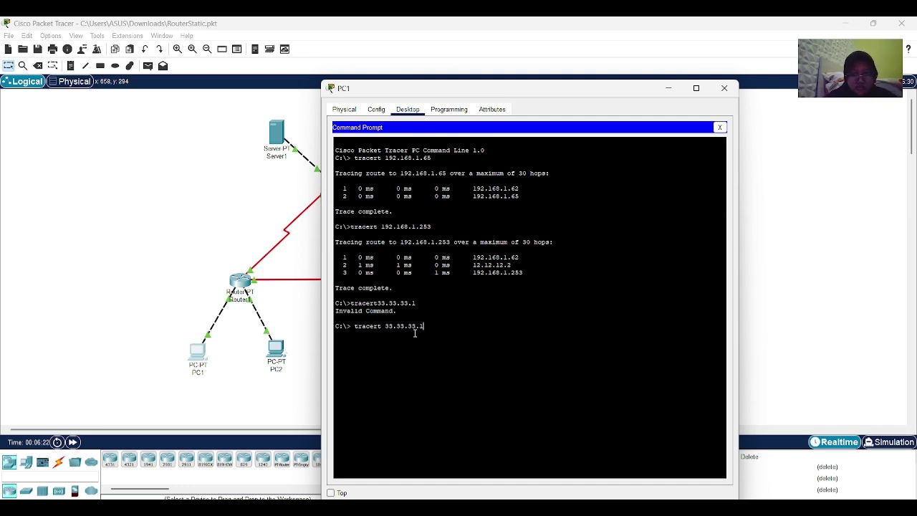
key("Return")
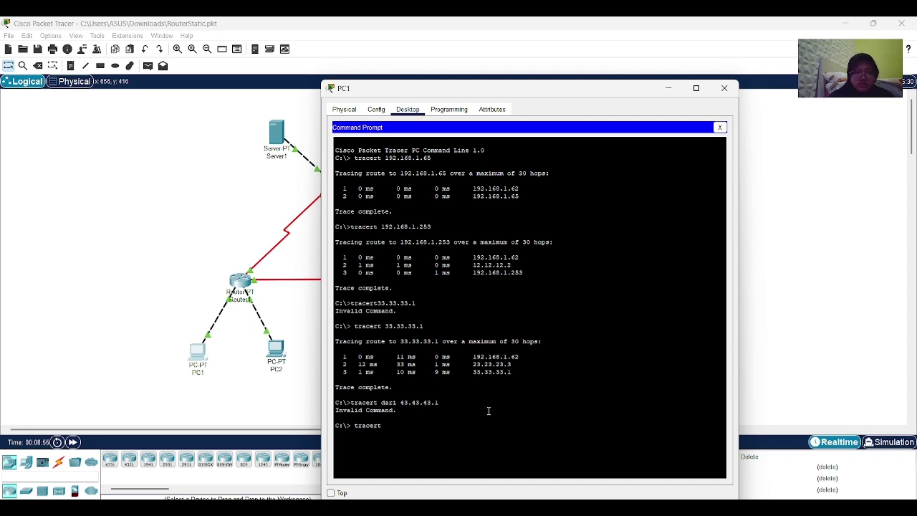
Run a tracert from PC1 to 43.43.43.1 and close PC1's window
type("43.43")
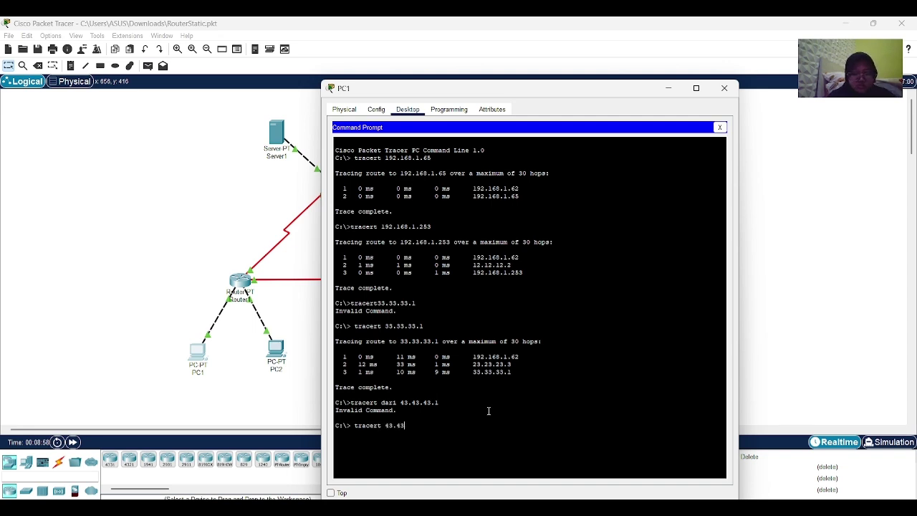
type(".43.1")
key("Return")
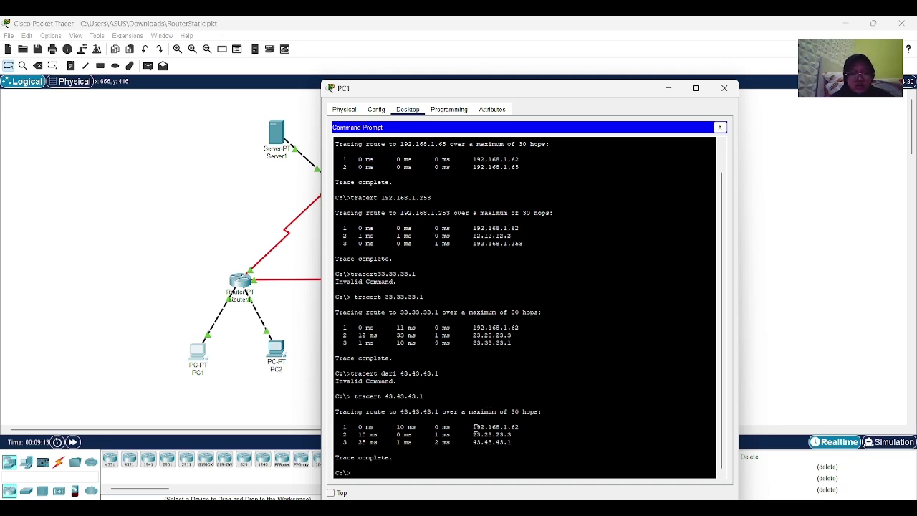
left_click(724, 88)
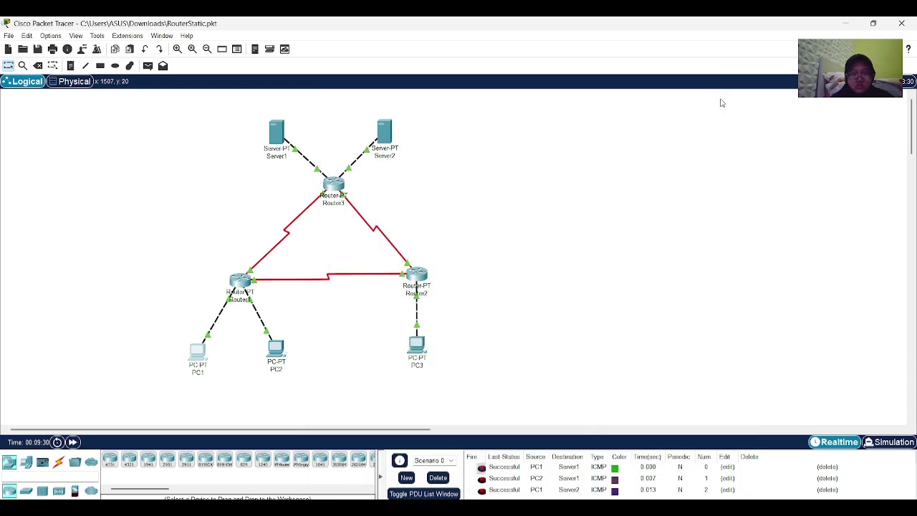
Open PC3's Command Prompt and run a tracert to 192.168.1.1
left_click(417, 346)
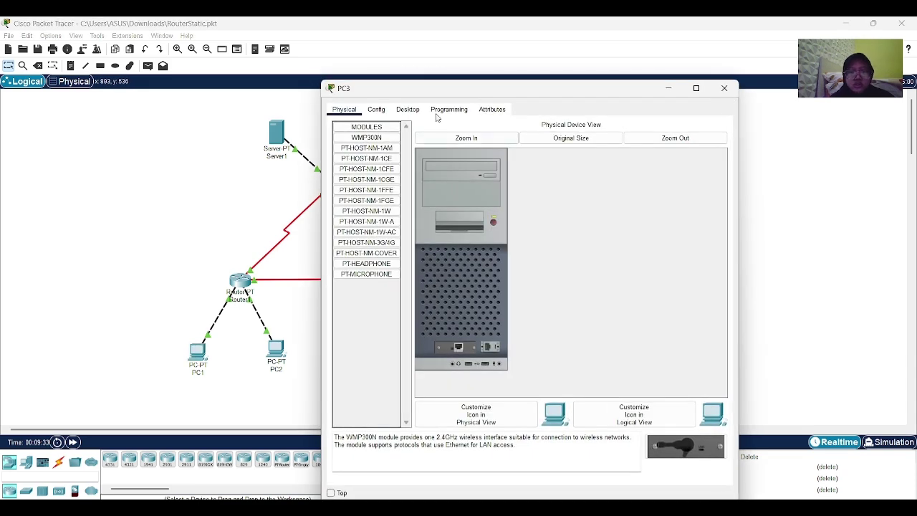
left_click(410, 111)
left_click(606, 144)
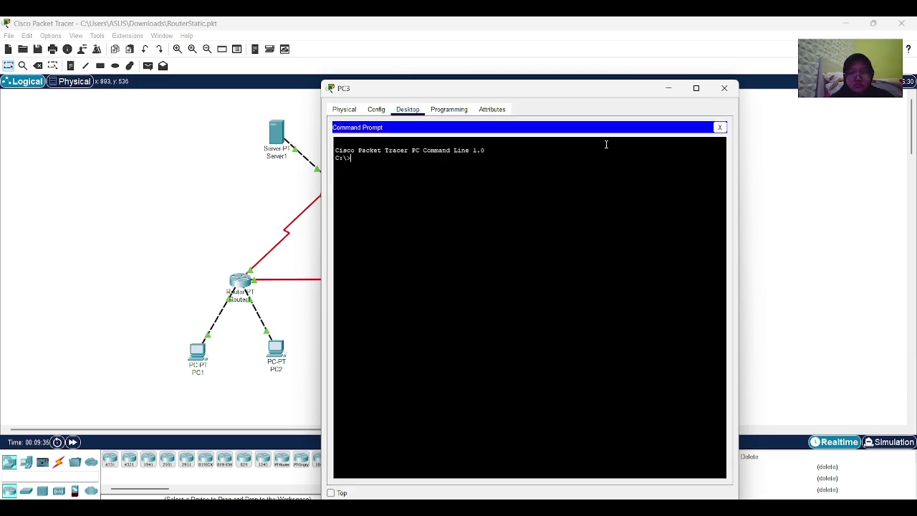
type("tracert")
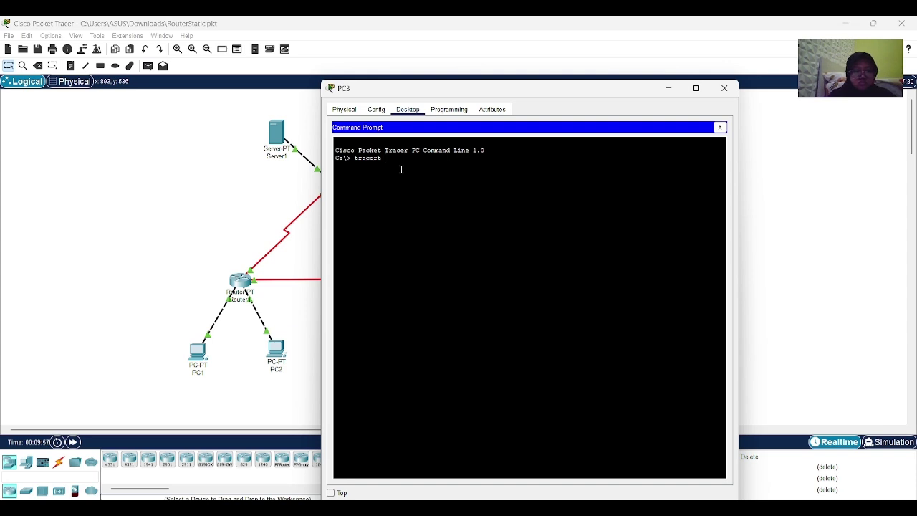
type("192.168.1.")
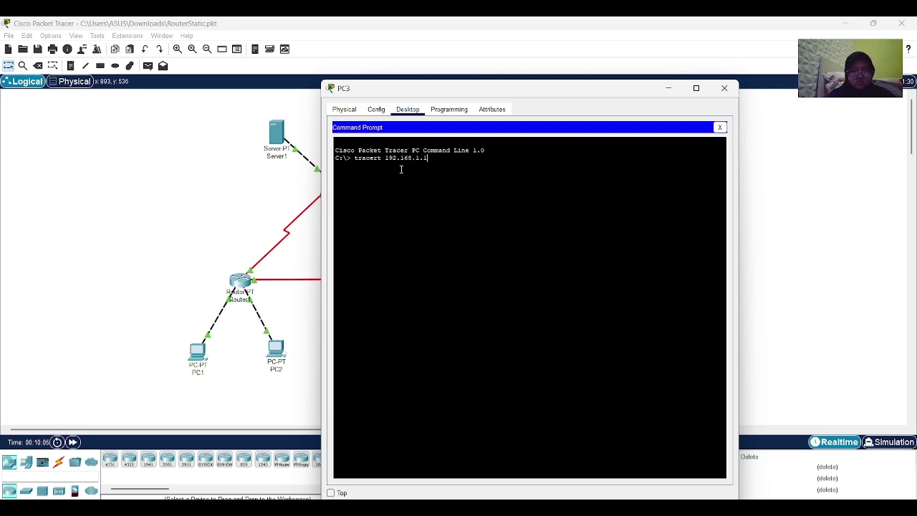
type("1")
key("Return")
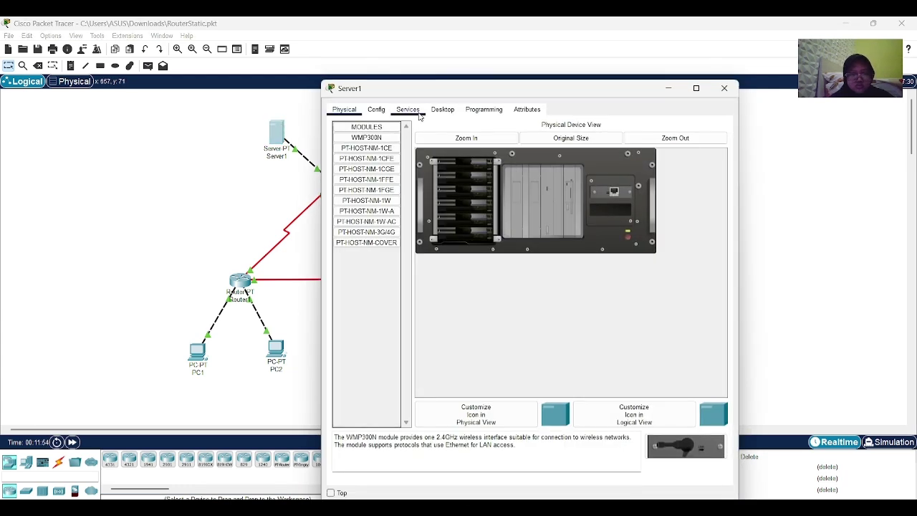
Open Server1's Command Prompt and run a tracert to 192.168.1.1
left_click(442, 110)
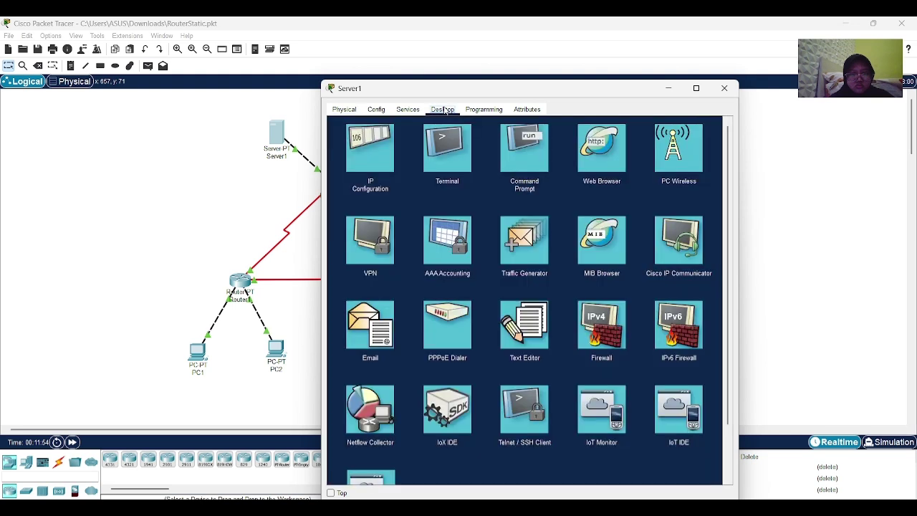
left_click(534, 158)
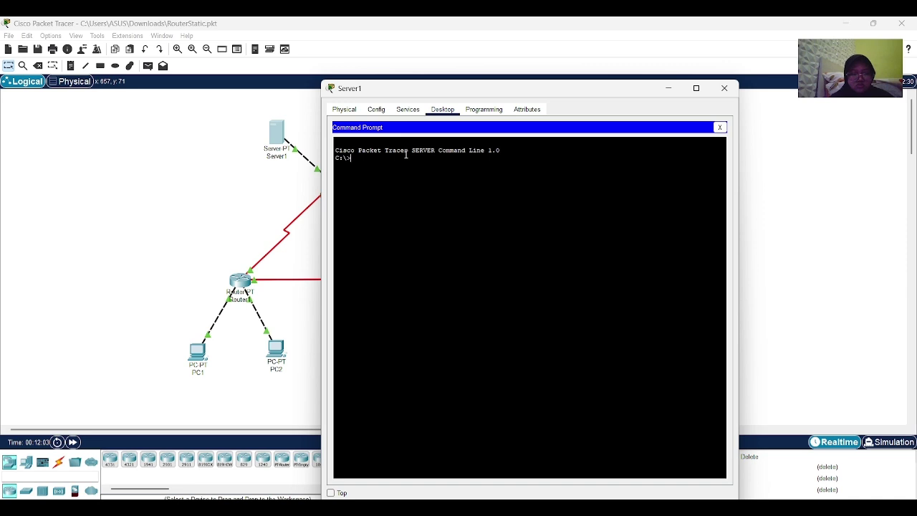
type("tracer")
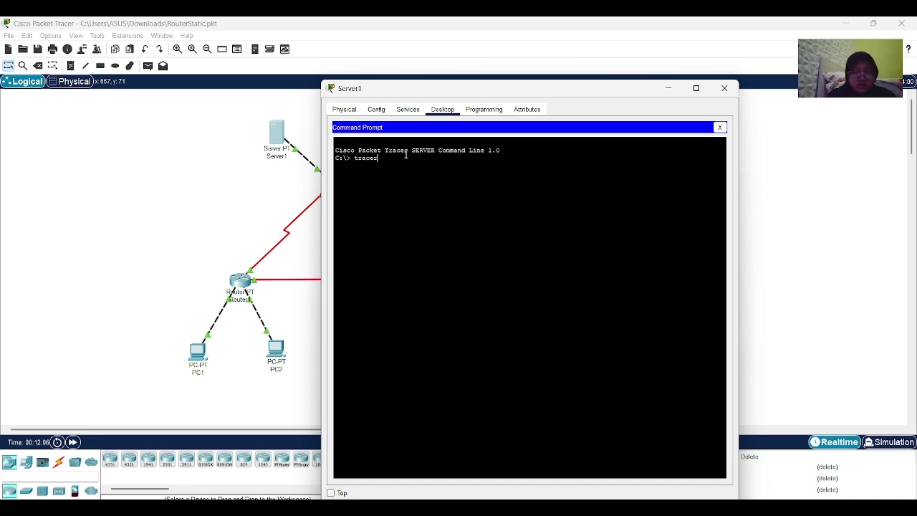
type("t 192.168.1")
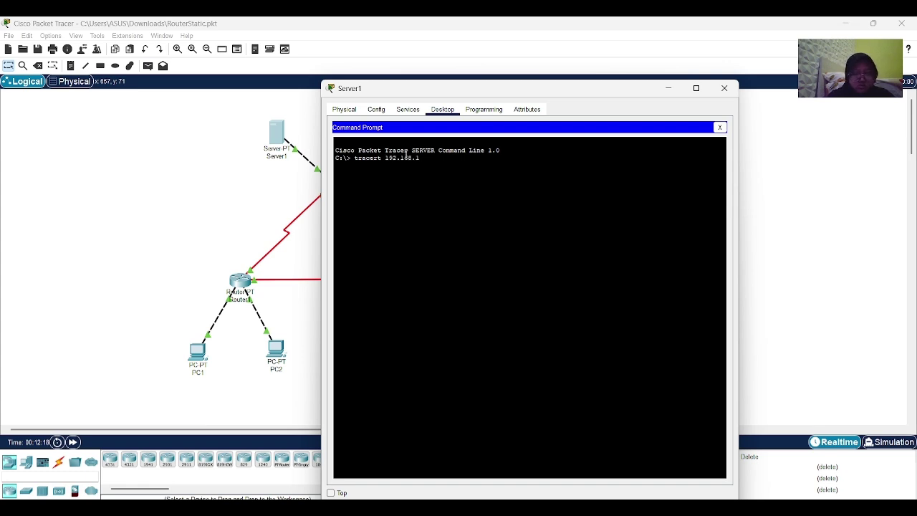
type(".1")
key("Return")
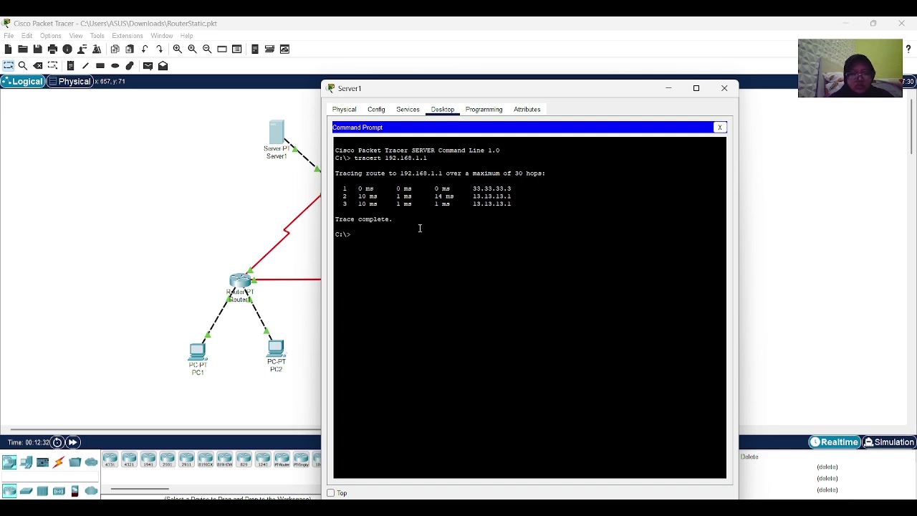
Run a tracert from Server1 to 192.168.1.65
type("tracert")
type("192.168.")
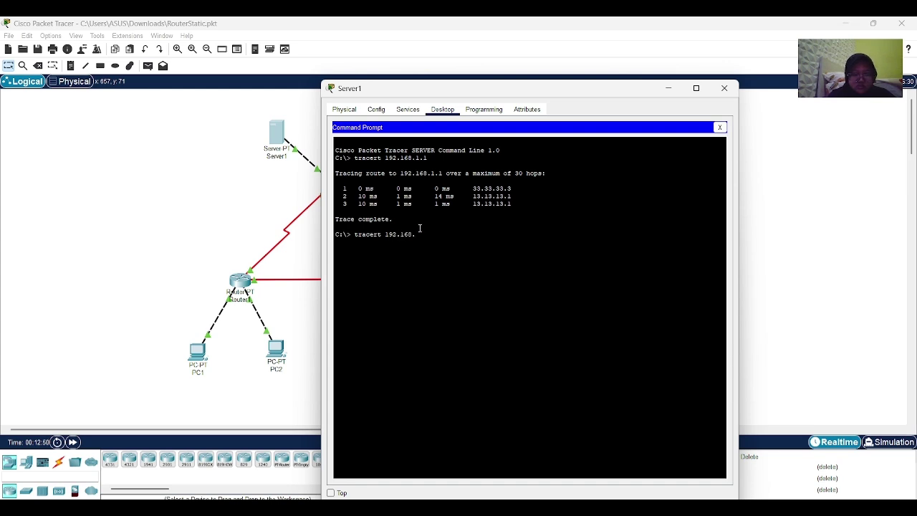
type("1.65")
key("Return")
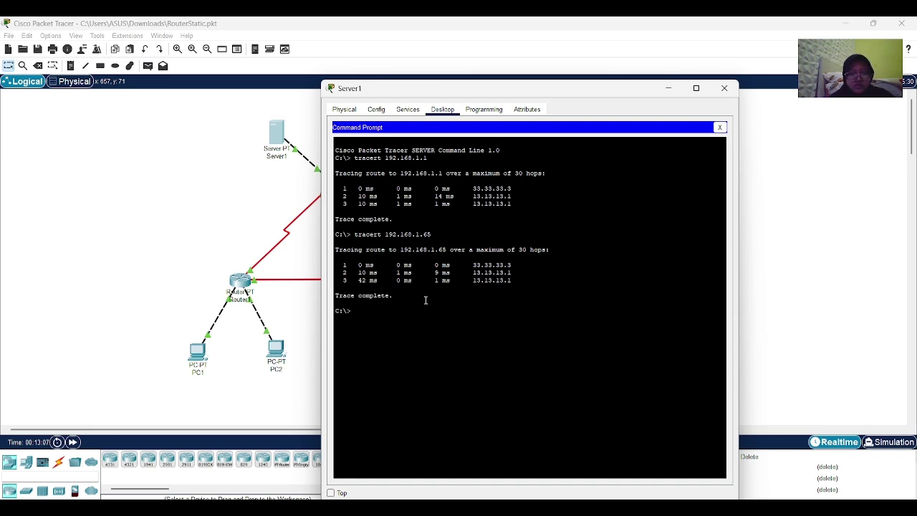
Run a tracert from Server1 to 192.168.1.253
type("tracert  ")
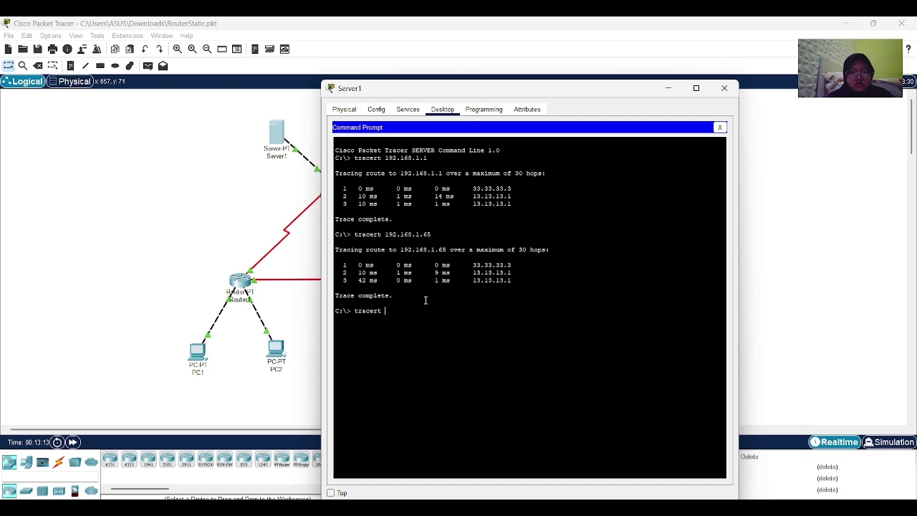
type("192.168.1.253")
key("Return")
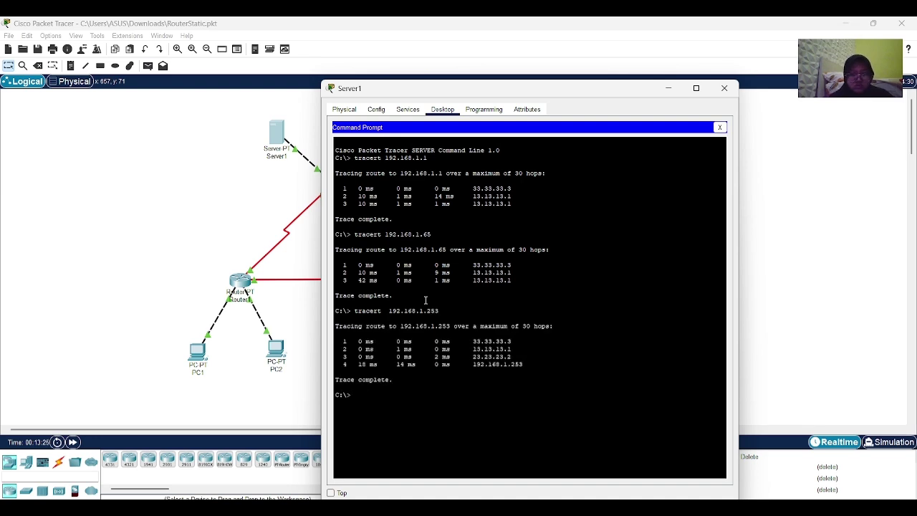